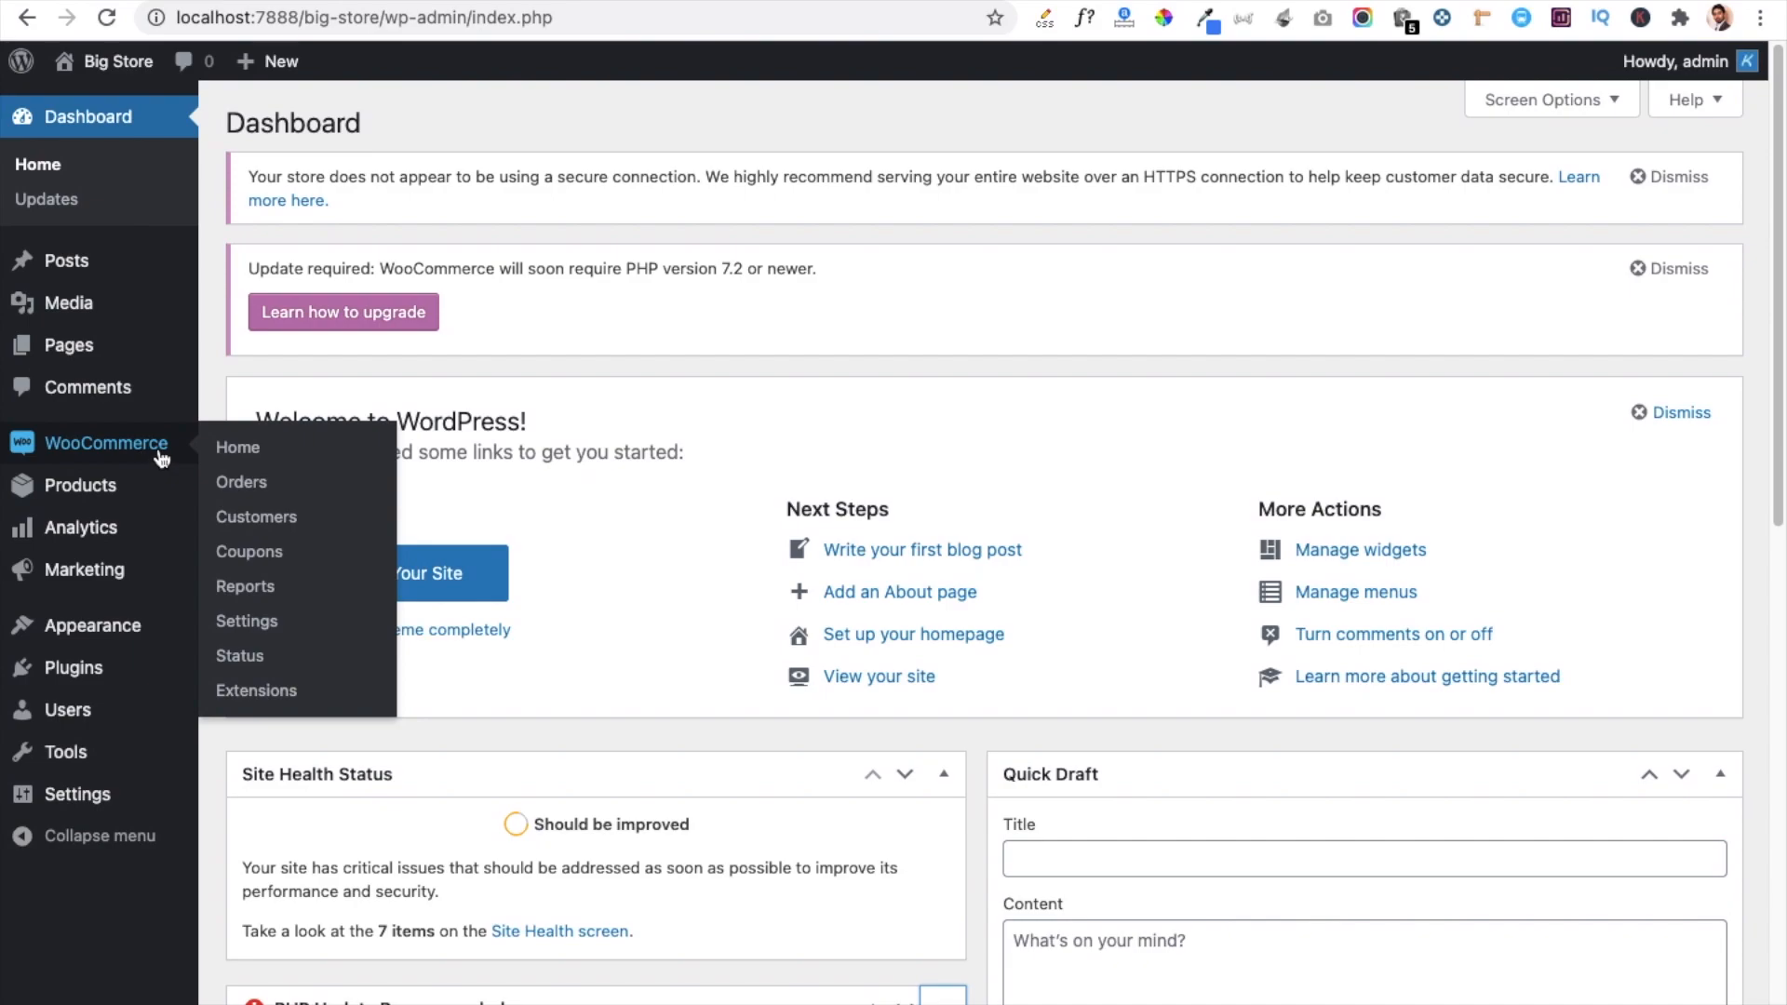
Step: Create a new page from the pages list and title it "My Account"
mouse_move(79, 351)
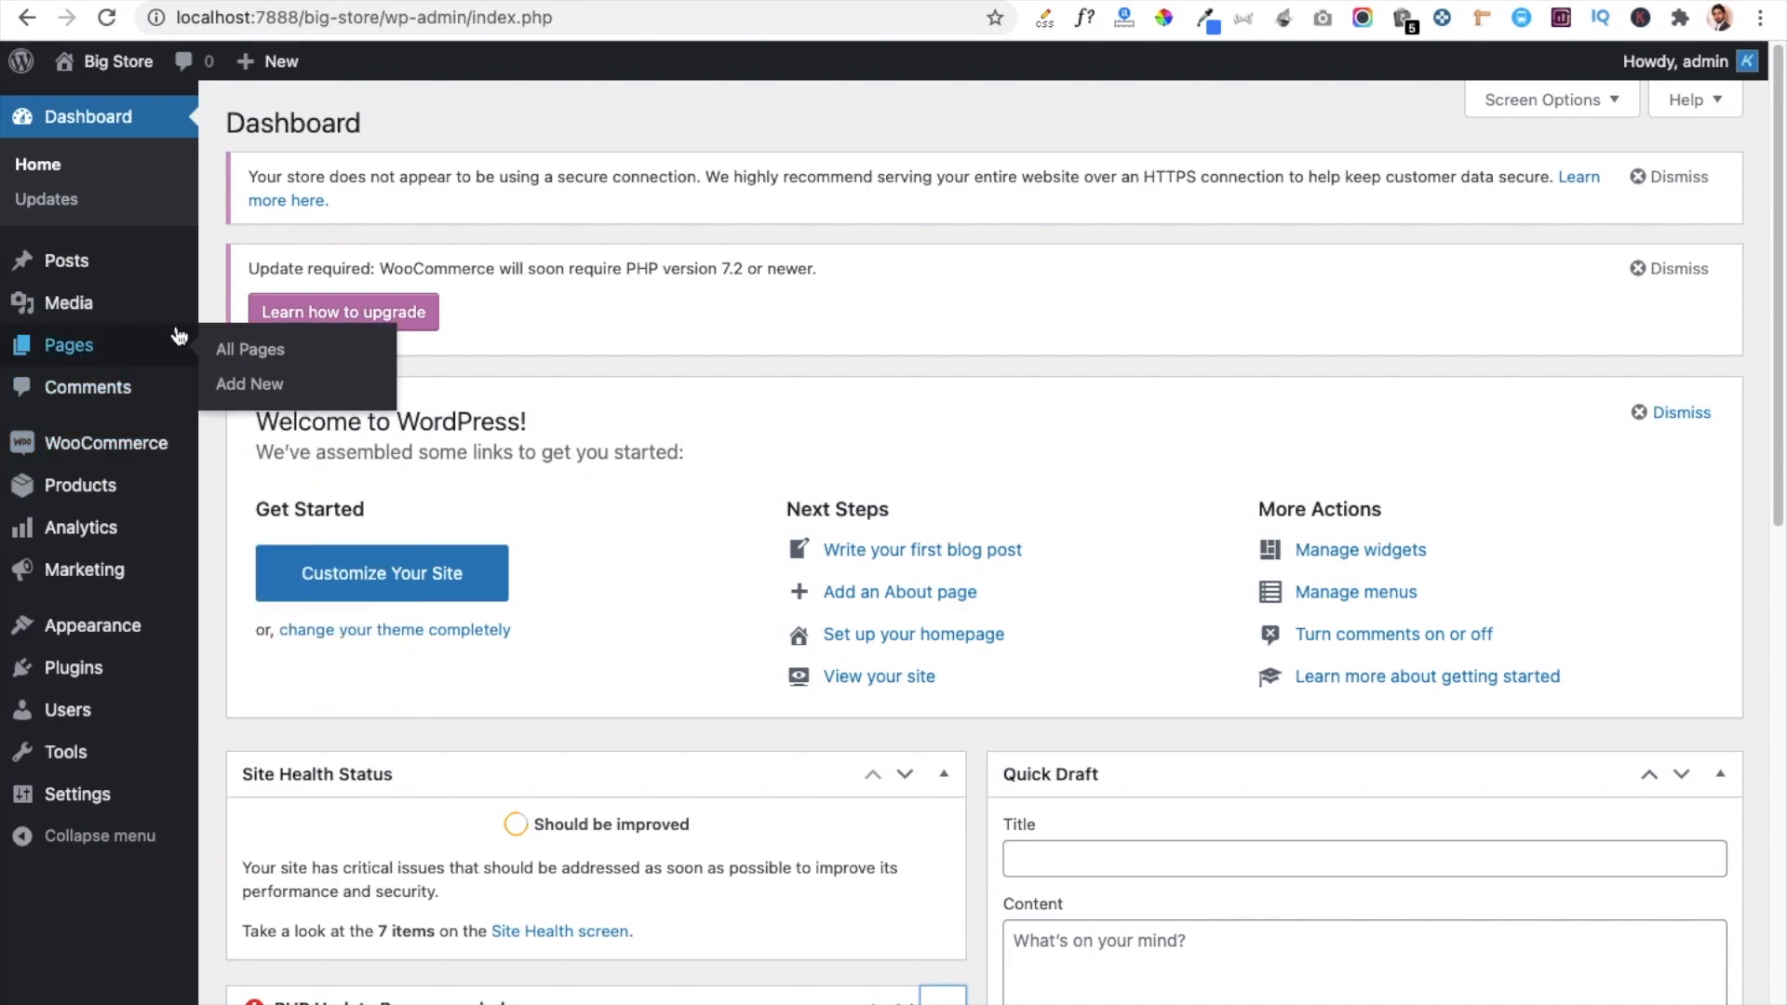
click(239, 353)
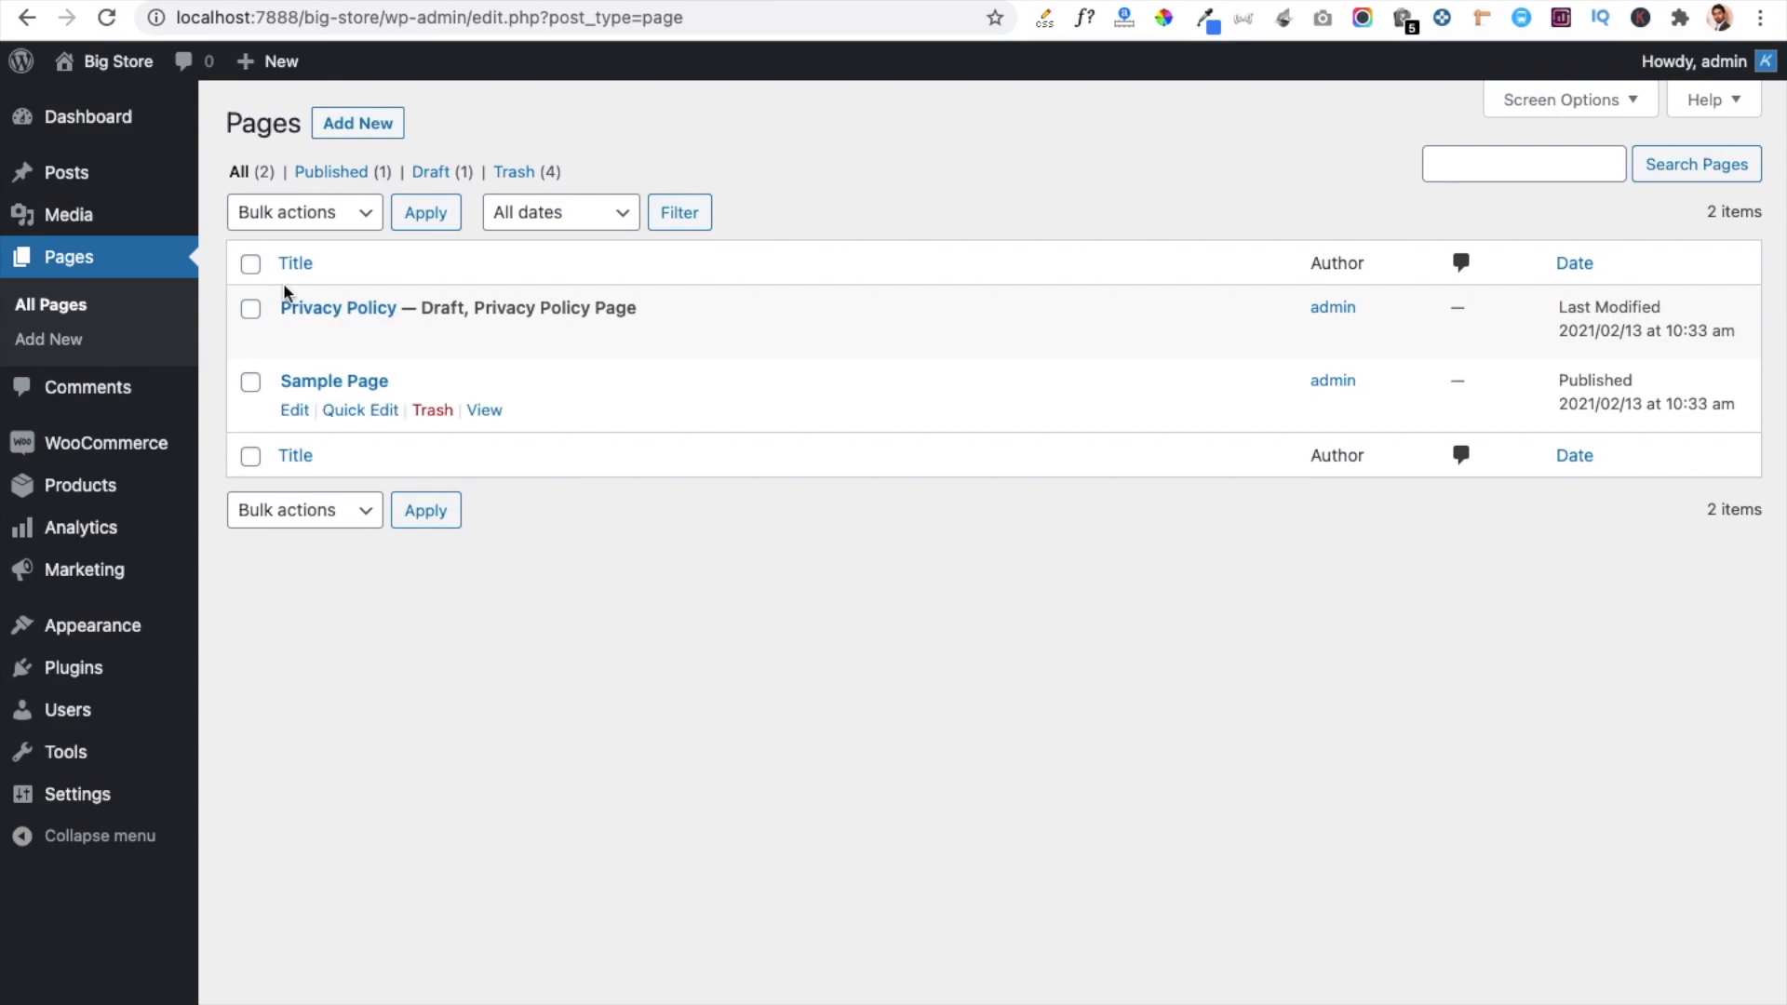
click(346, 135)
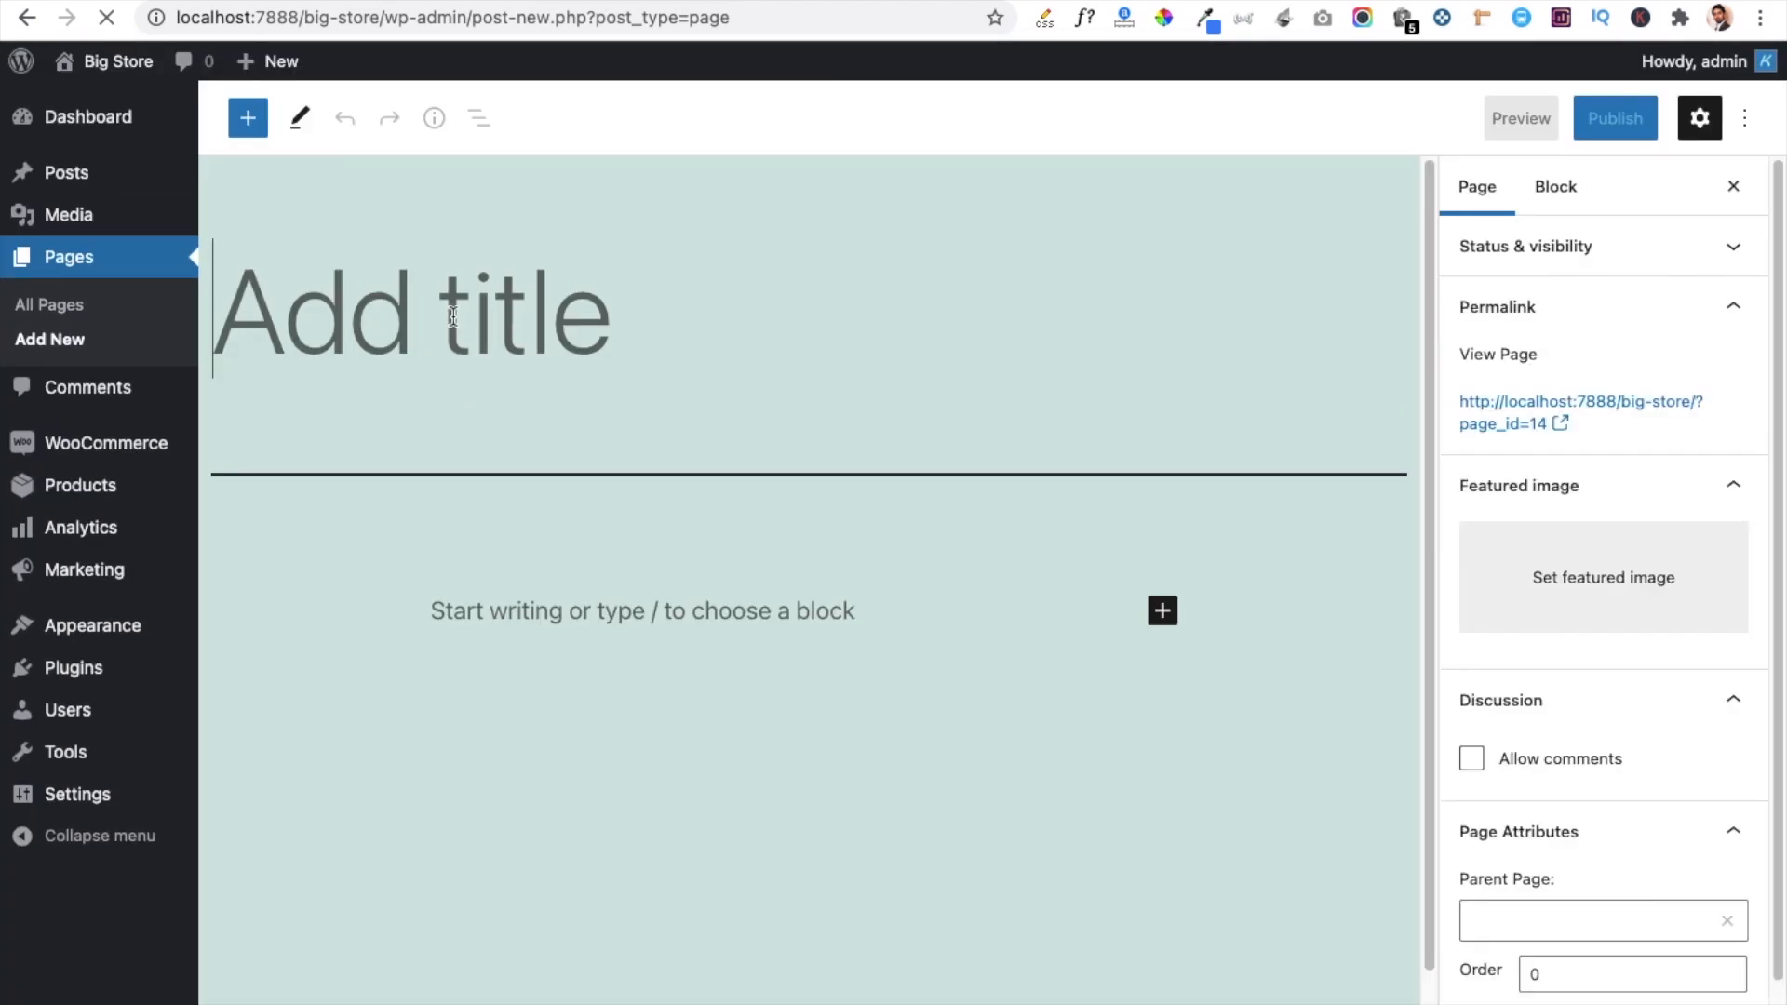
text(My Ac)
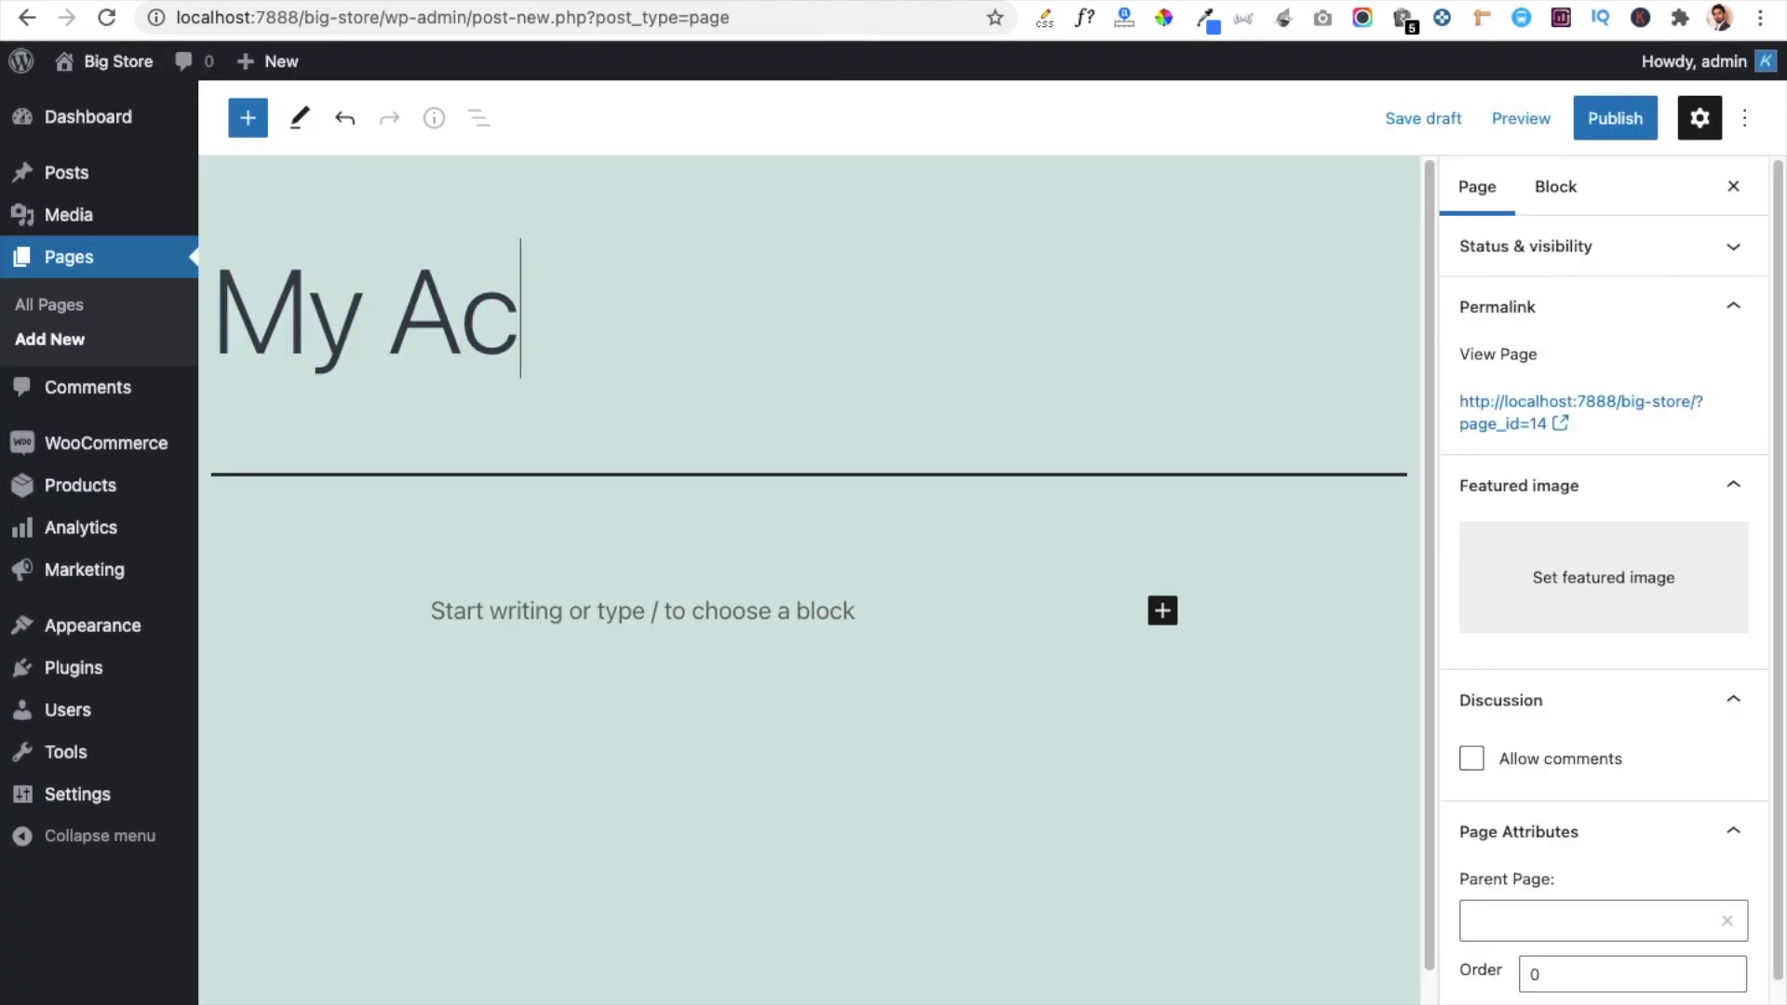
text(count)
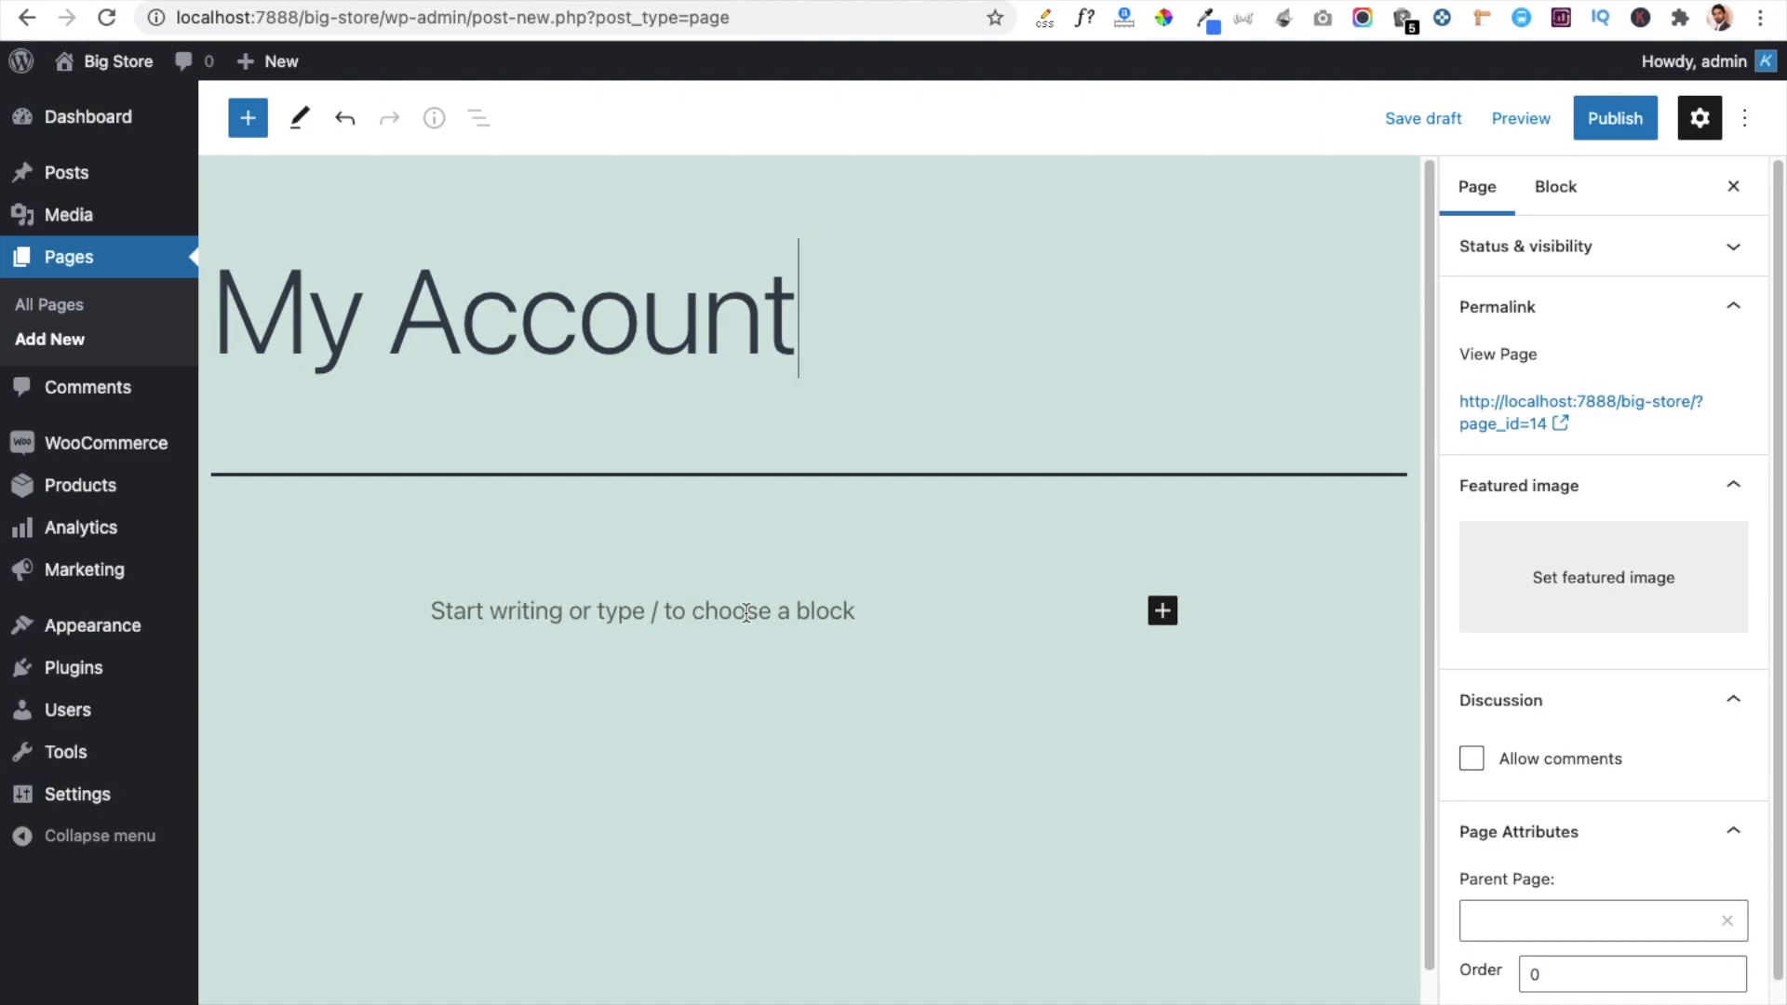
Step: Copy the [woocommerce_my_account] shortcode from the WooCommerce Pages documentation into the page body and publish the page
click(503, 612)
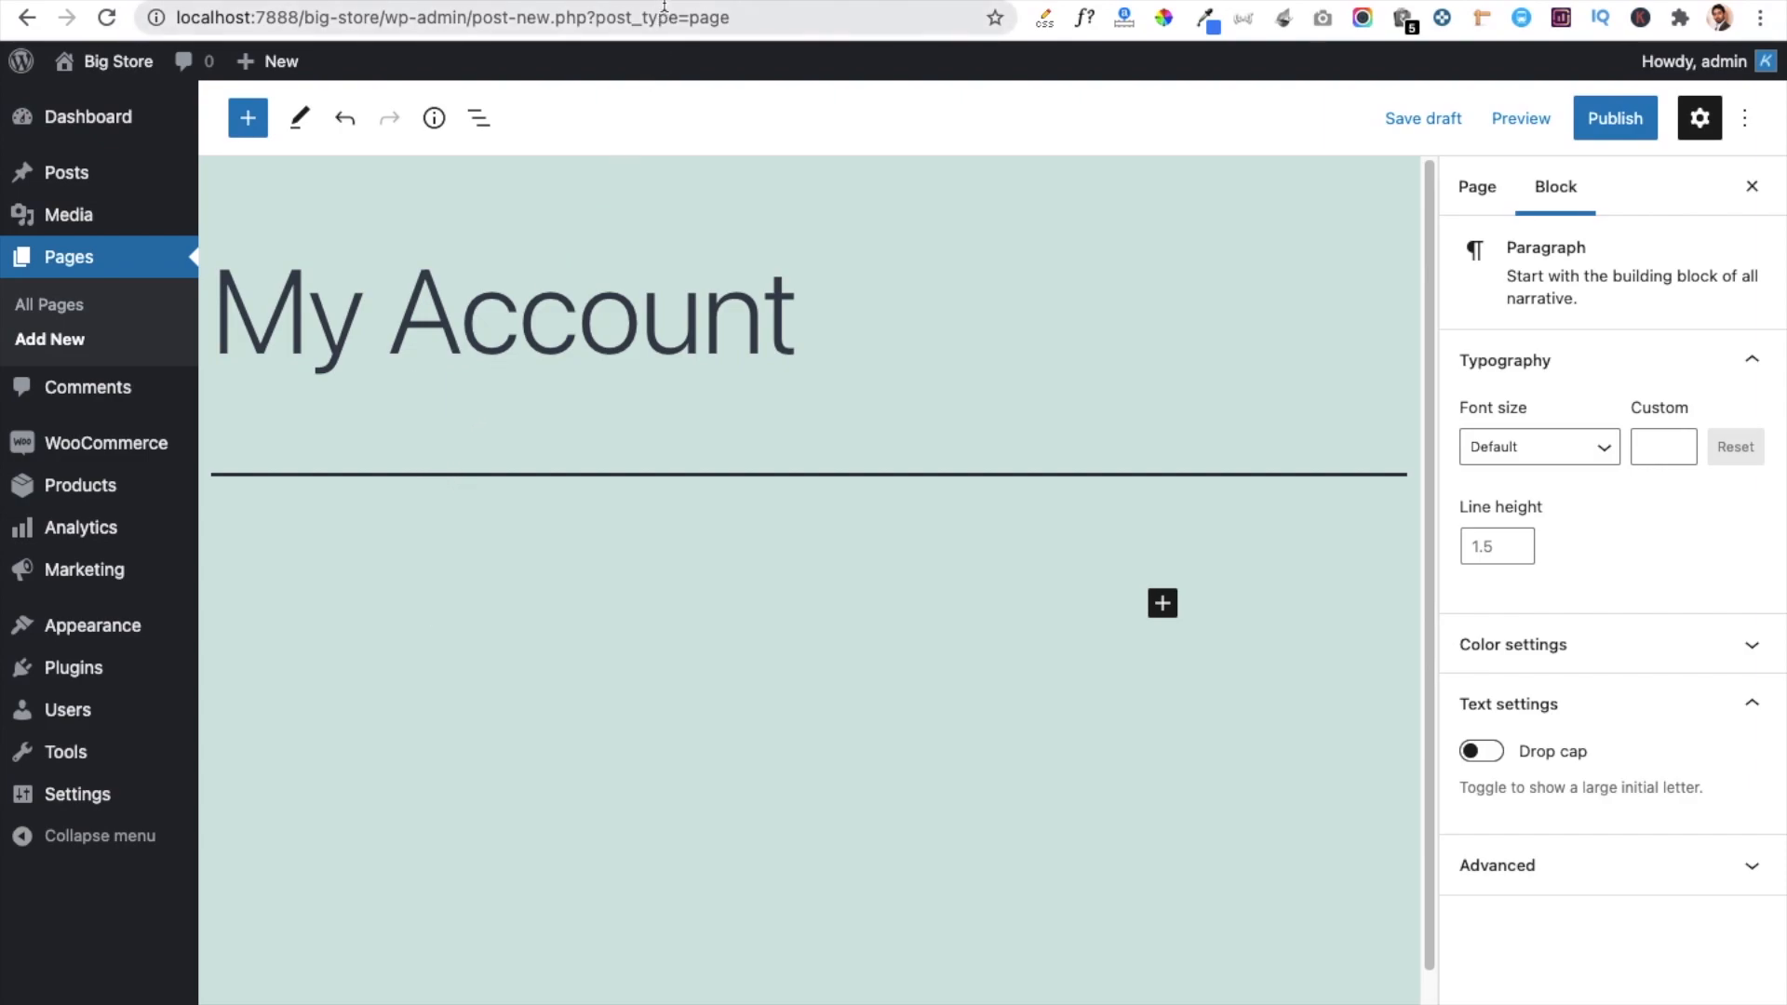
click(666, 2)
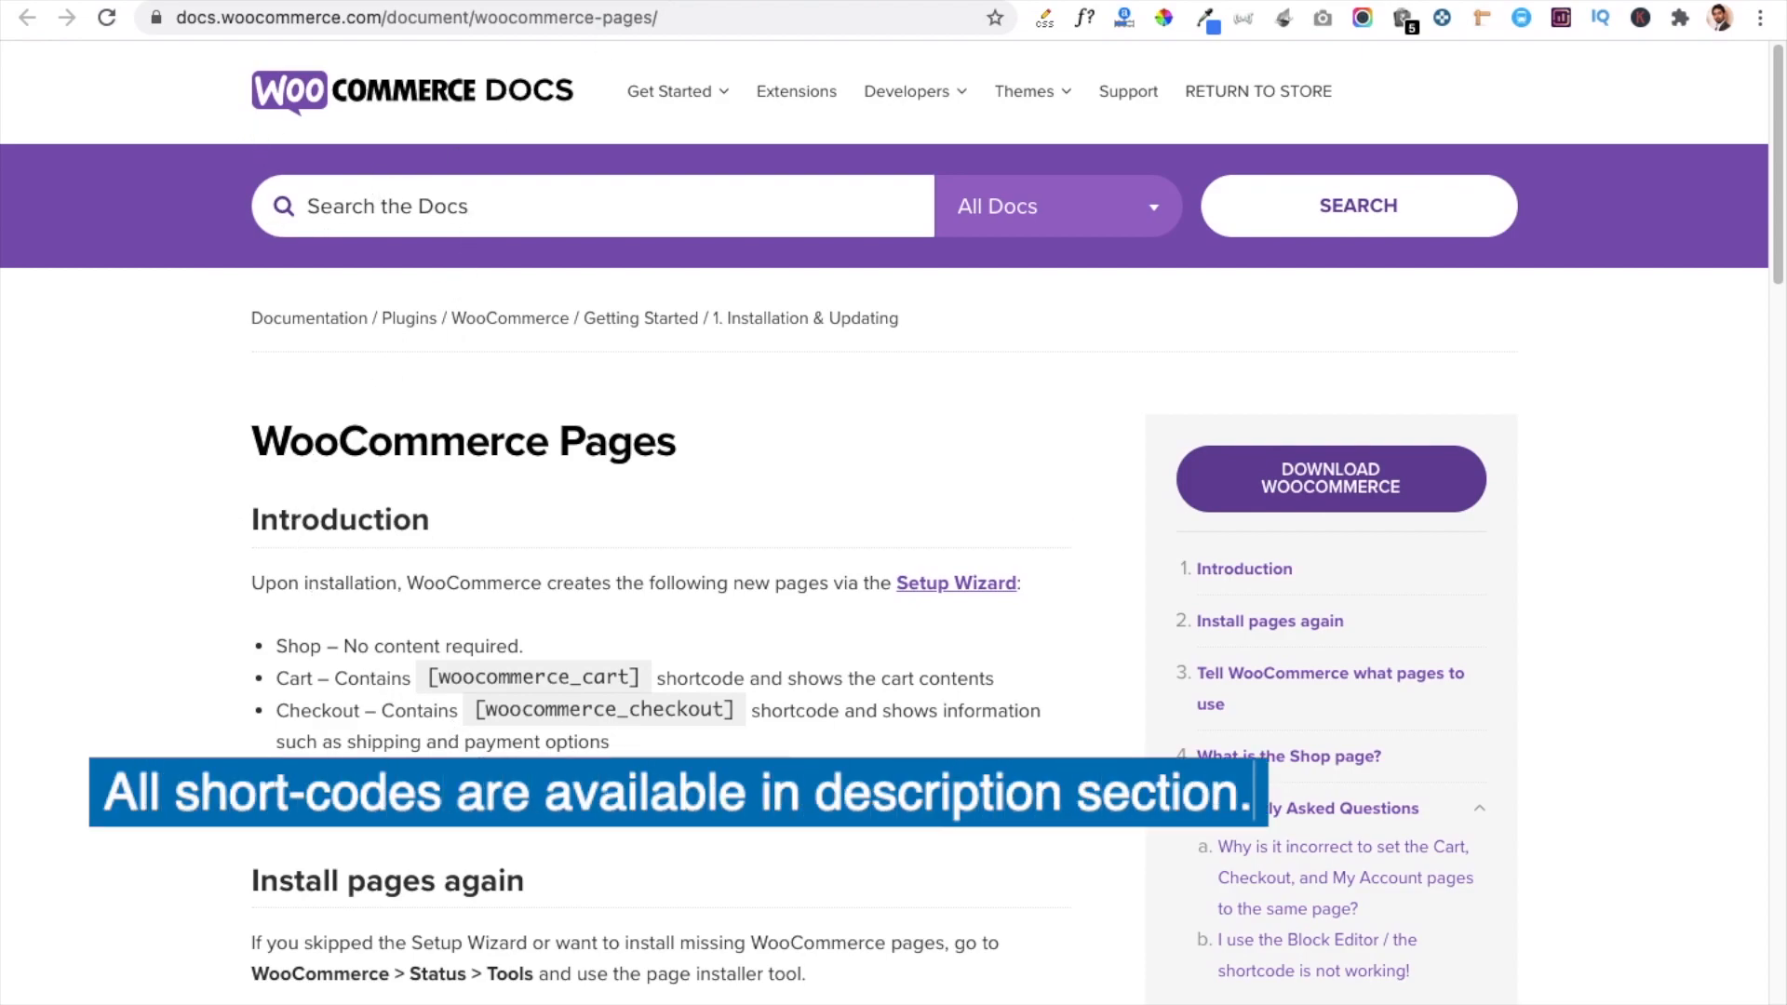
drag(494, 776, 785, 790)
key(super+c)
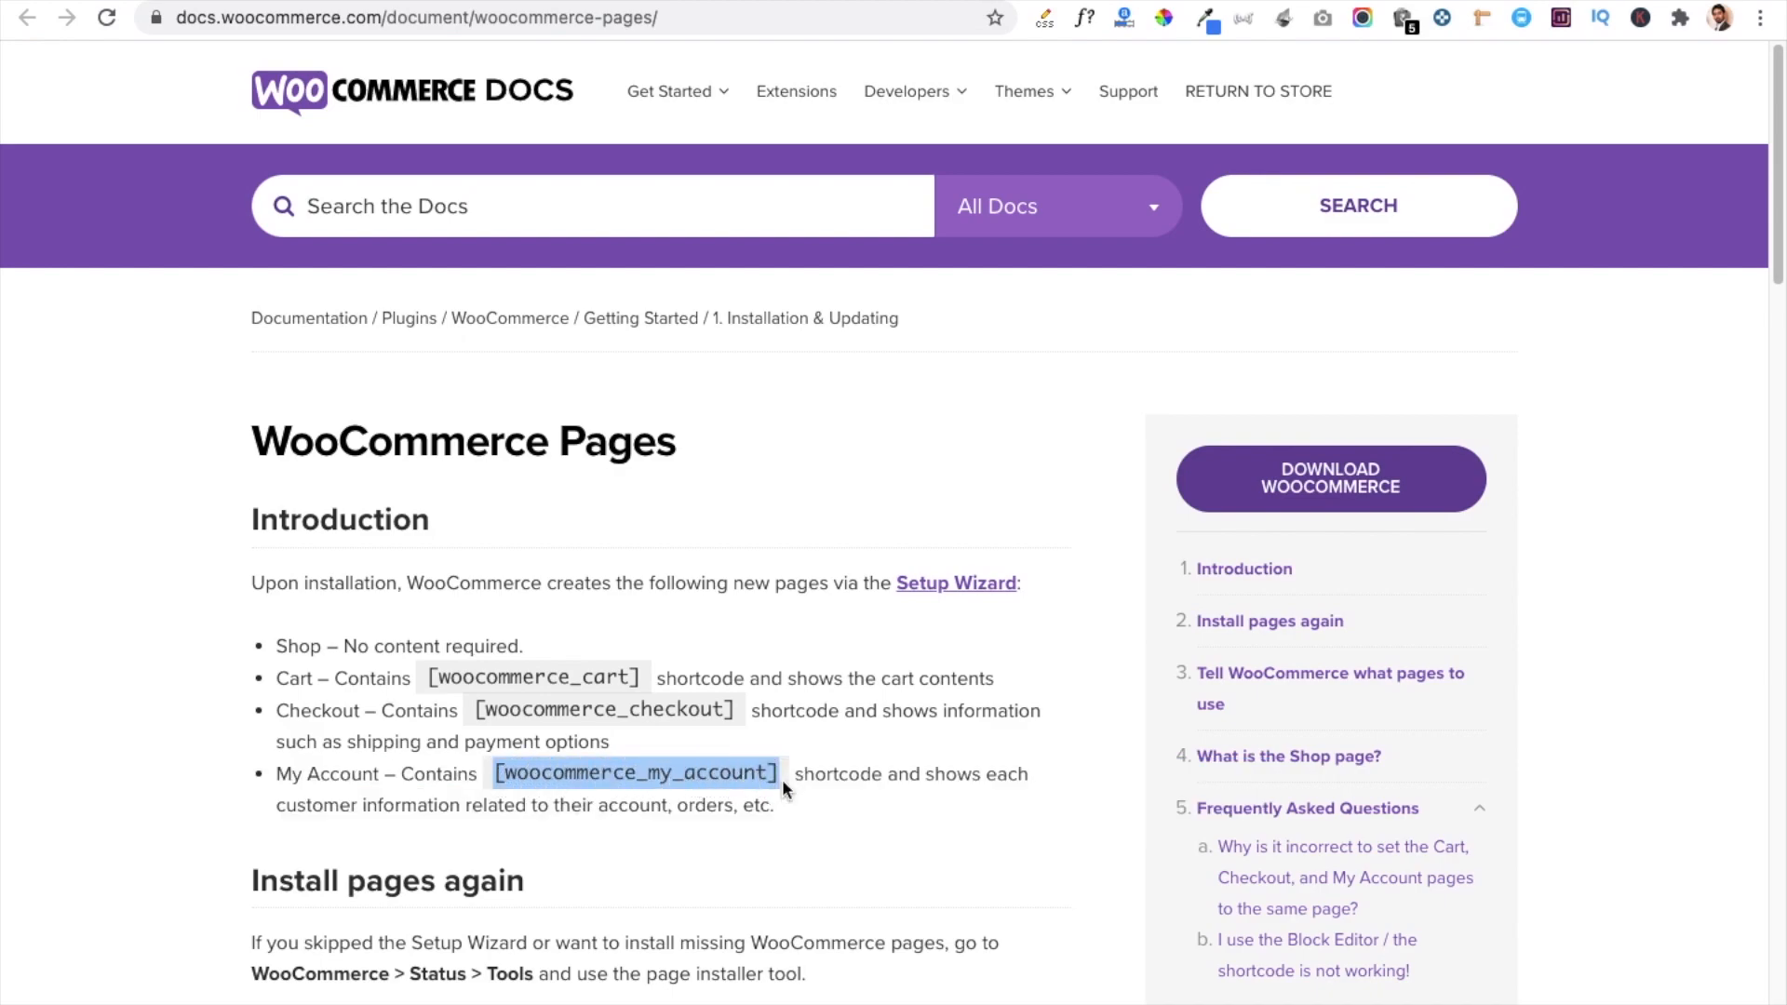
click(370, 2)
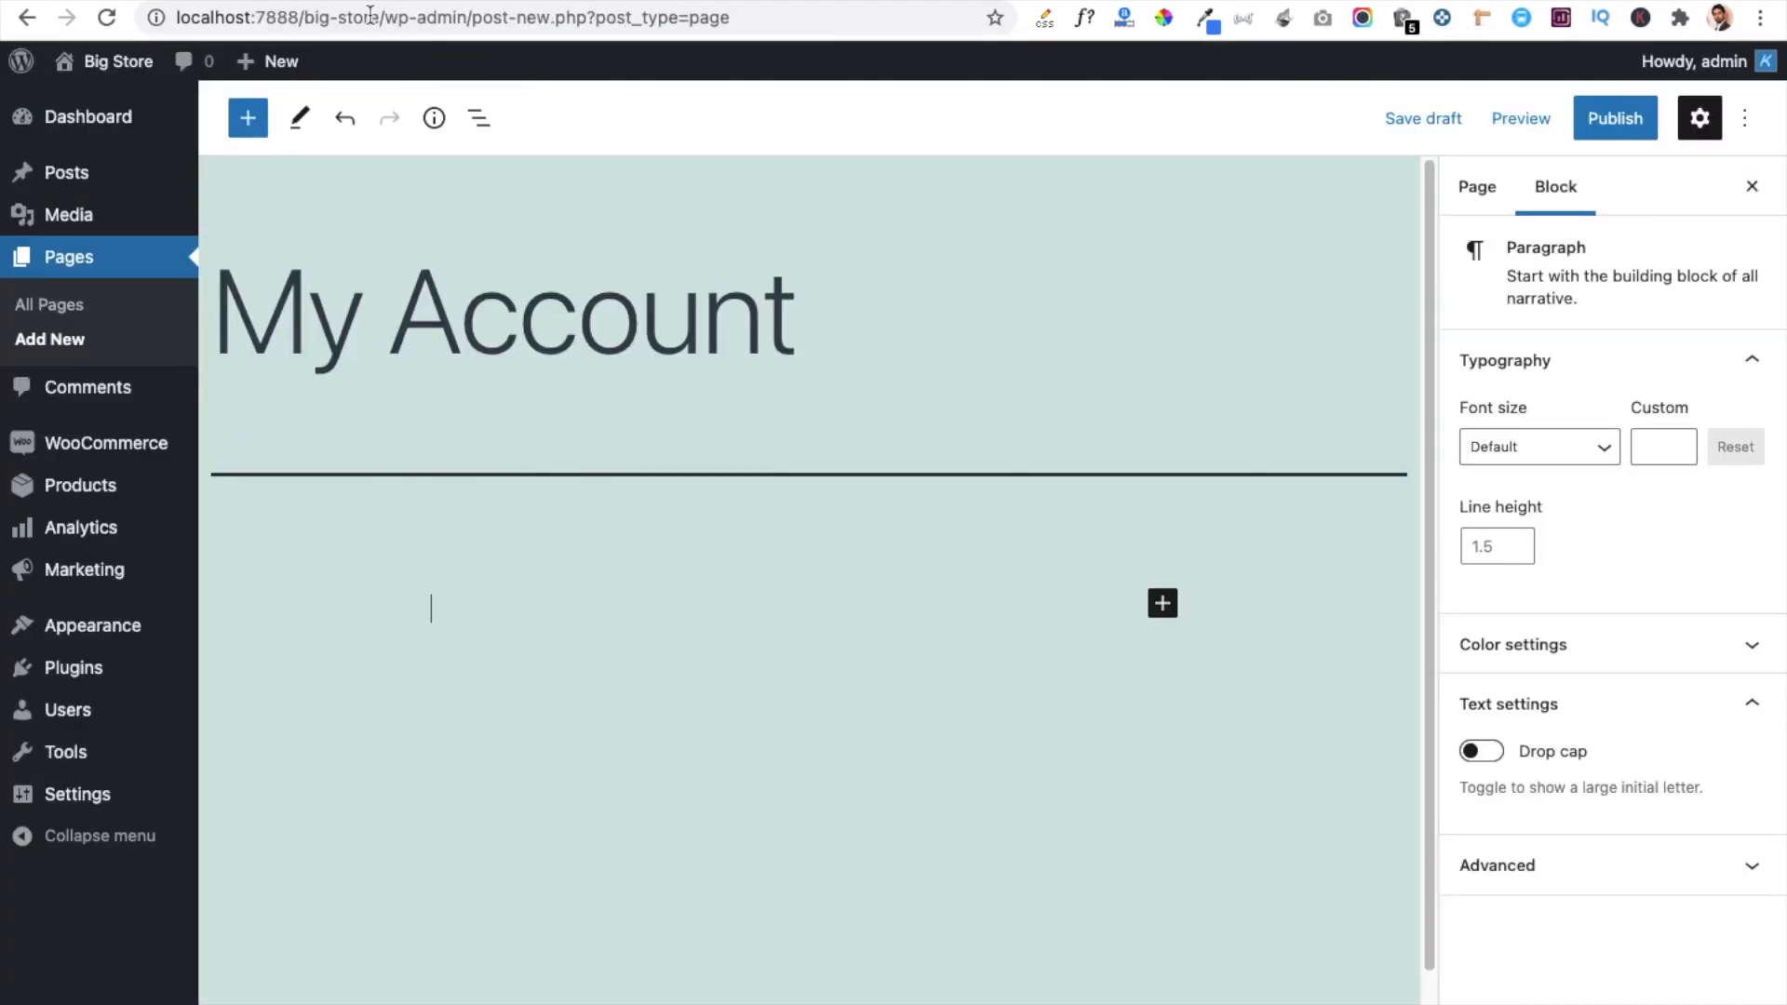
key(super+v)
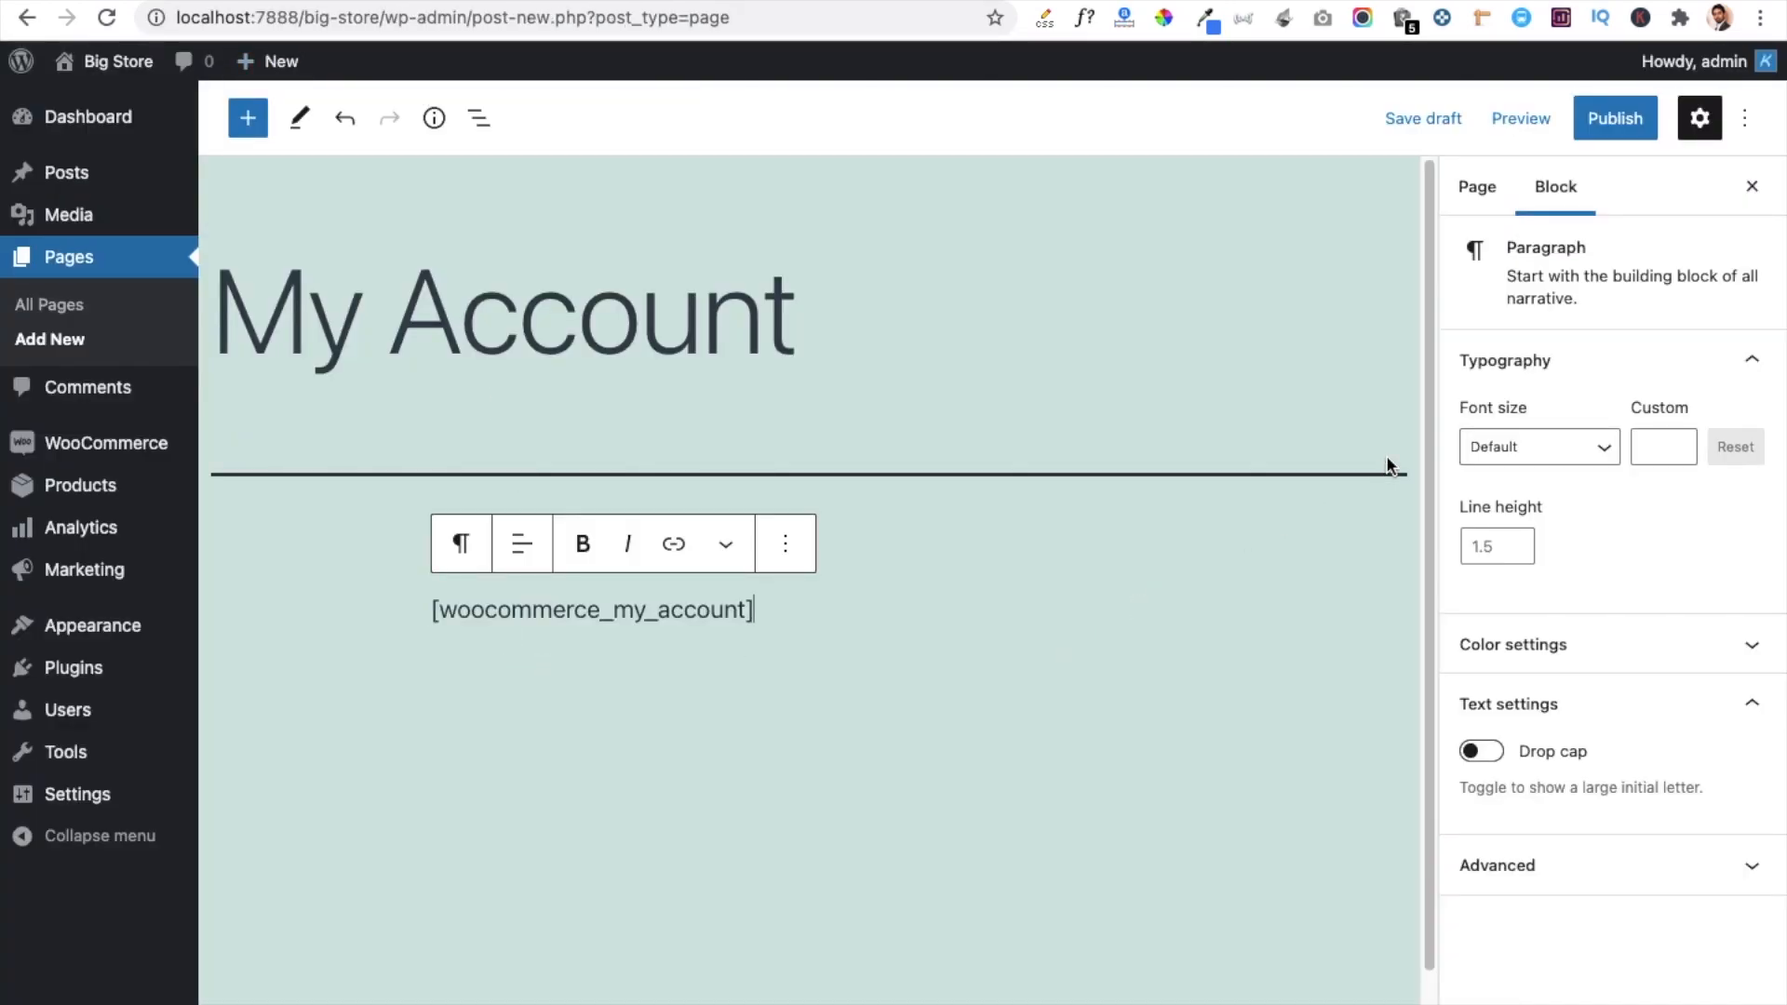
click(1611, 125)
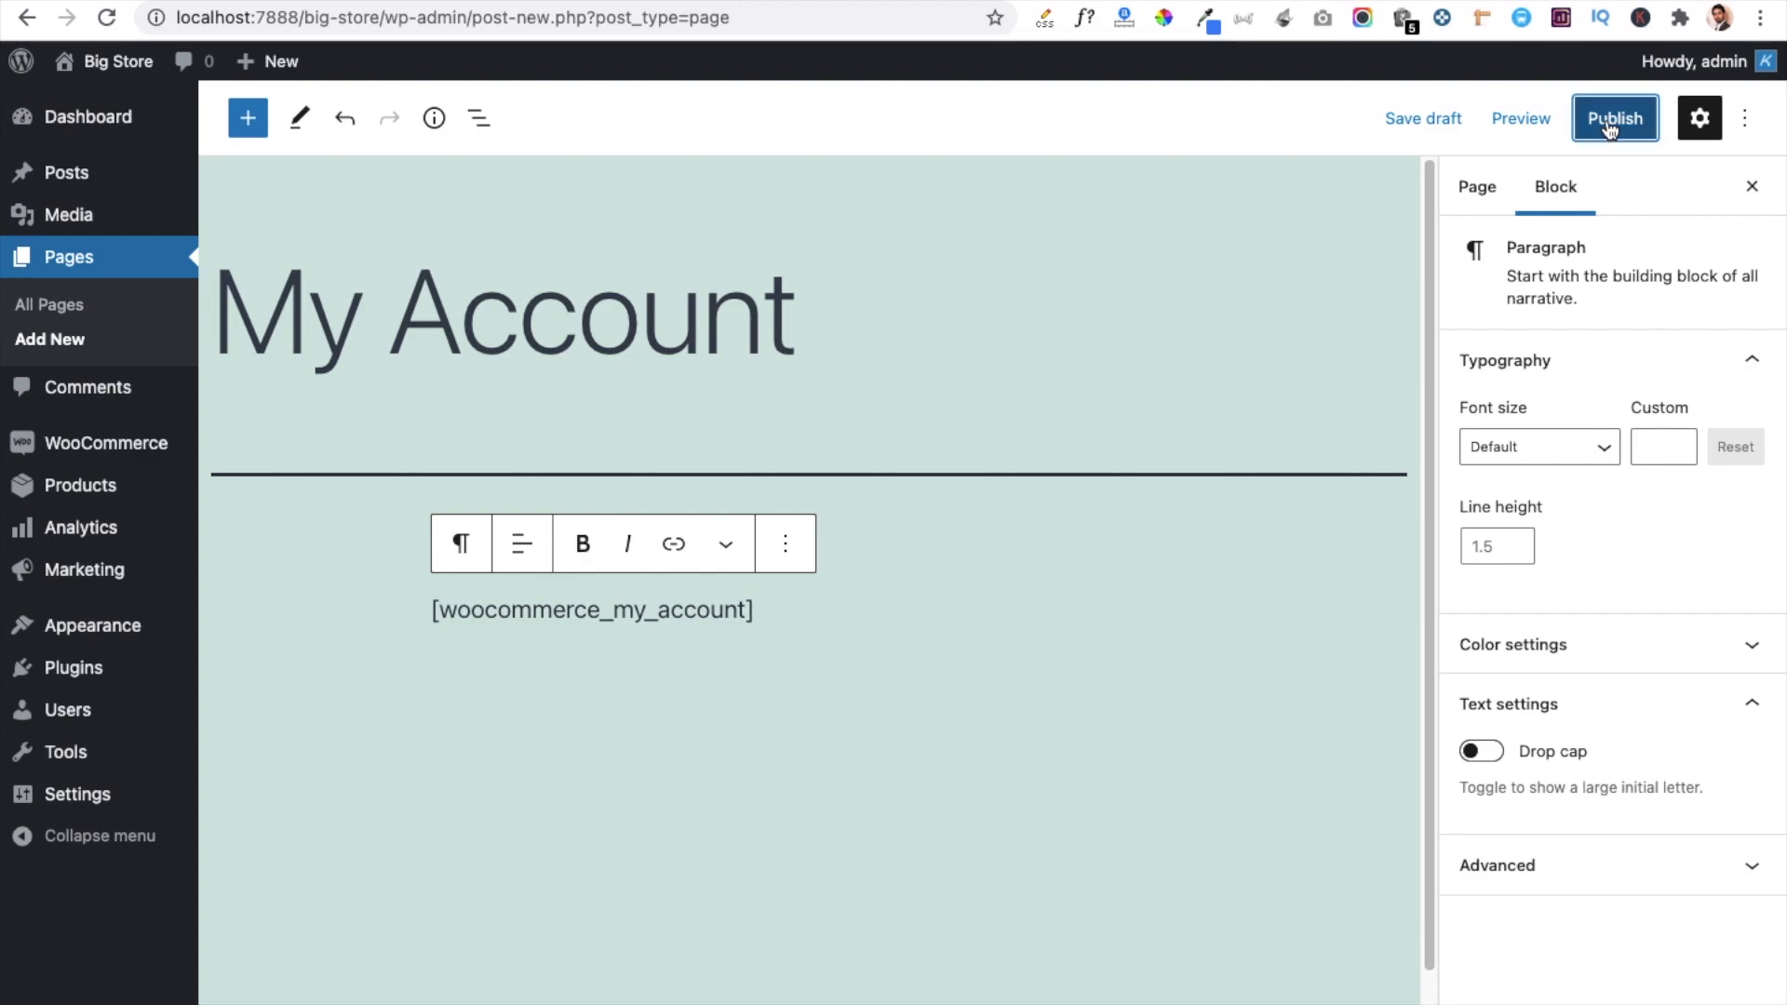
click(1549, 127)
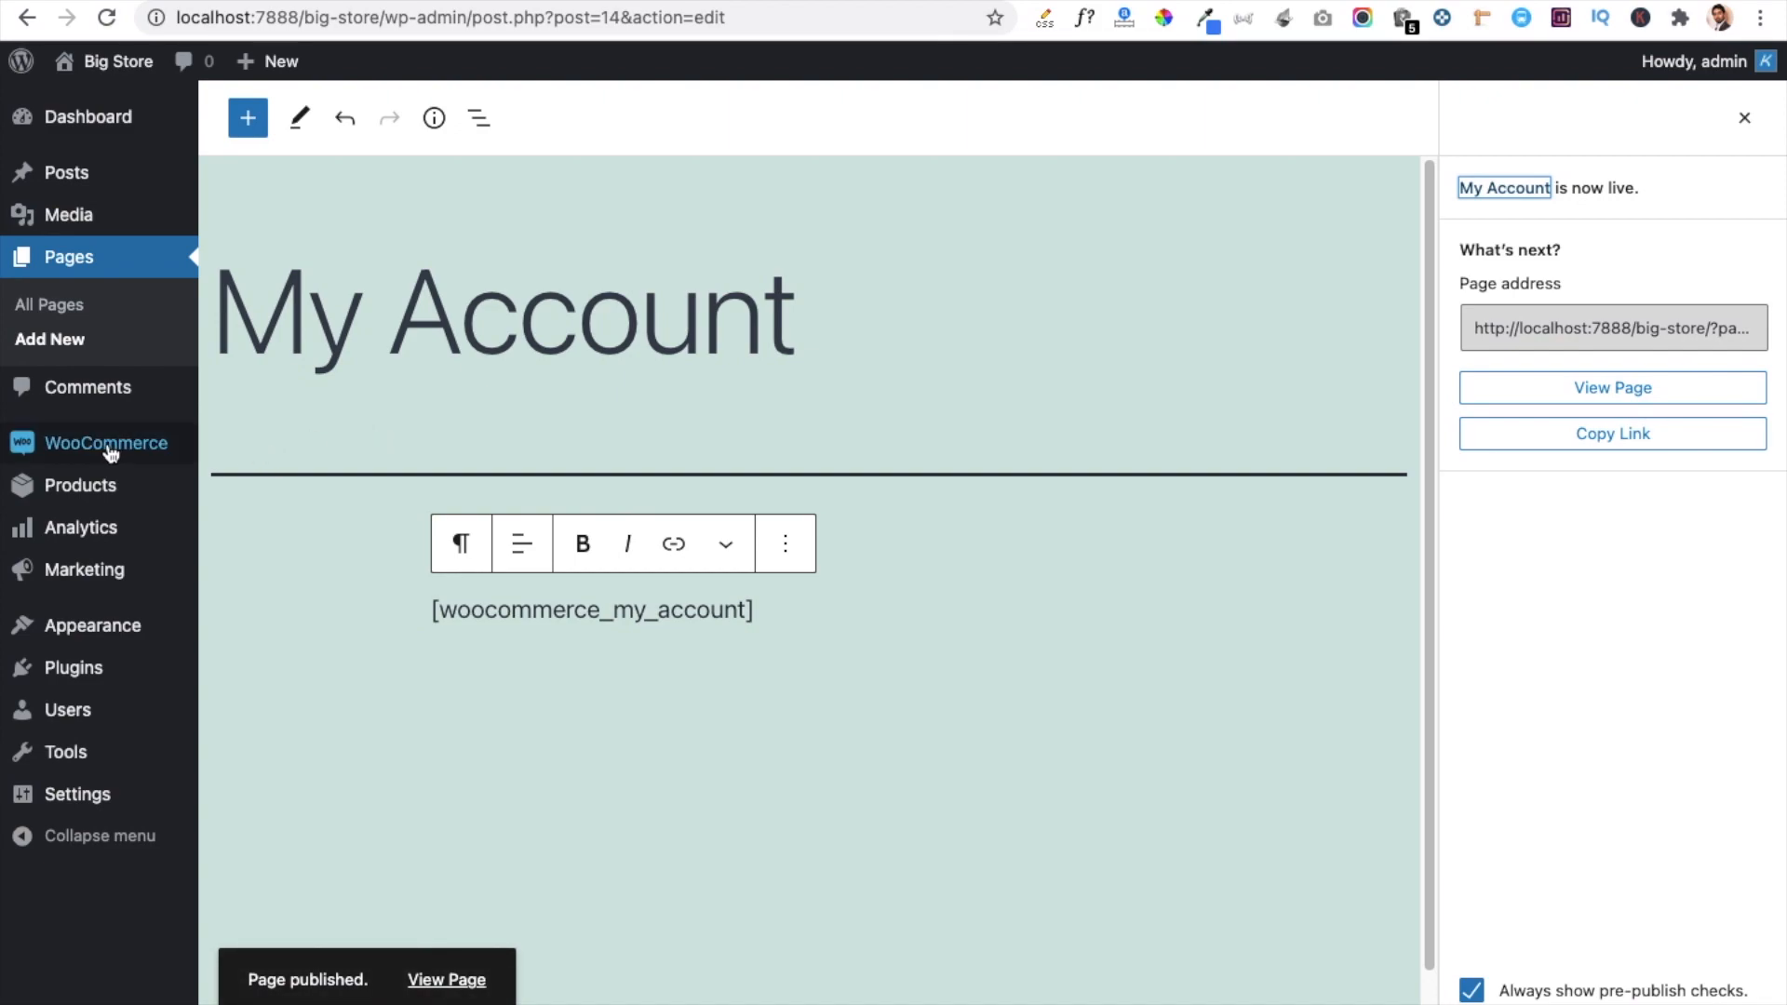
Step: Assign the My Account page as the My account page in WooCommerce's advanced page setup and save the settings
mouse_move(107, 452)
click(248, 626)
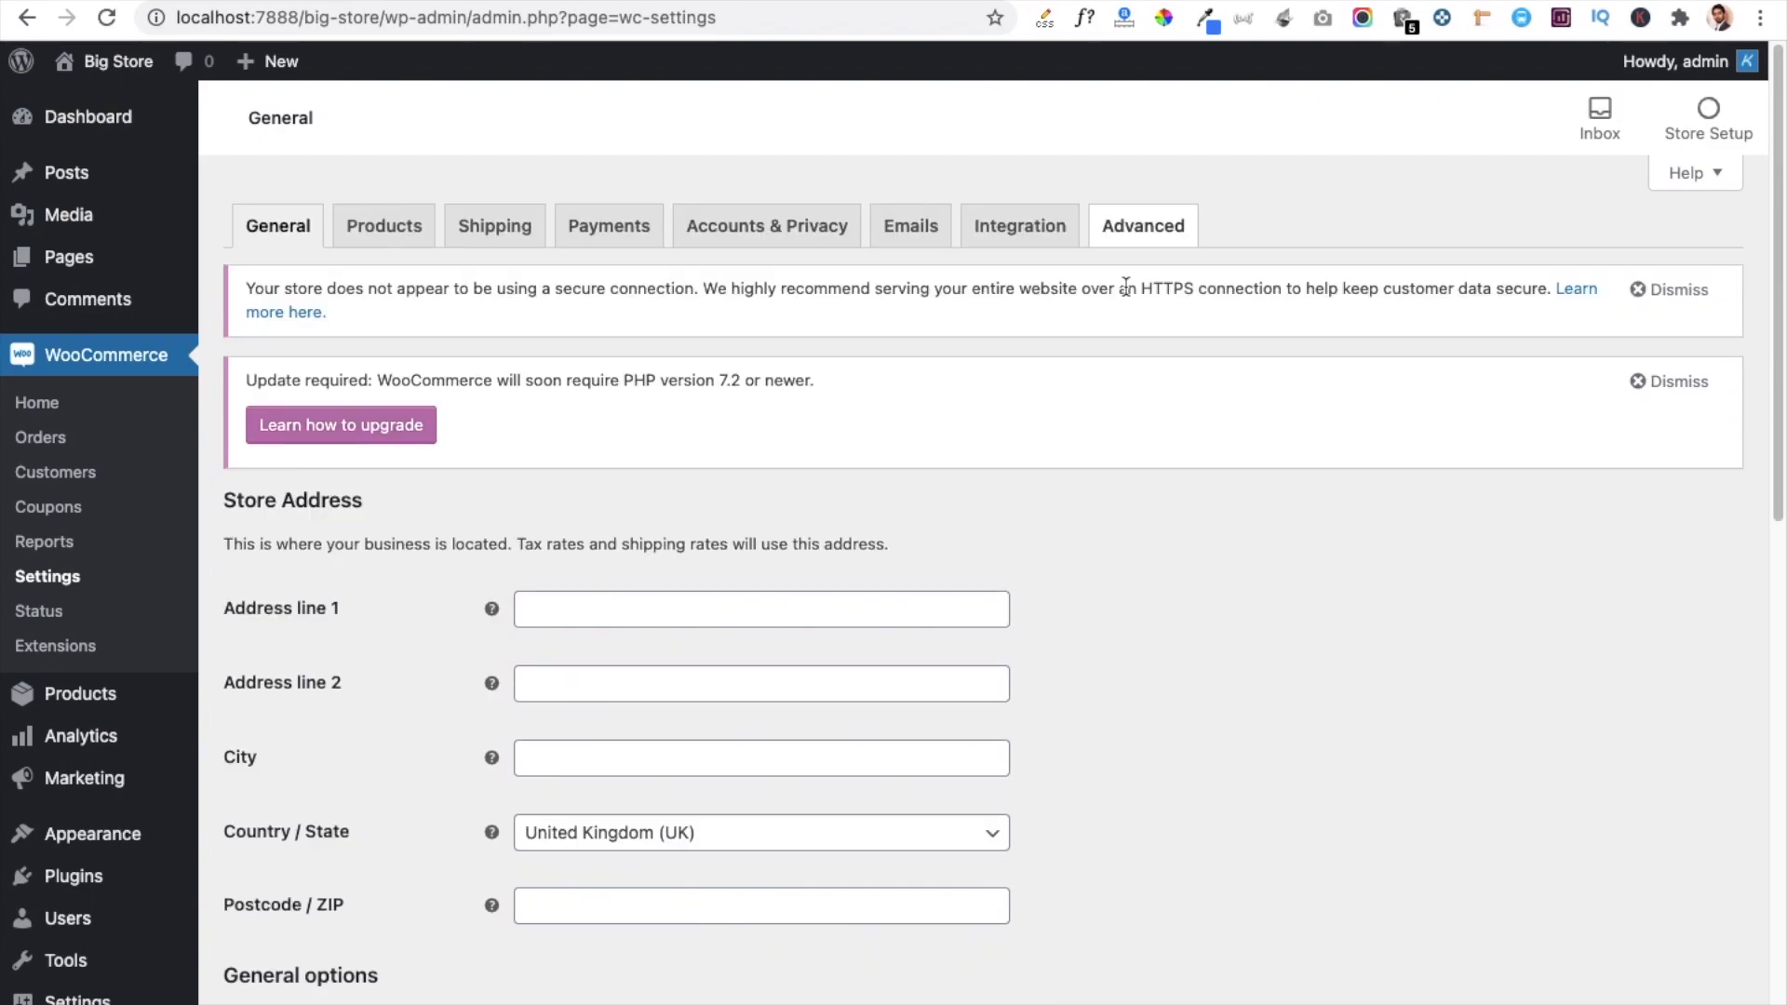
click(1130, 227)
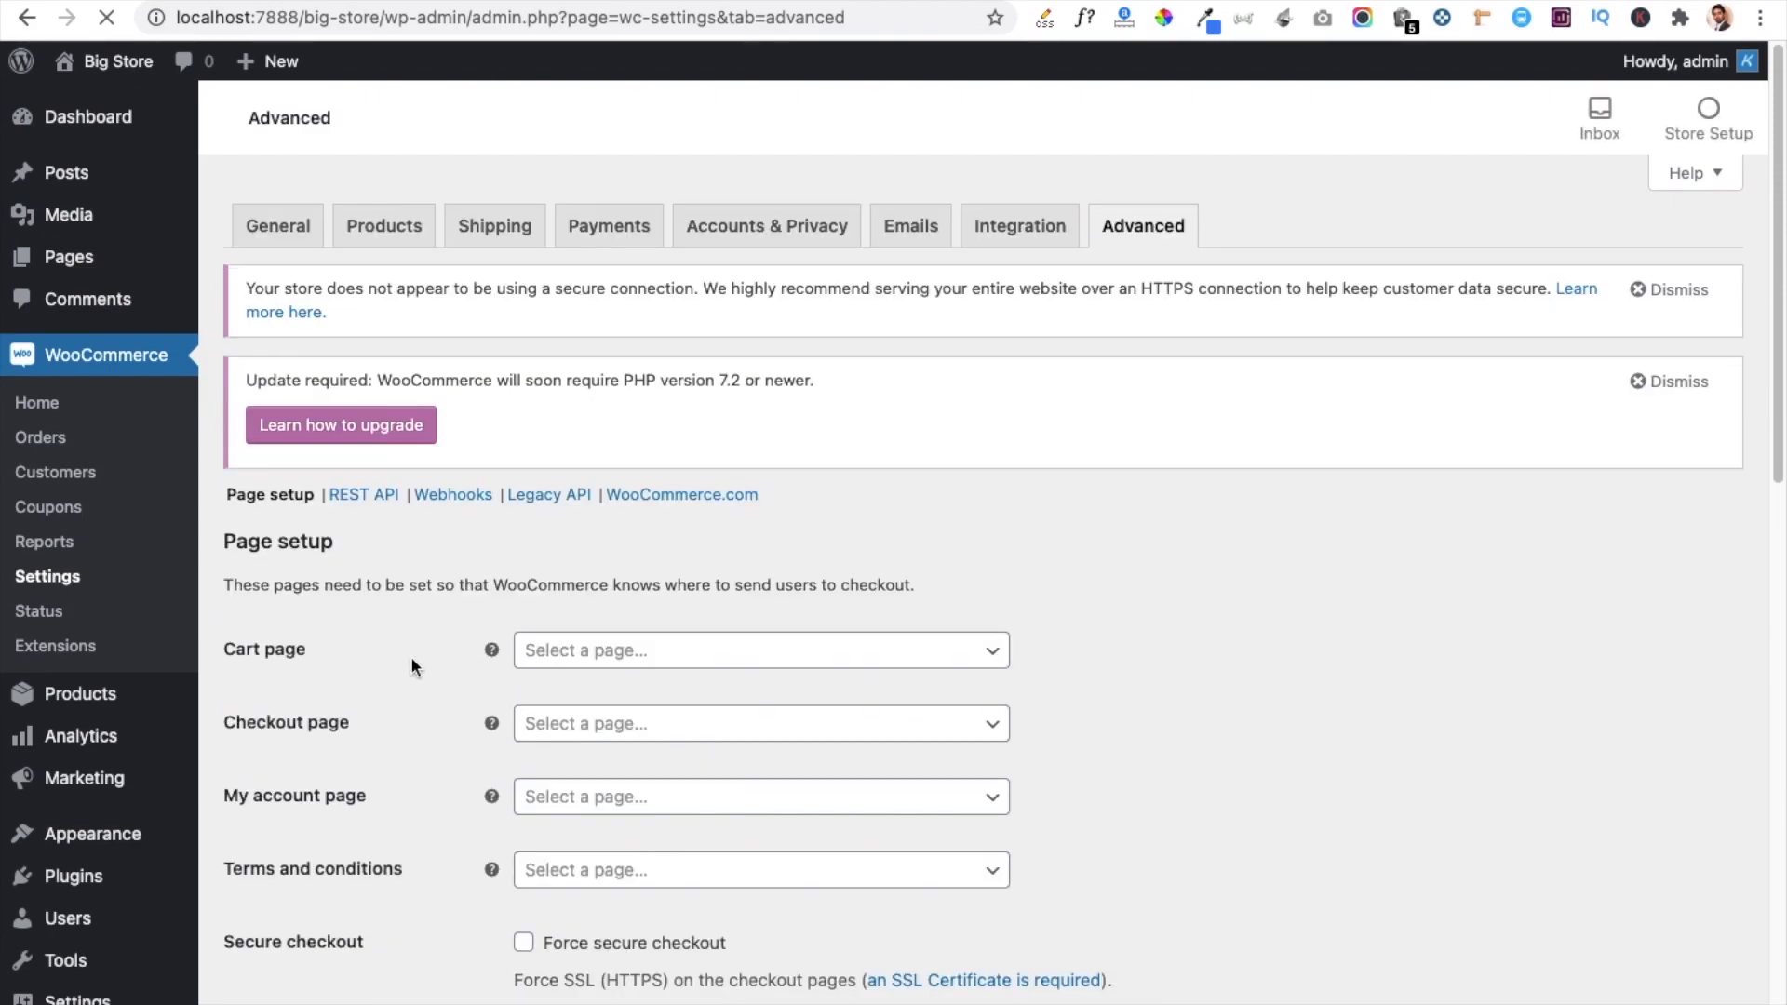
scroll(421, 782, down, 3)
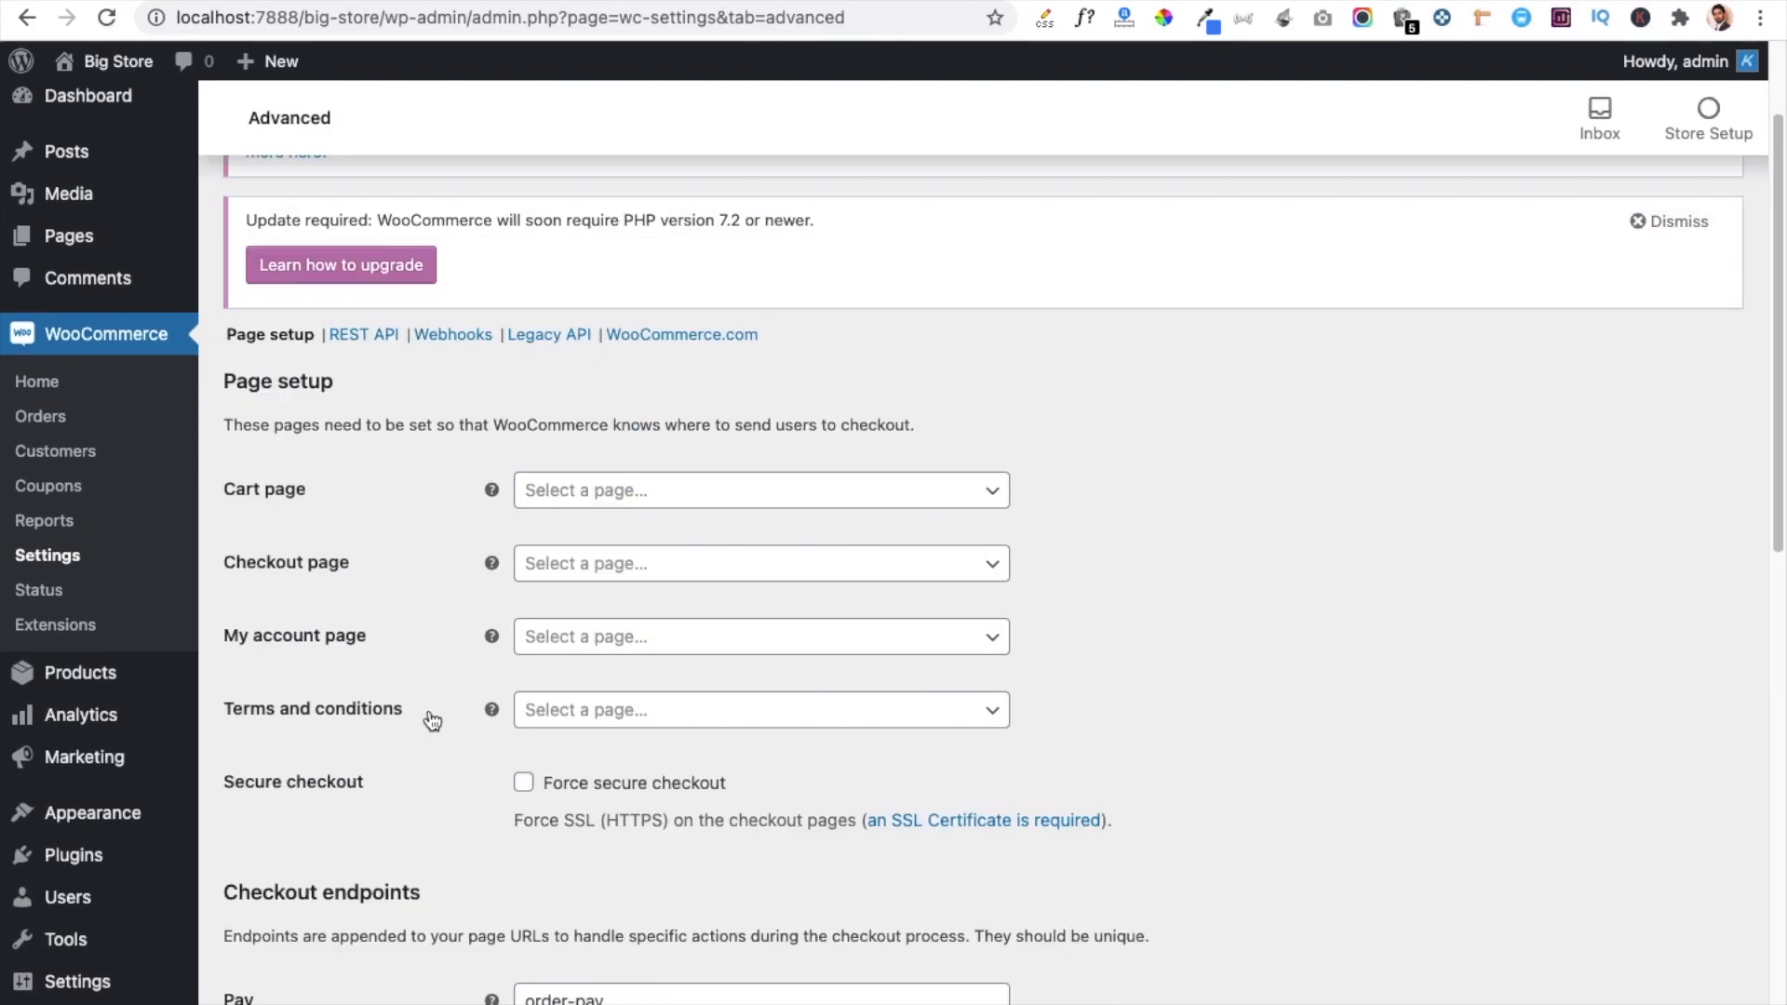
click(994, 639)
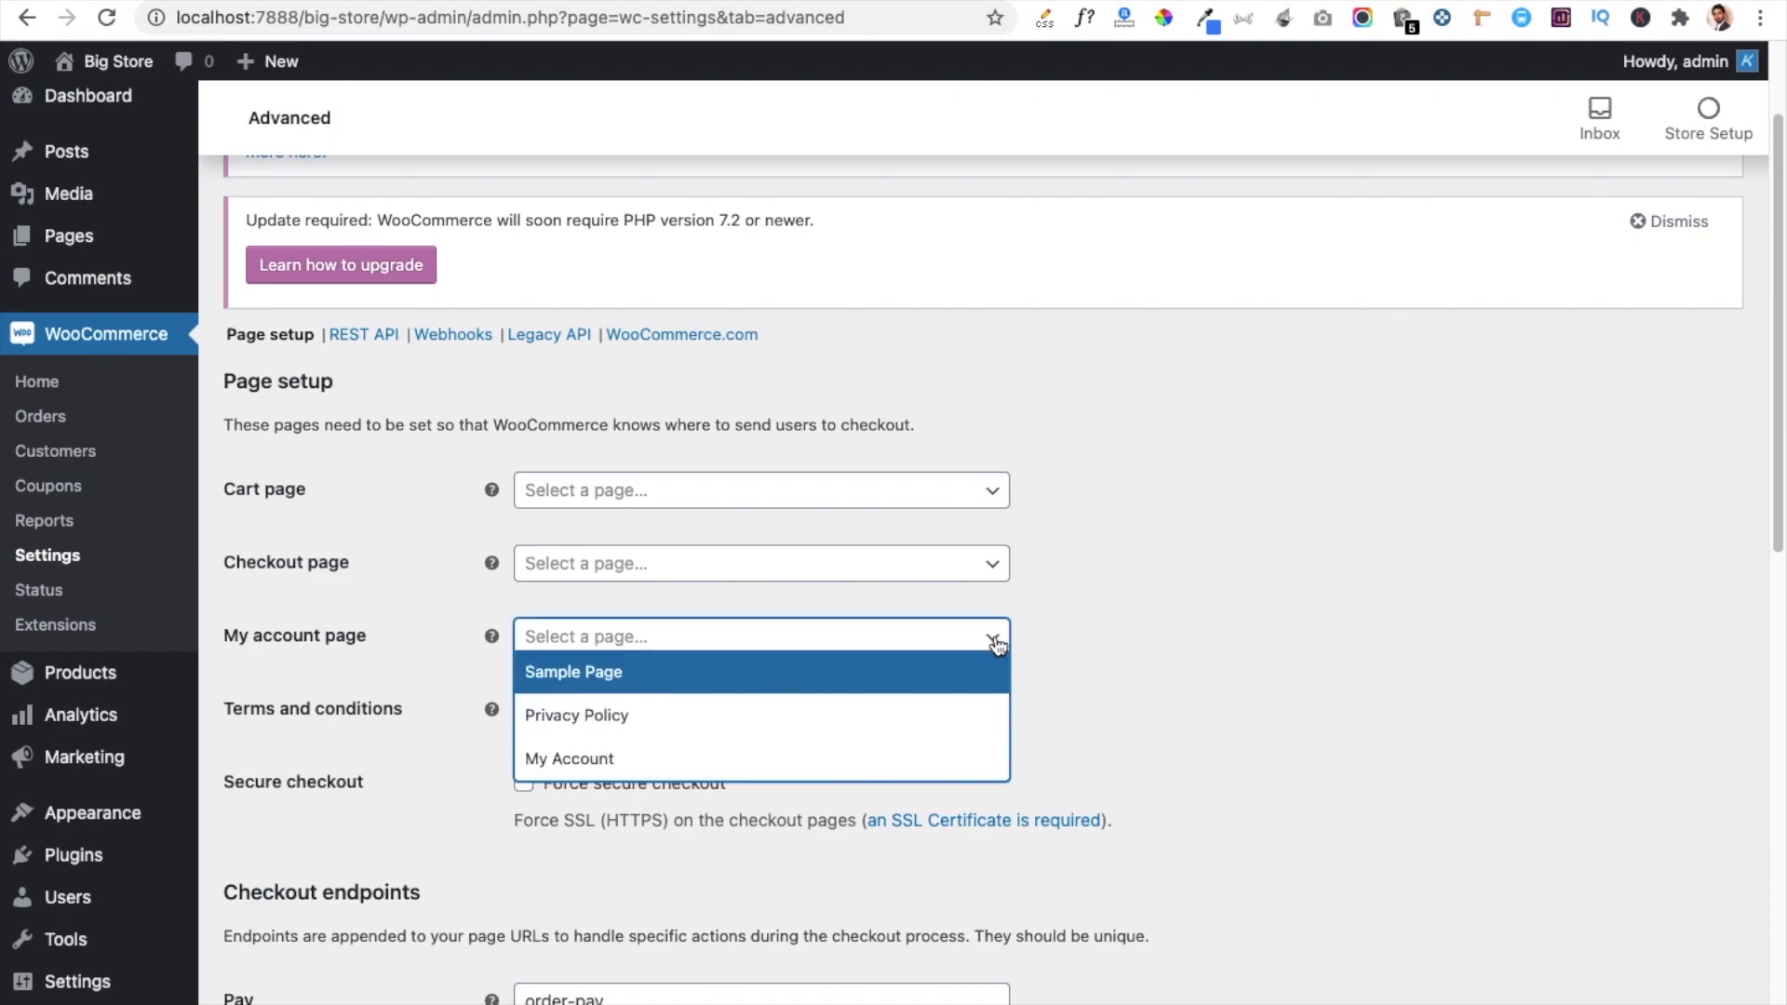
click(590, 761)
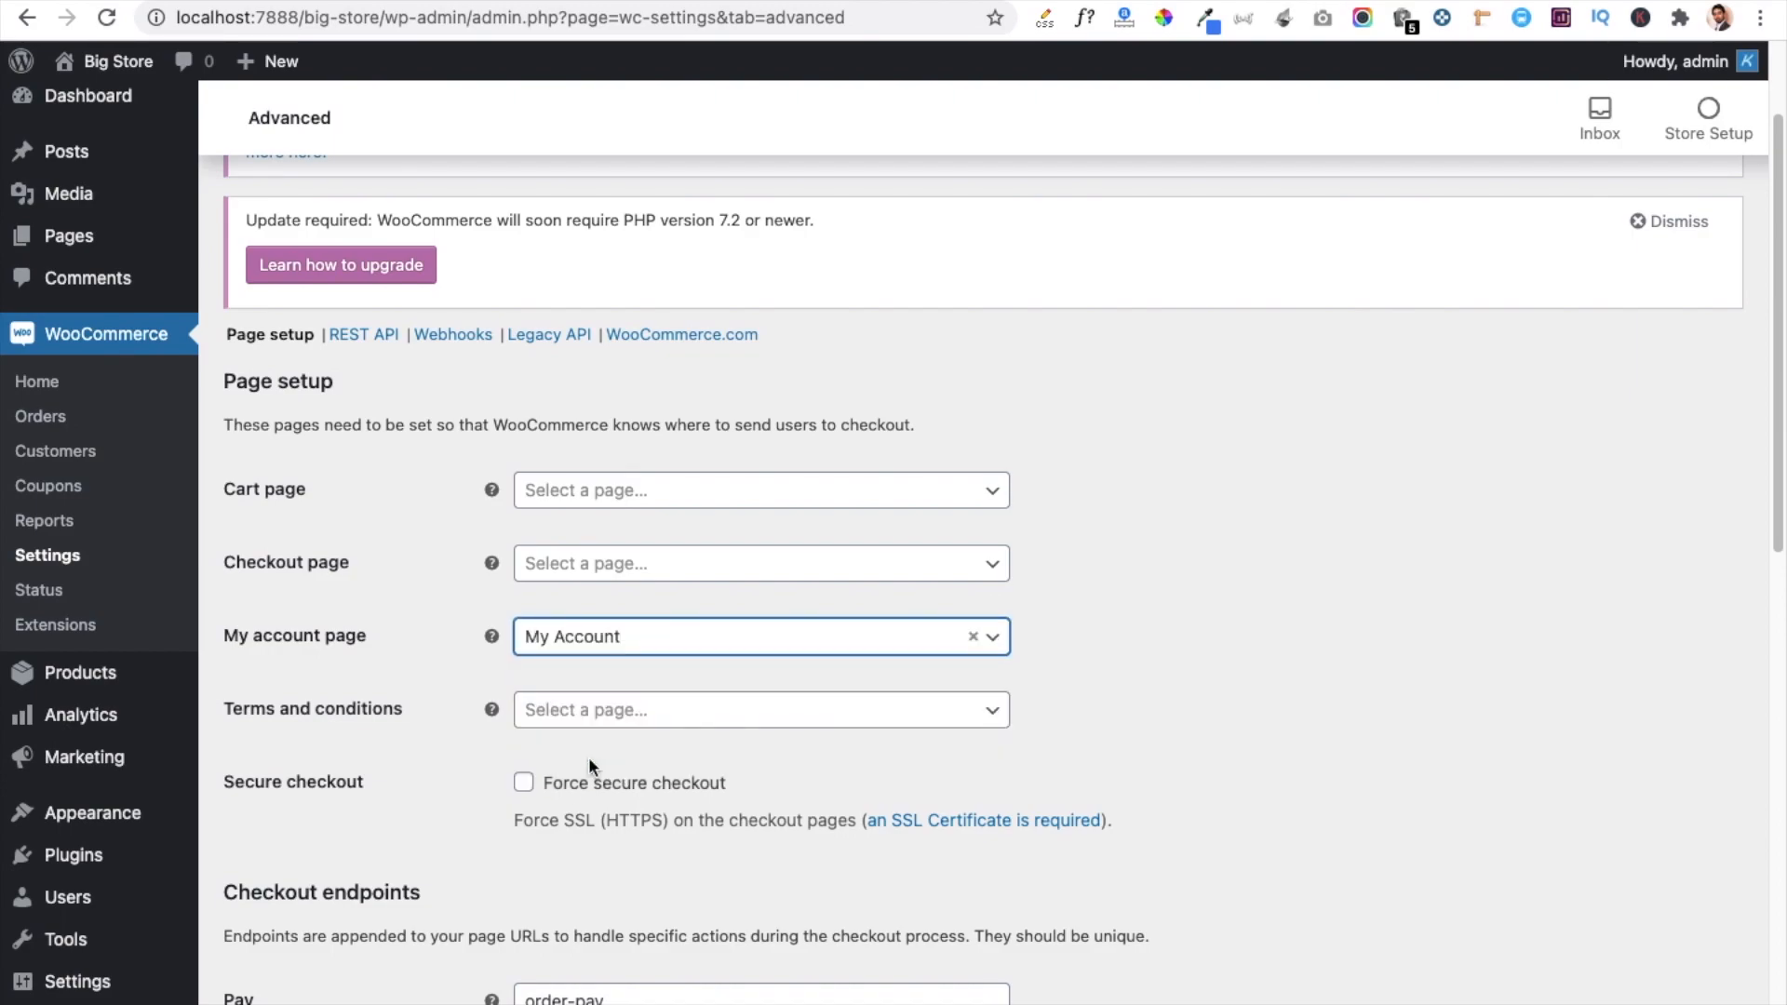
scroll(427, 651, down, 8)
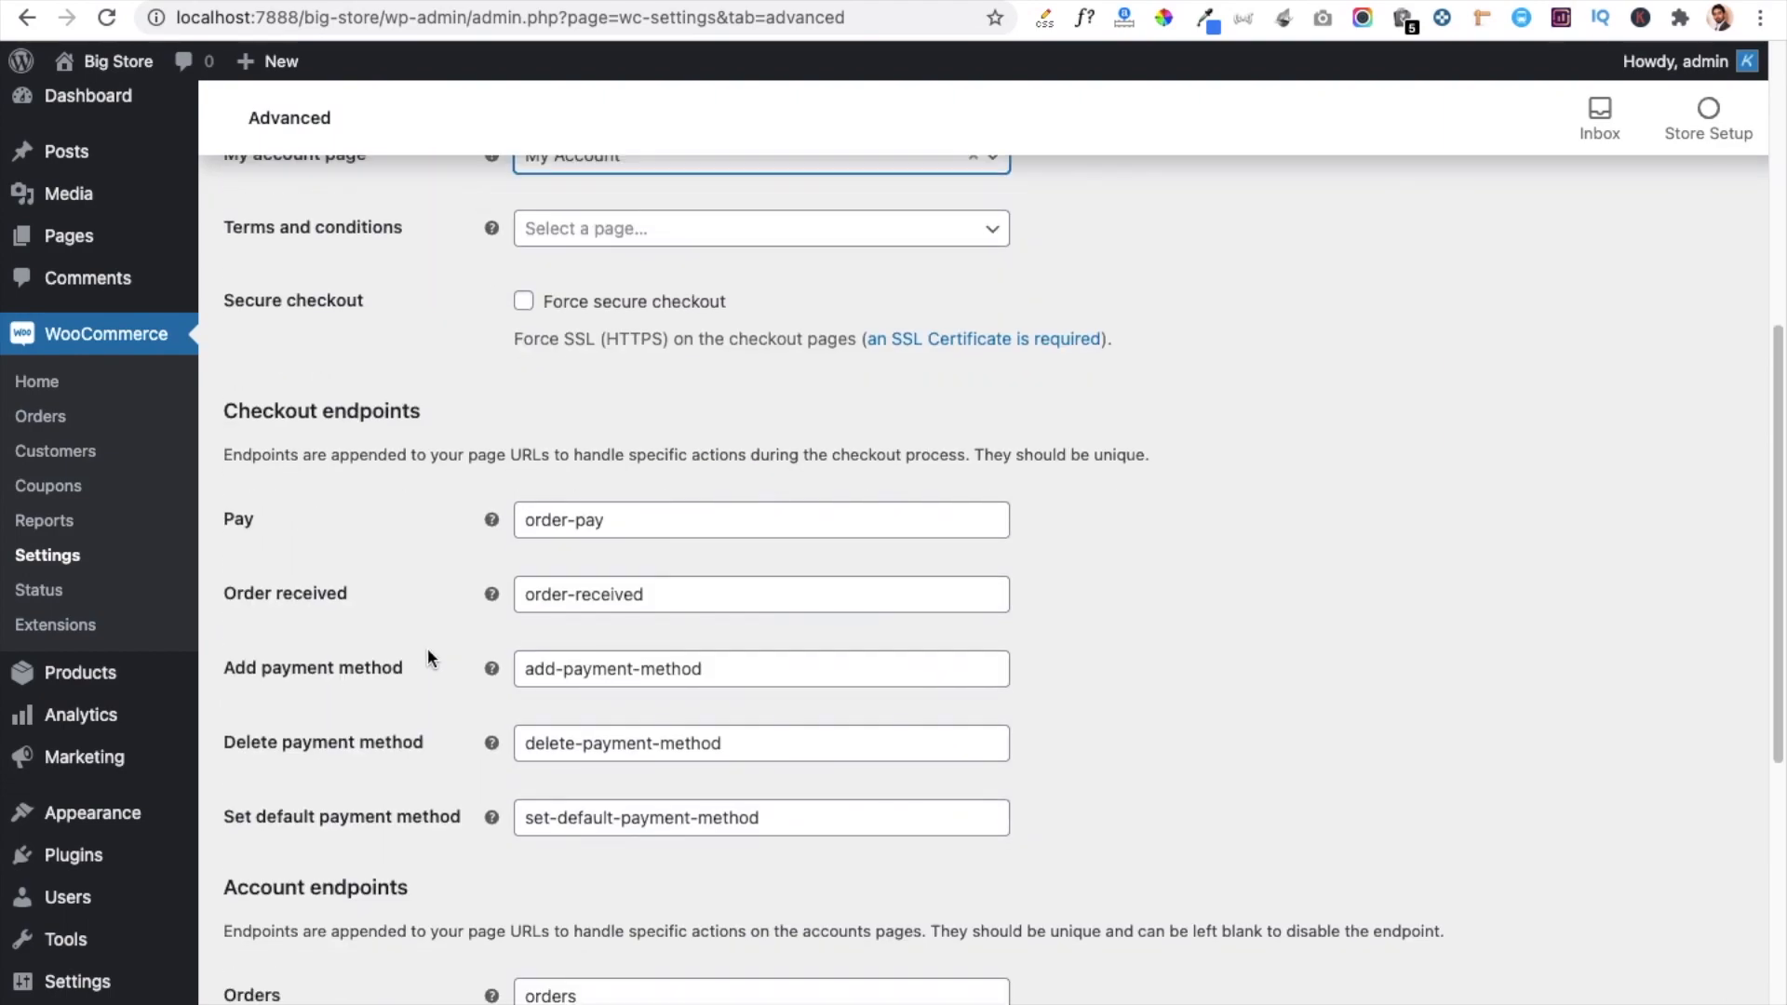
scroll(427, 657, down, 4)
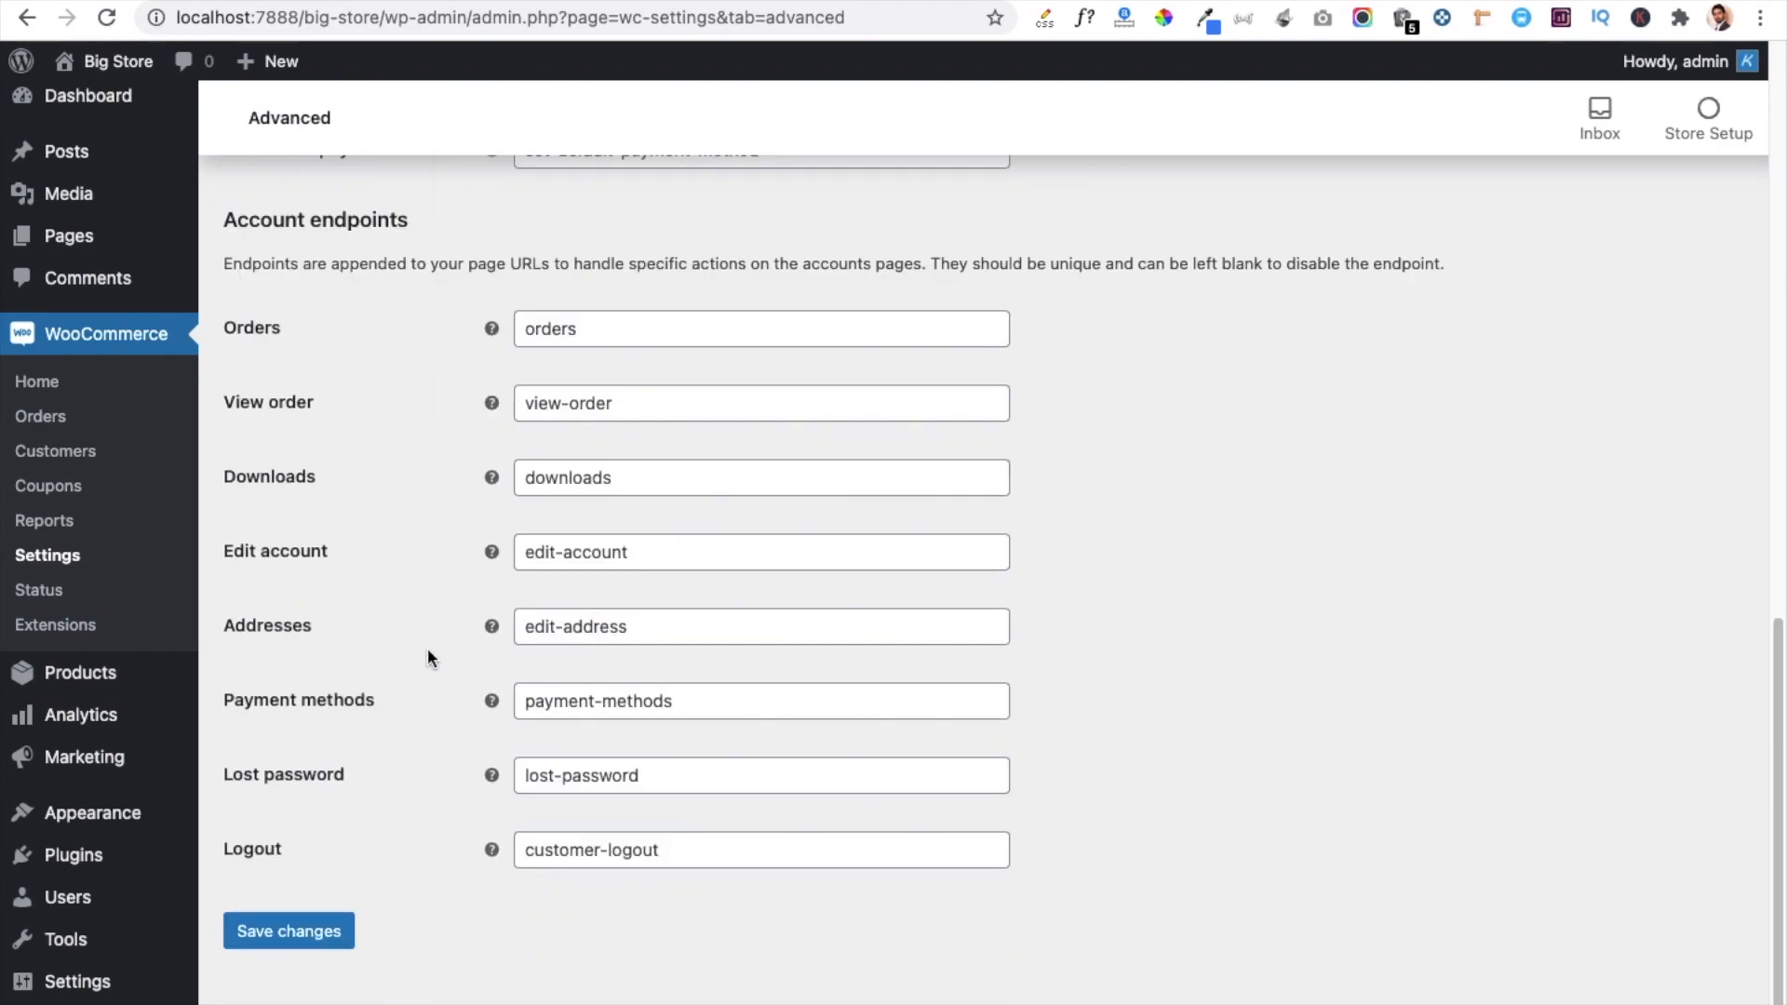
click(289, 932)
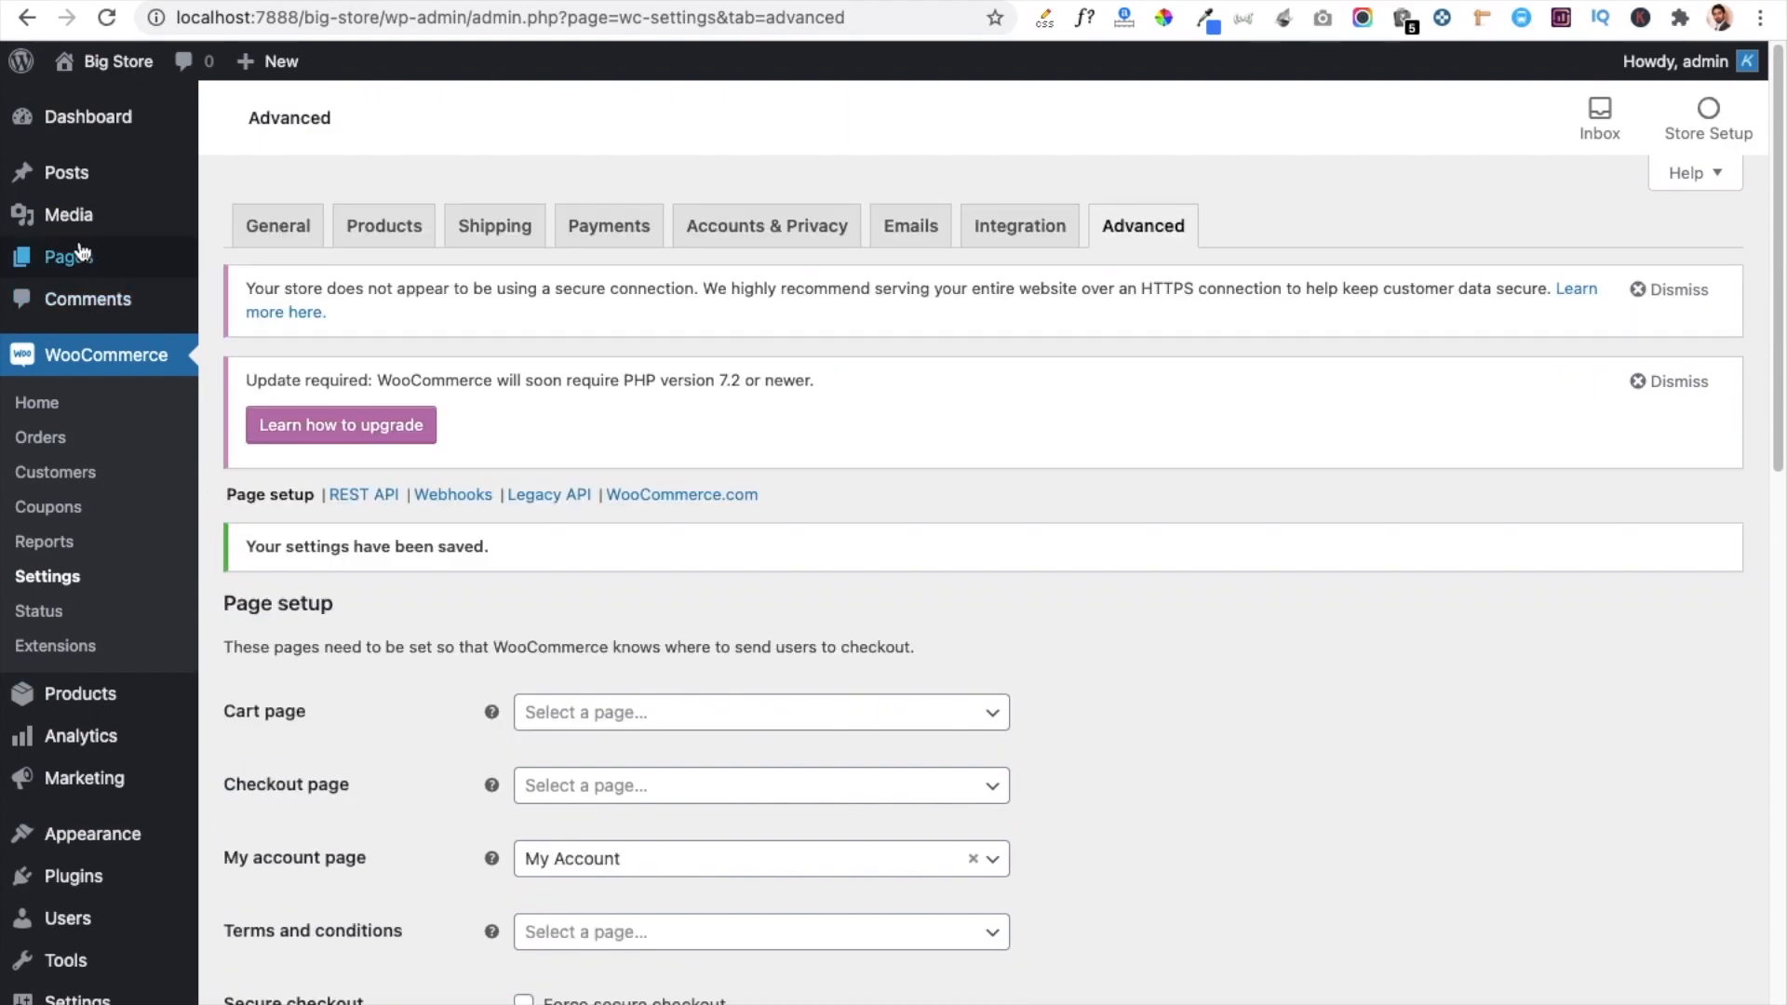
Step: View the published My Account page in a separate browser tab and examine its greeting and account navigation links
mouse_move(74, 257)
click(276, 263)
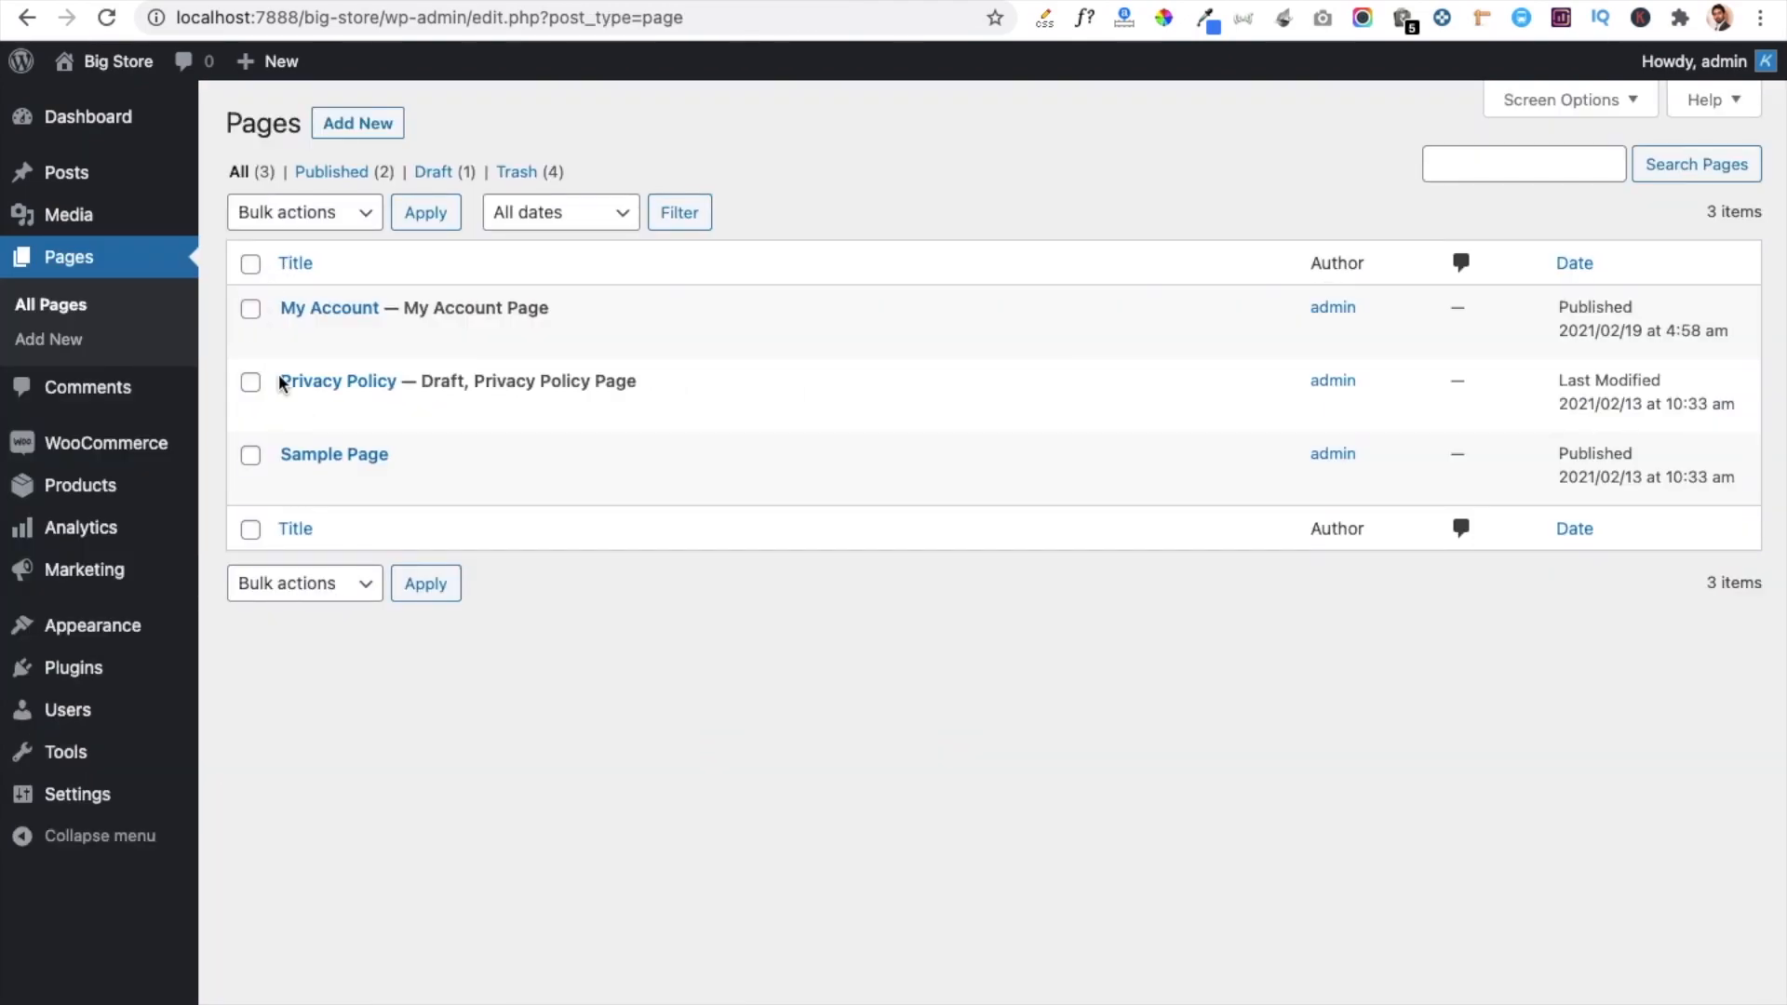
mouse_move(326, 470)
mouse_move(338, 354)
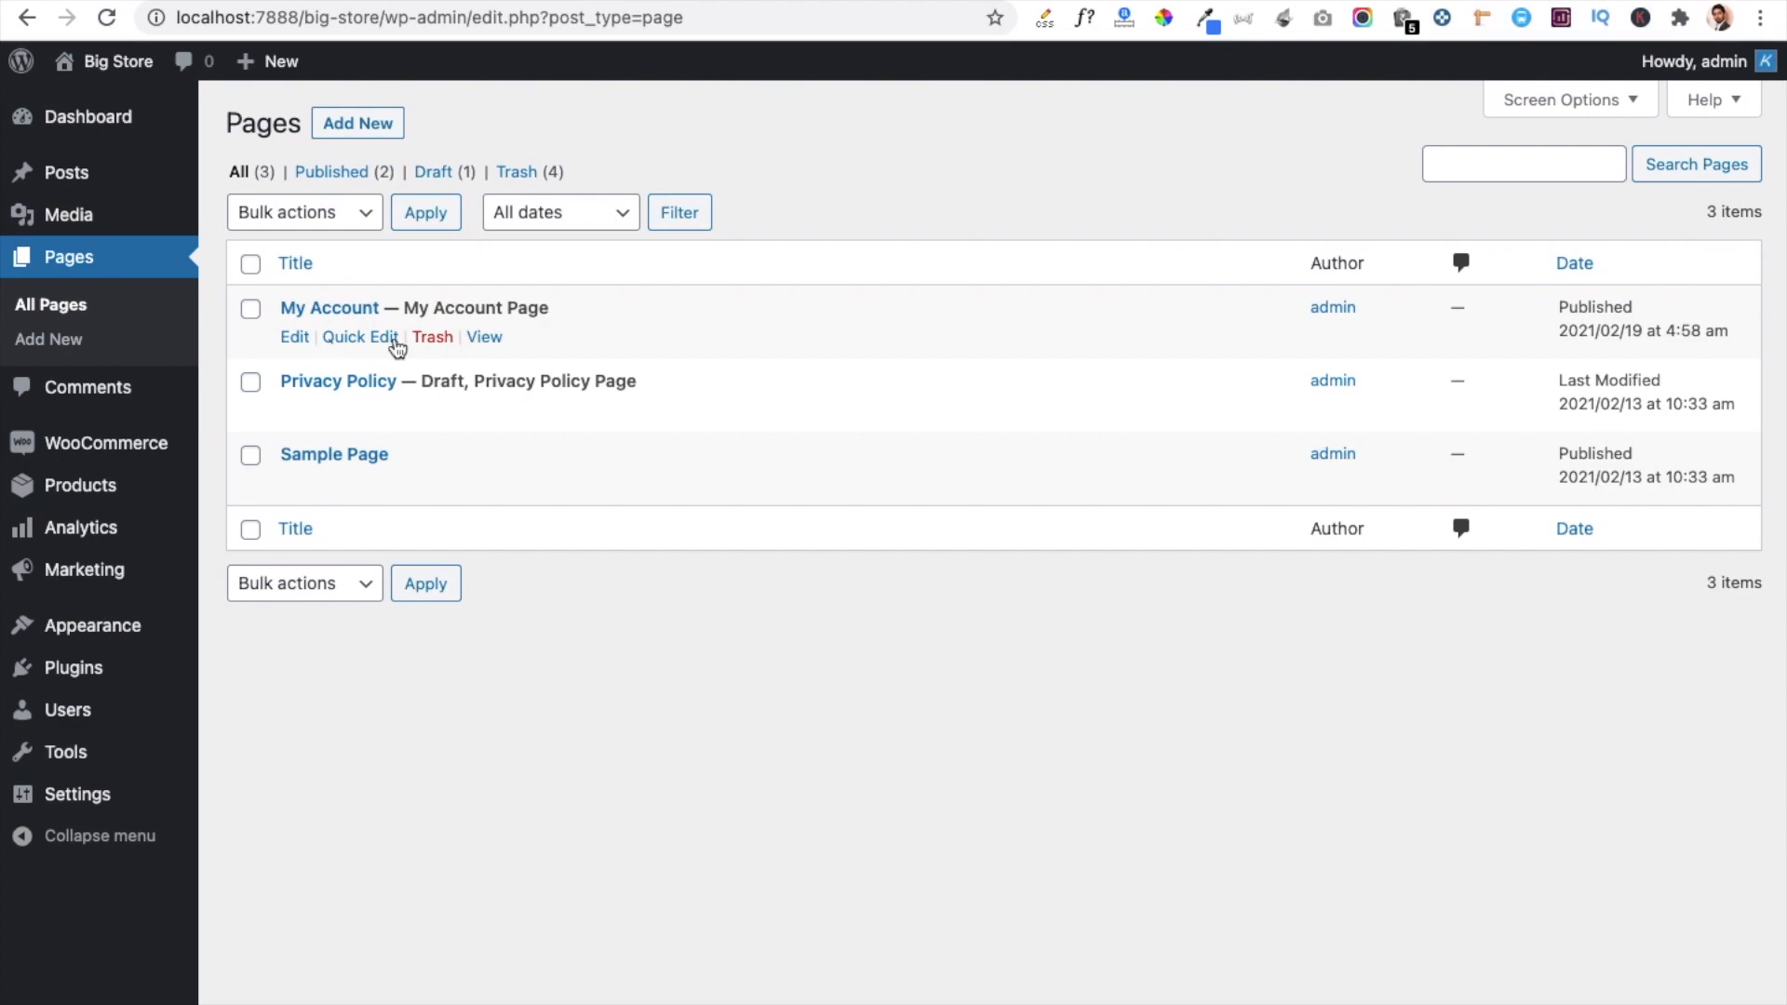
super+click(478, 341)
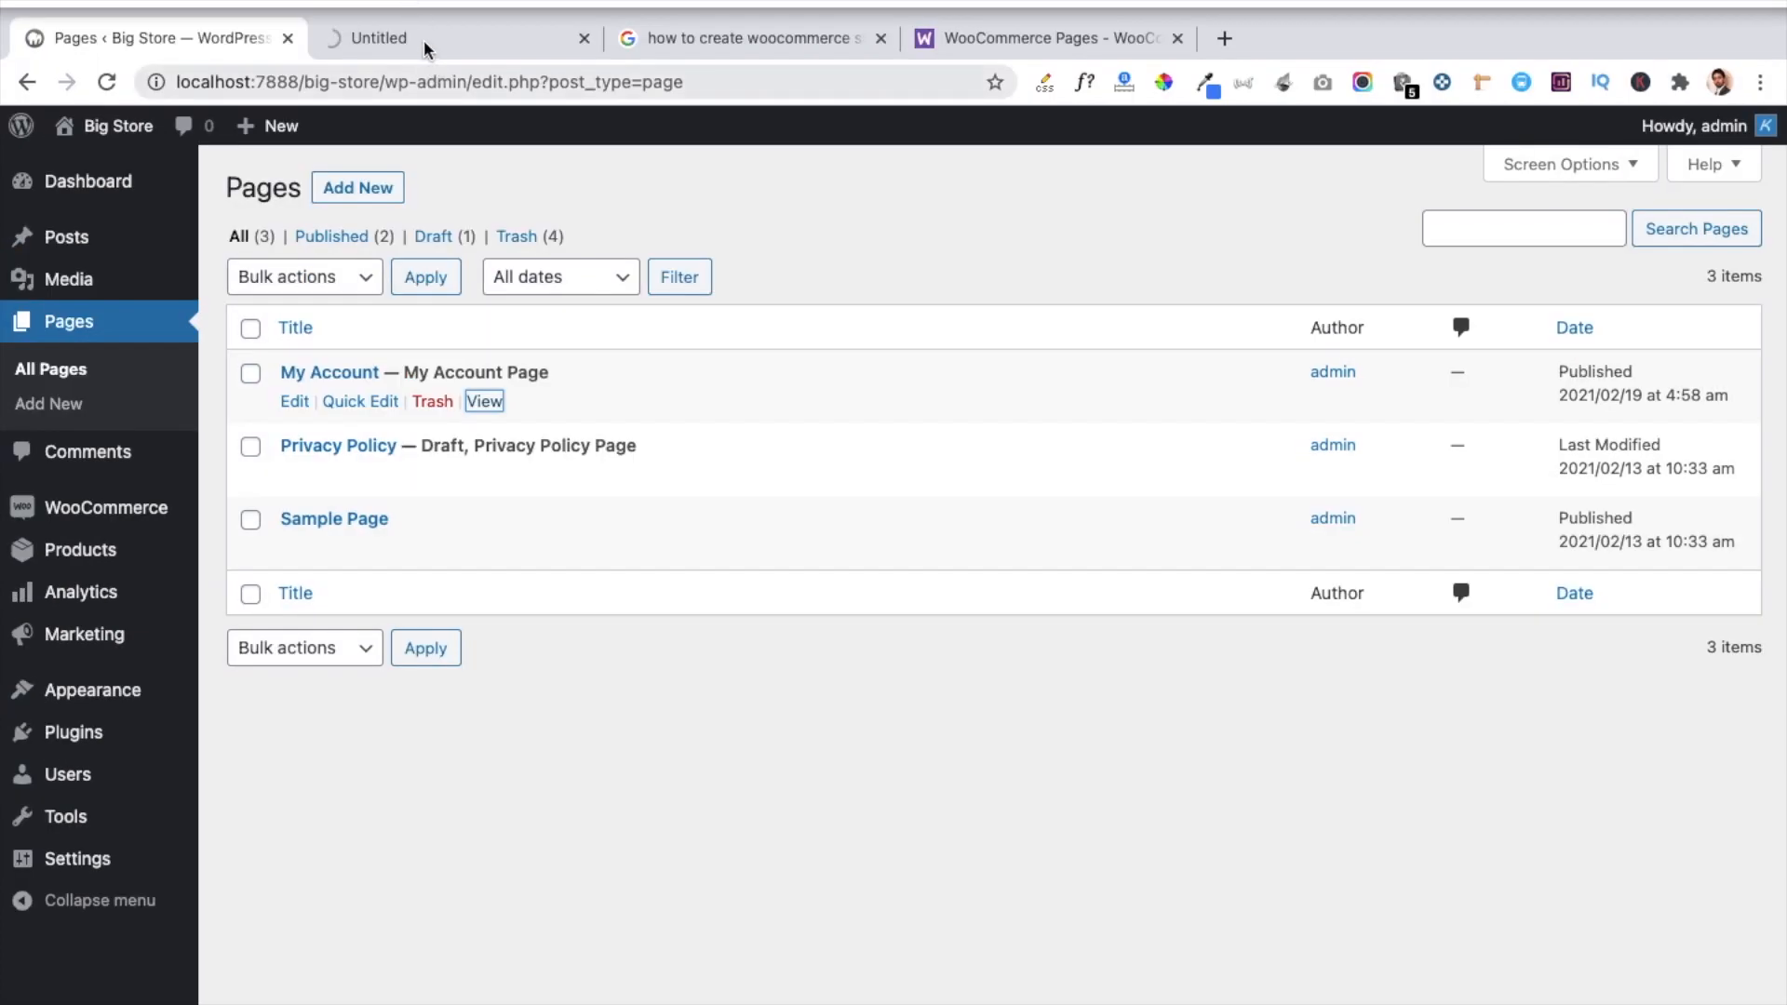
click(424, 46)
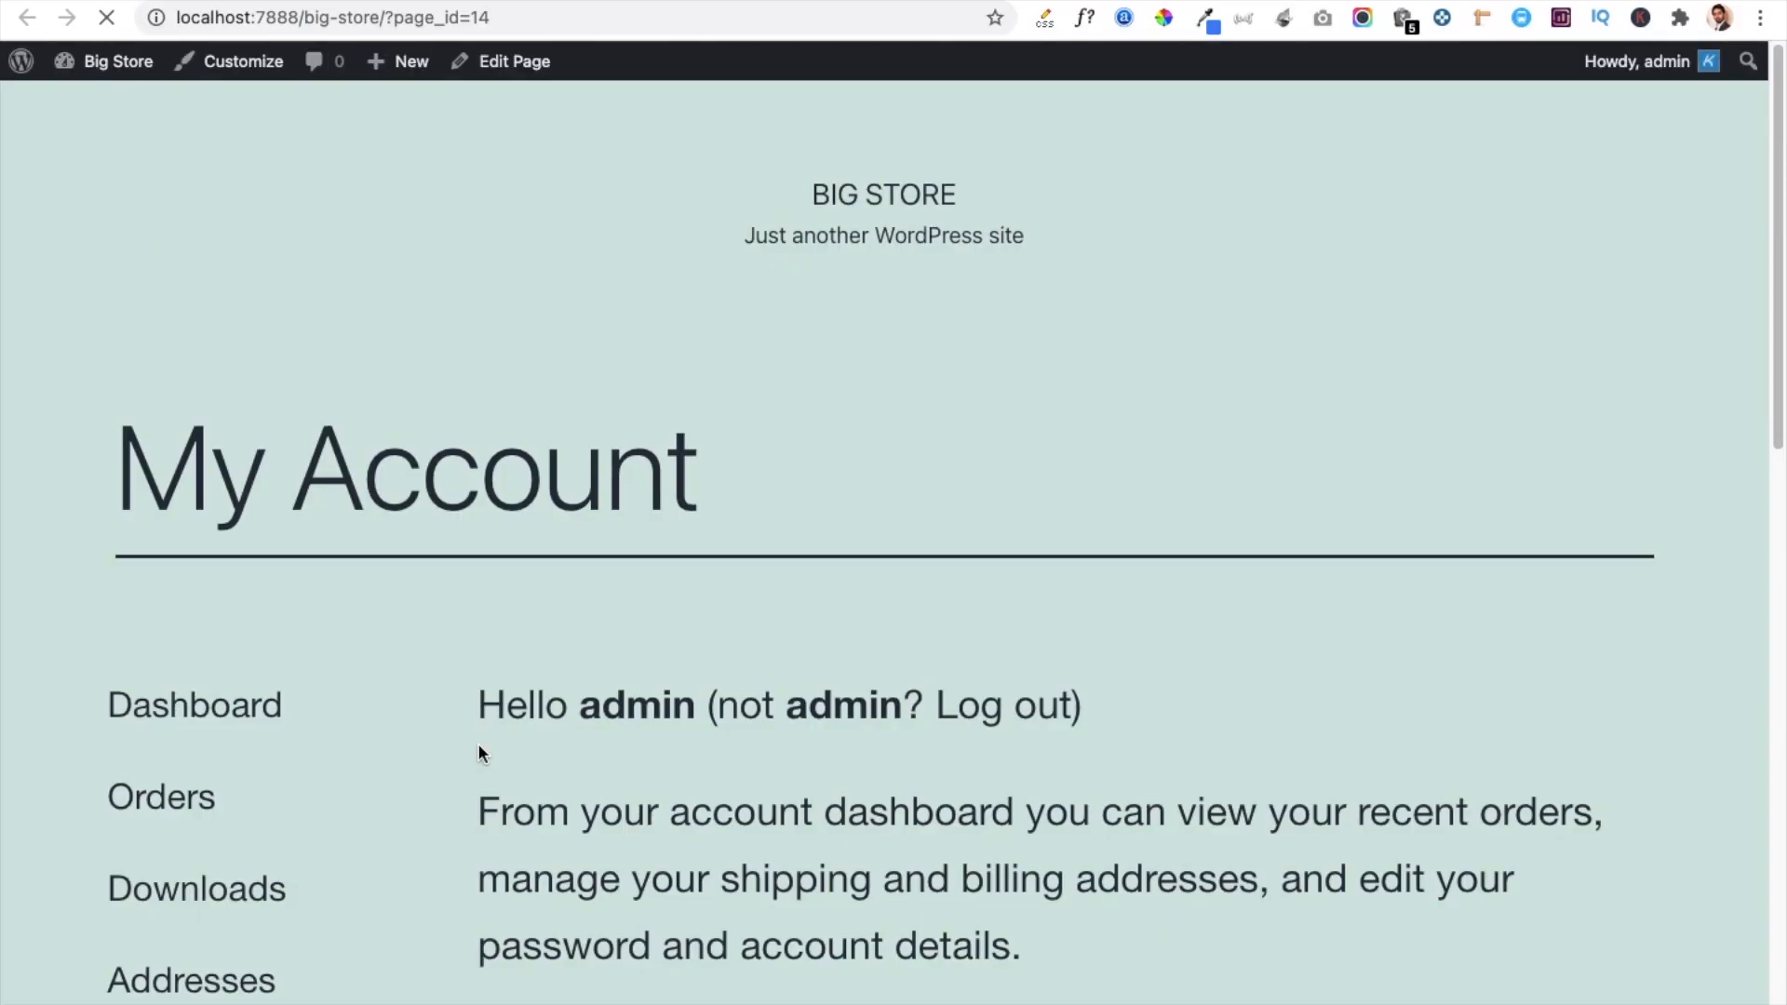
scroll(416, 673, down, 3)
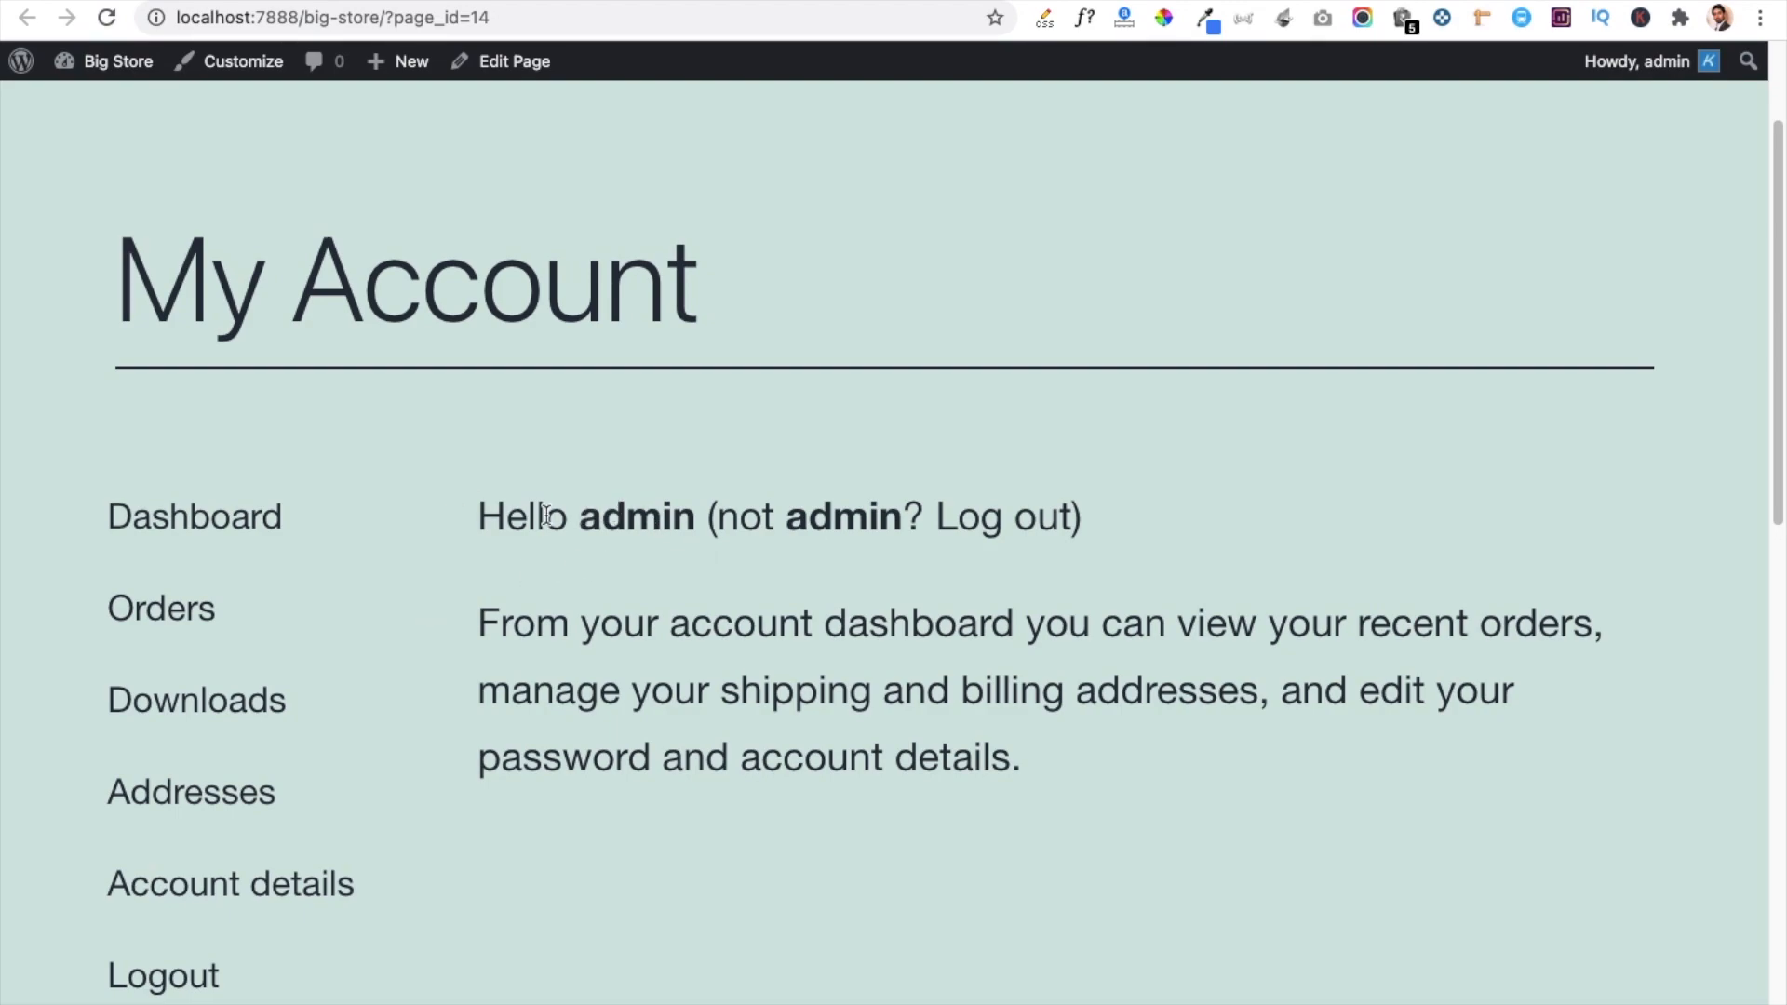
drag(581, 517, 693, 539)
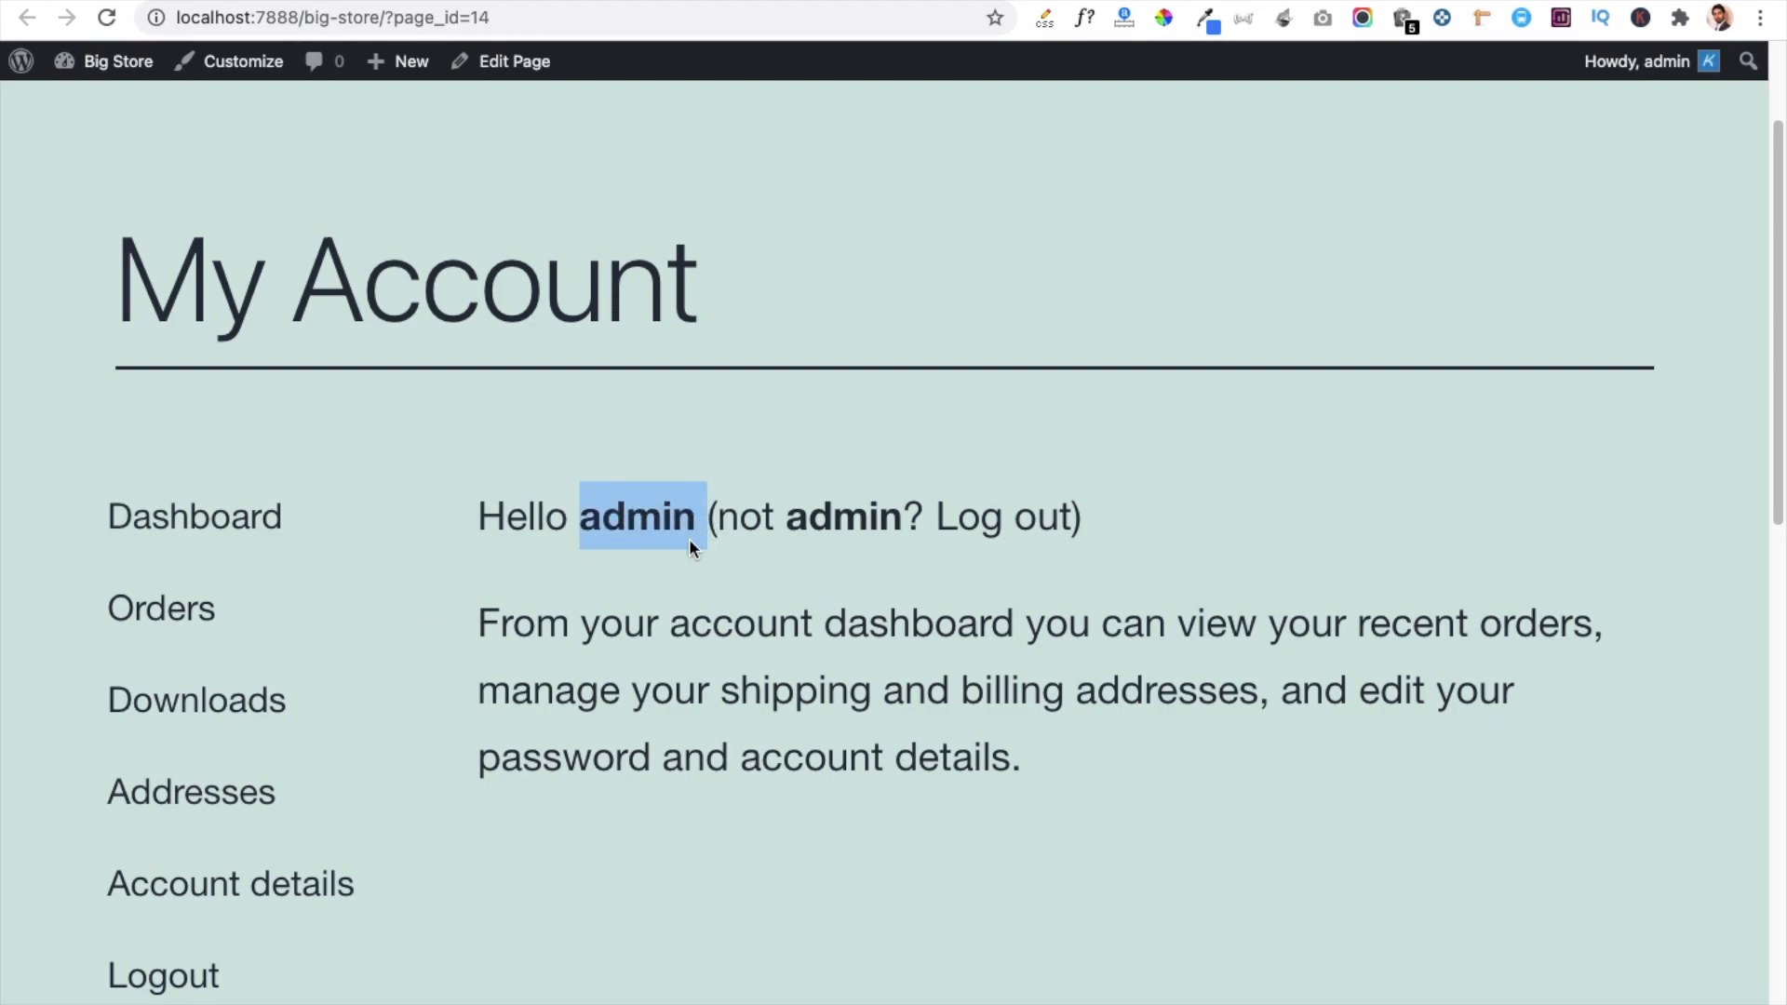
scroll(422, 645, down, 5)
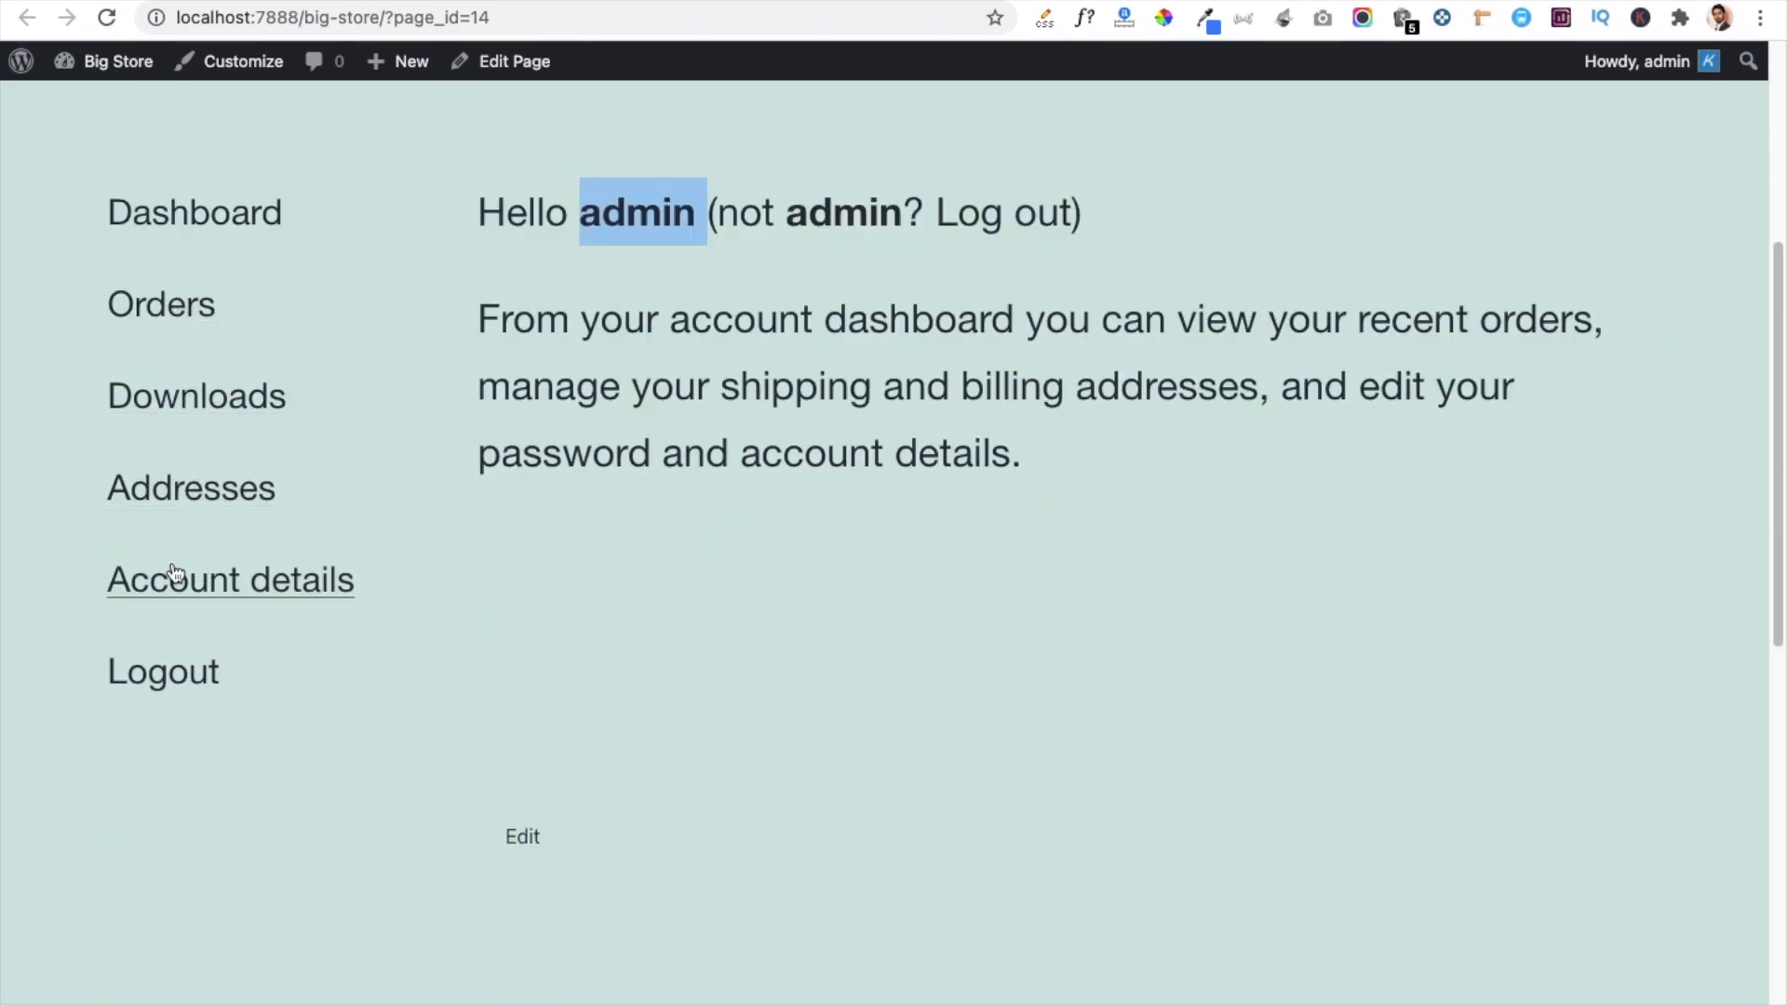
scroll(413, 456, up, 8)
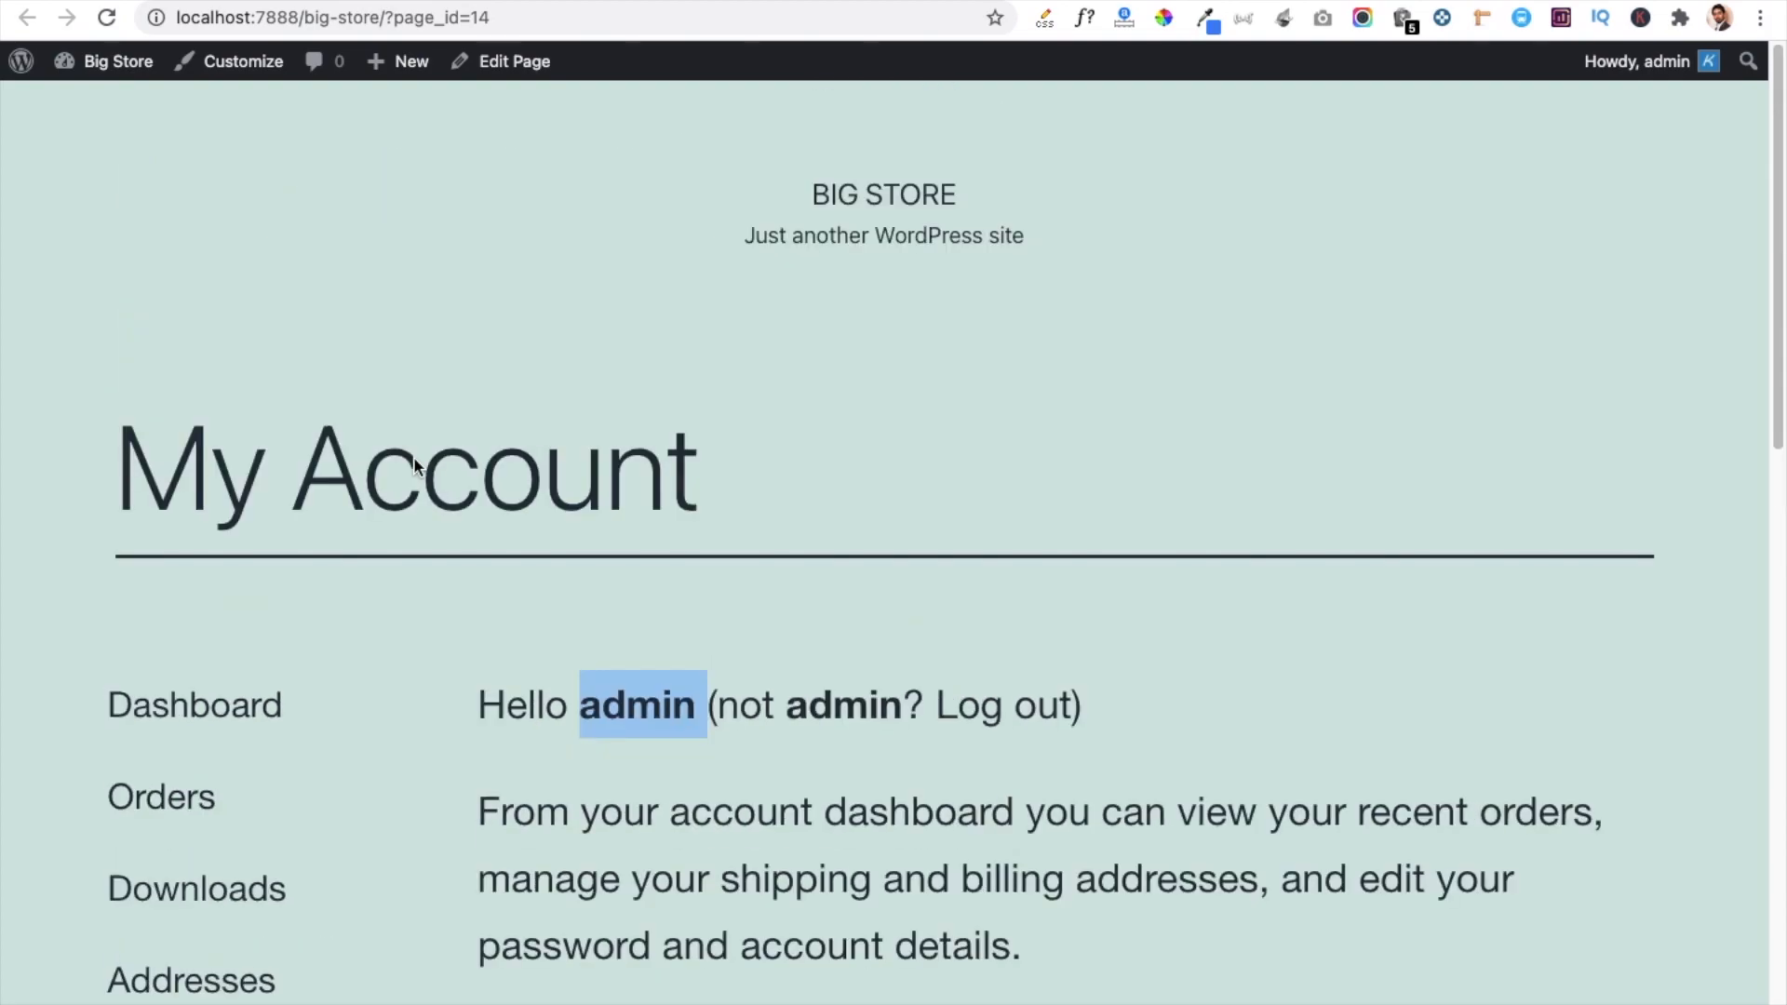
Step: Return to the pages list, create a page titled "Shop" with an empty body, and publish it
click(169, 0)
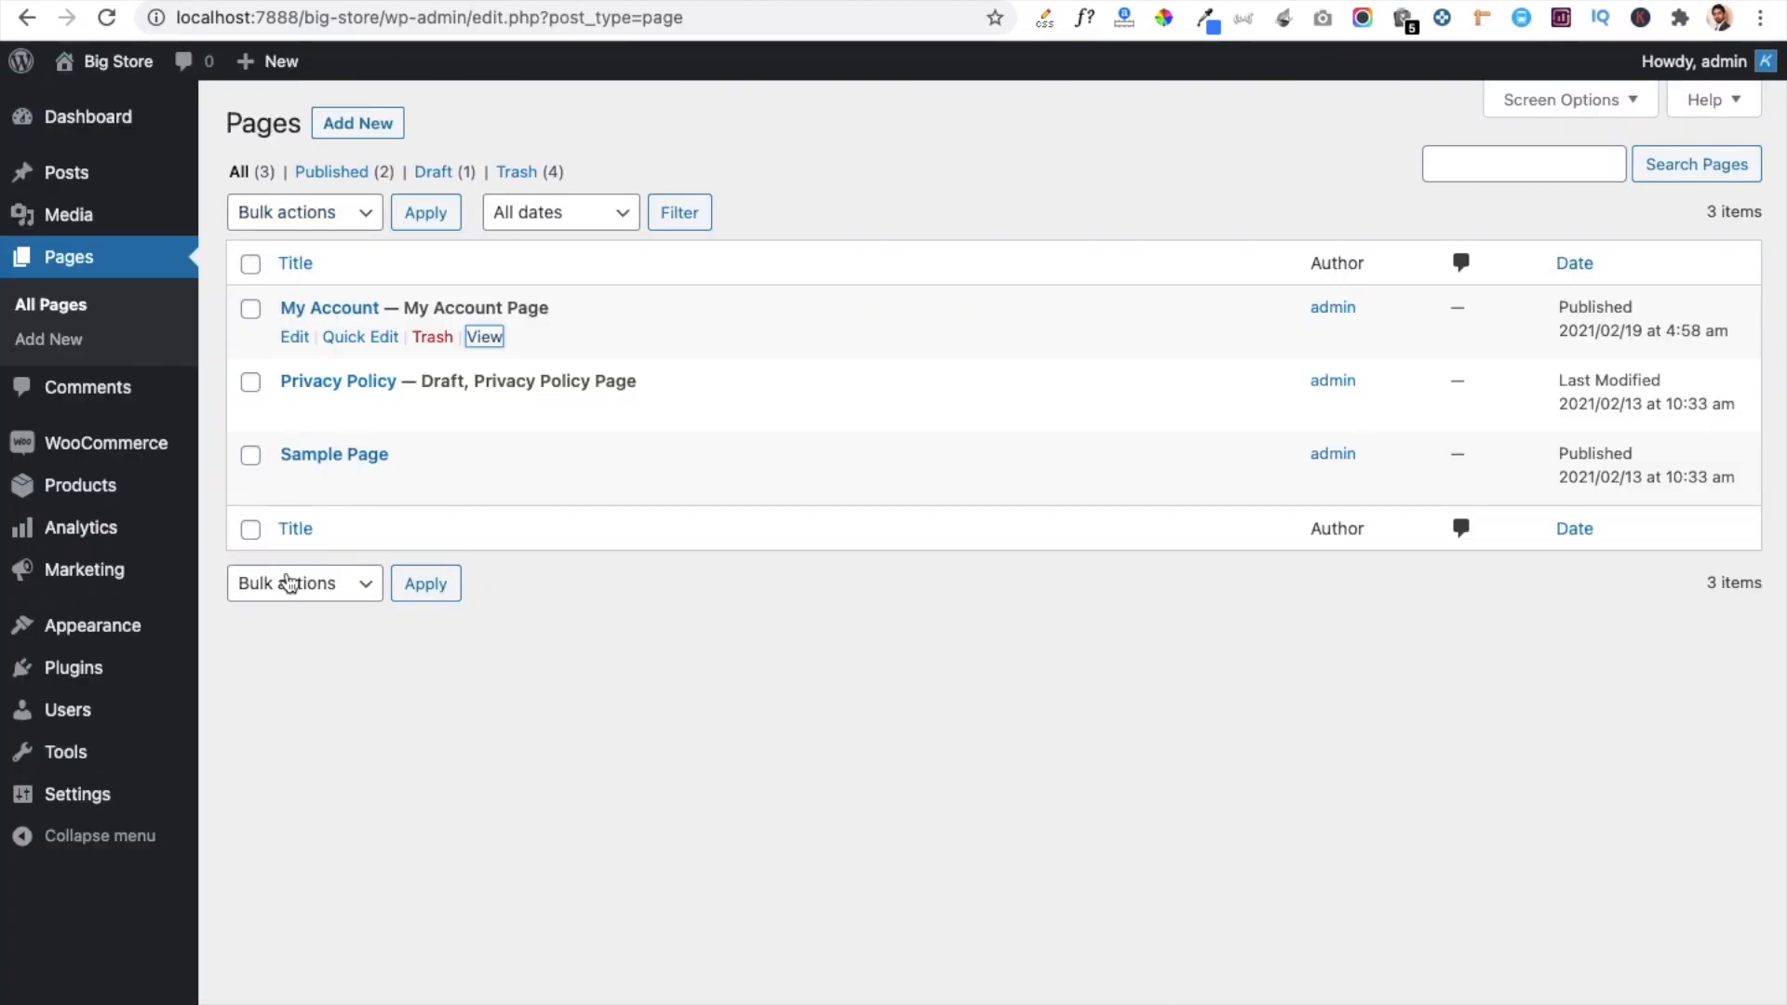
click(347, 134)
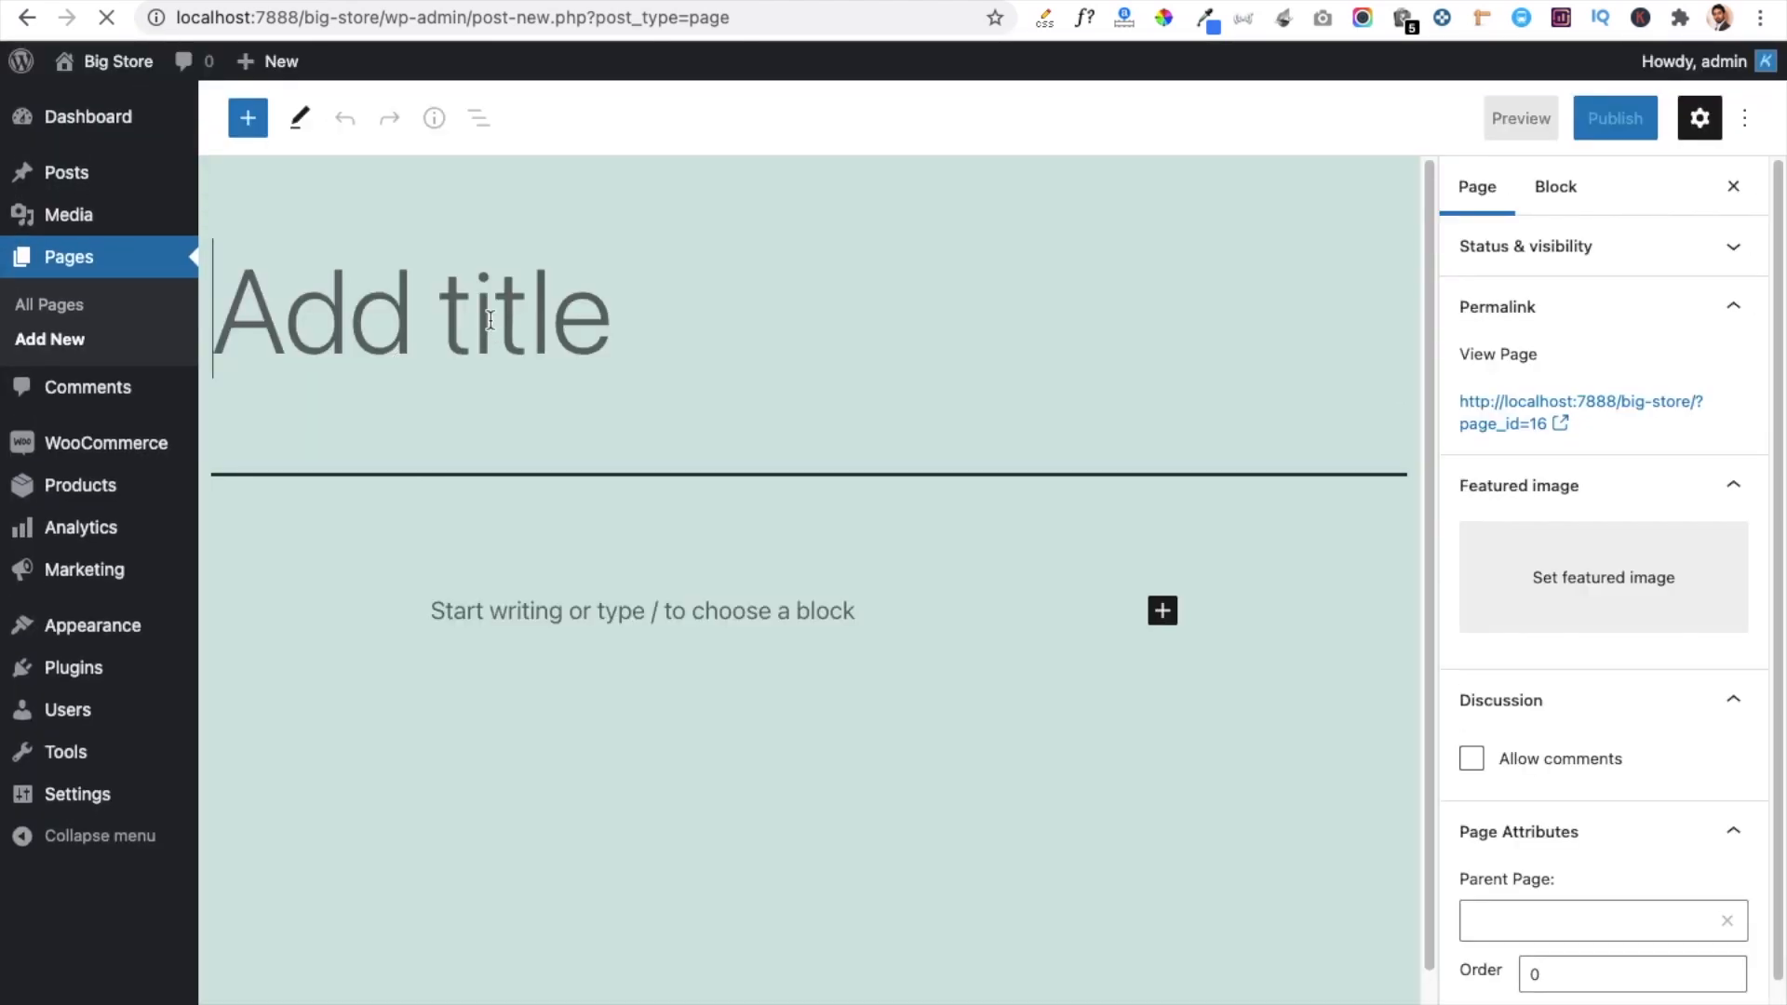
text(Shop)
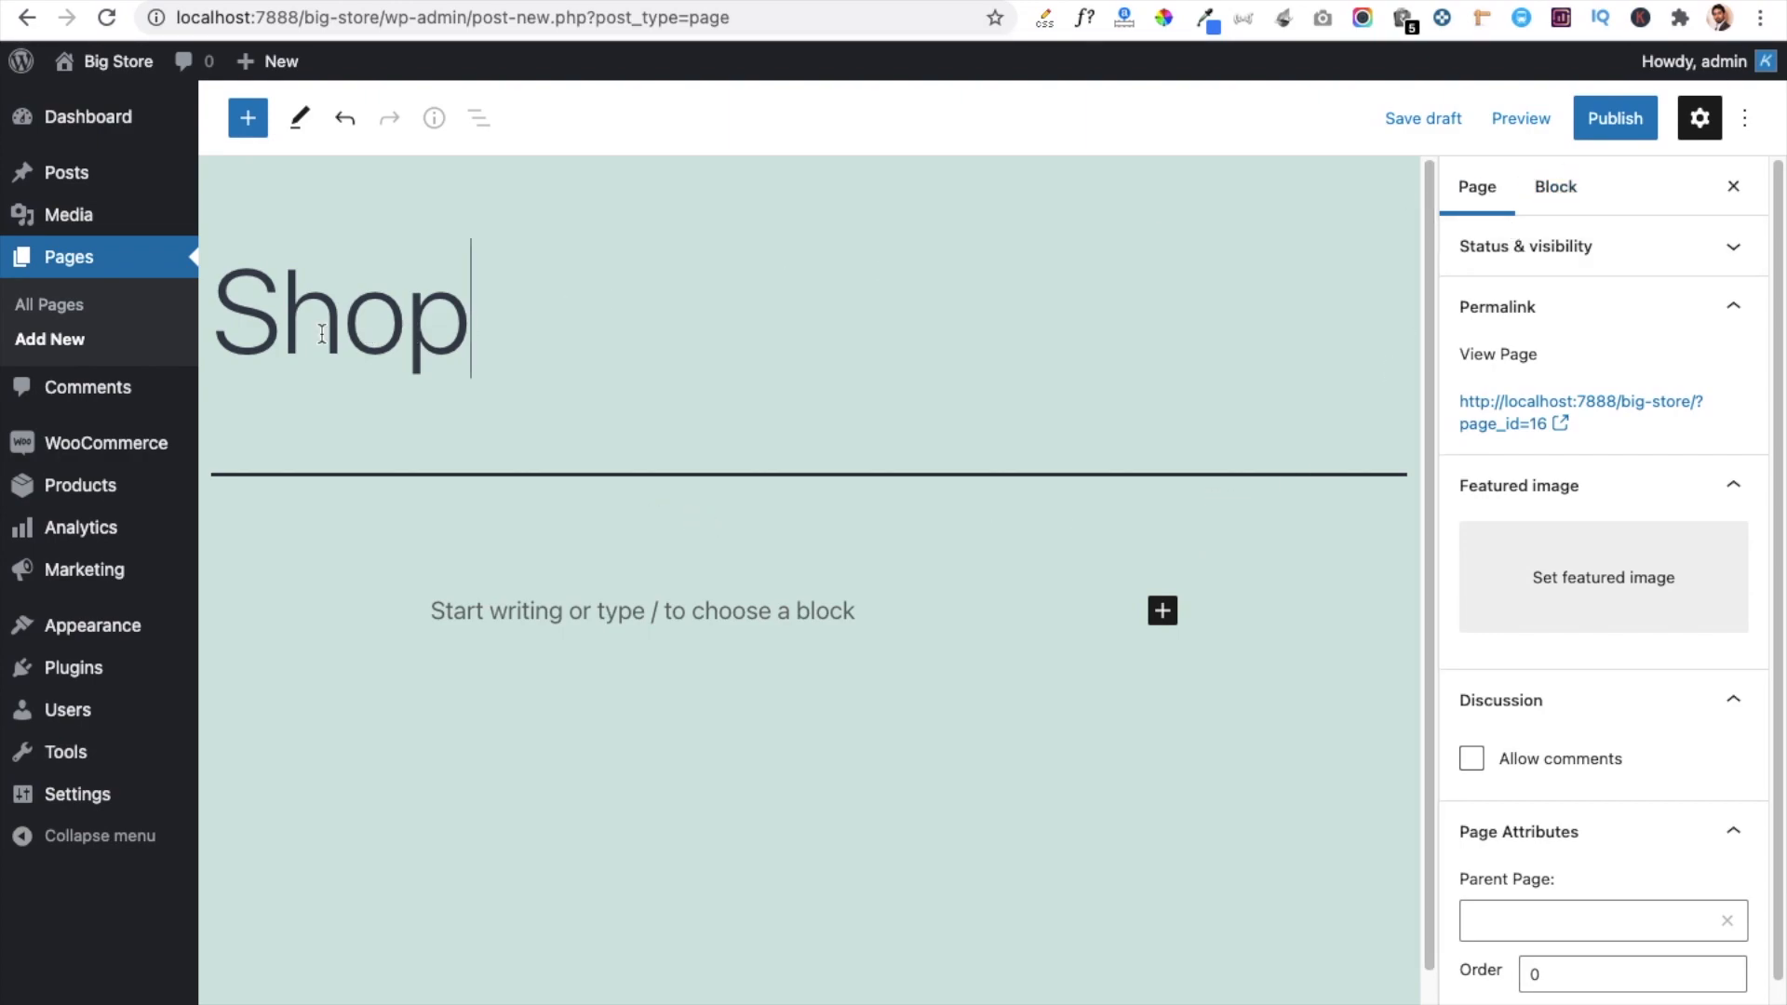
click(564, 618)
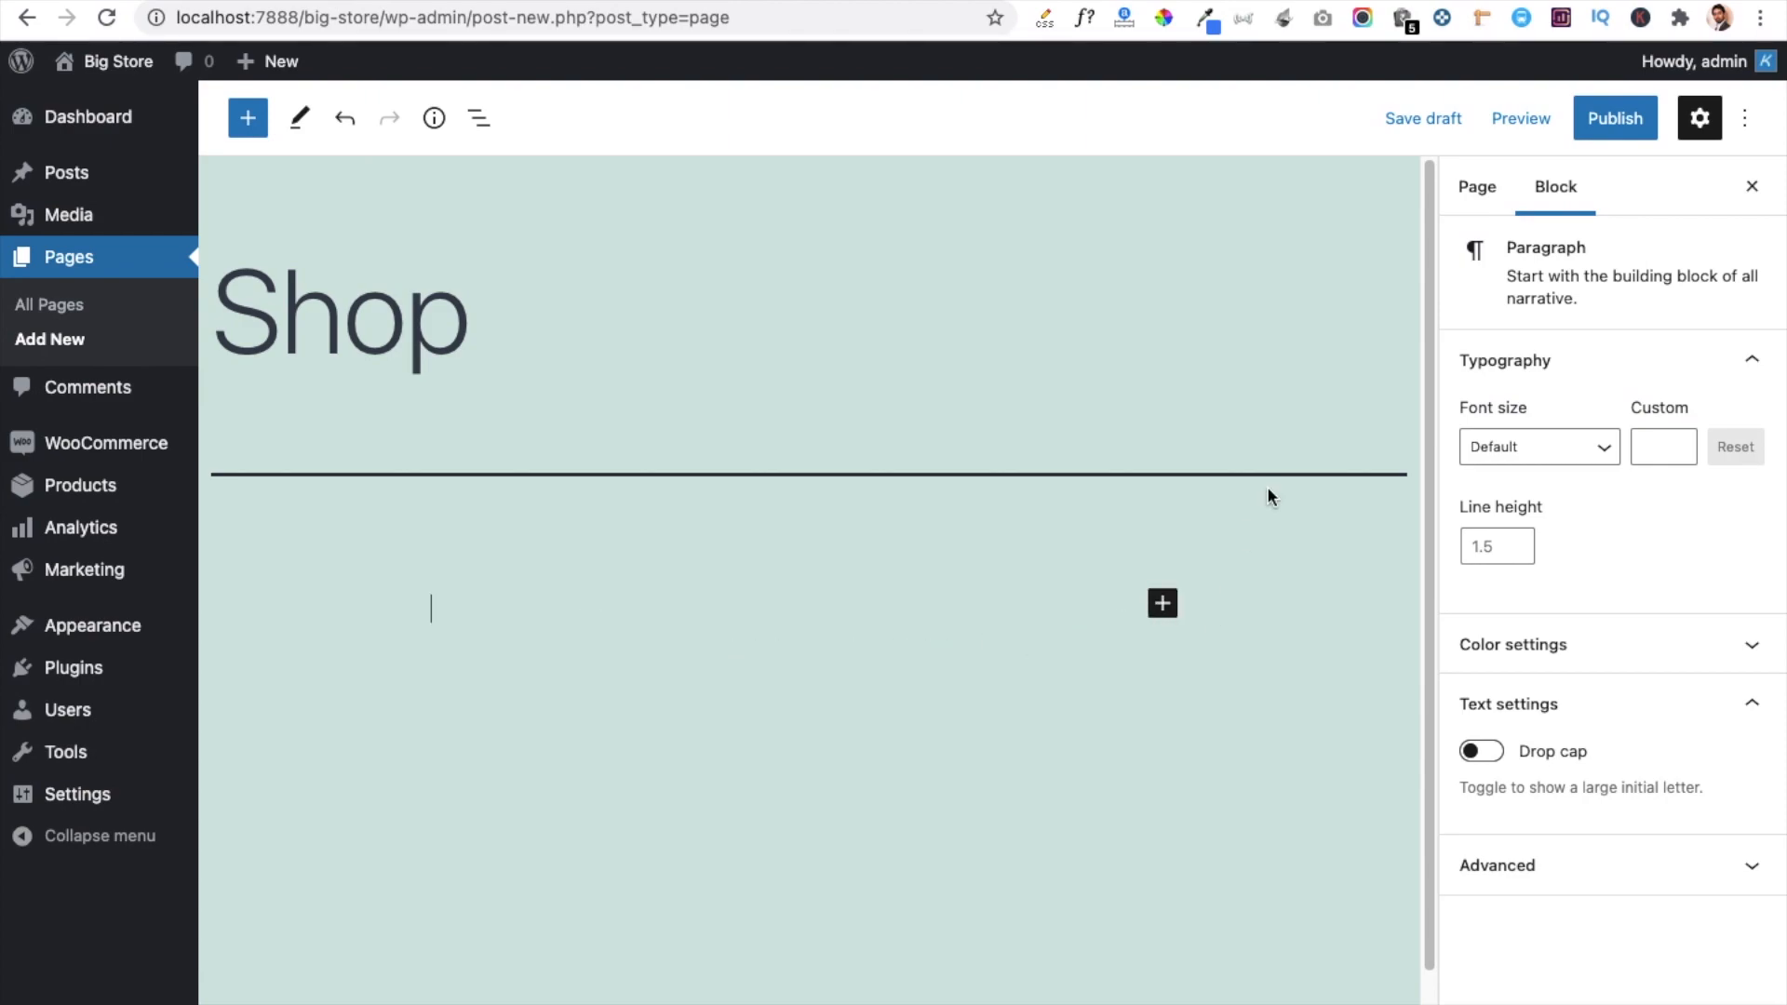
click(1609, 136)
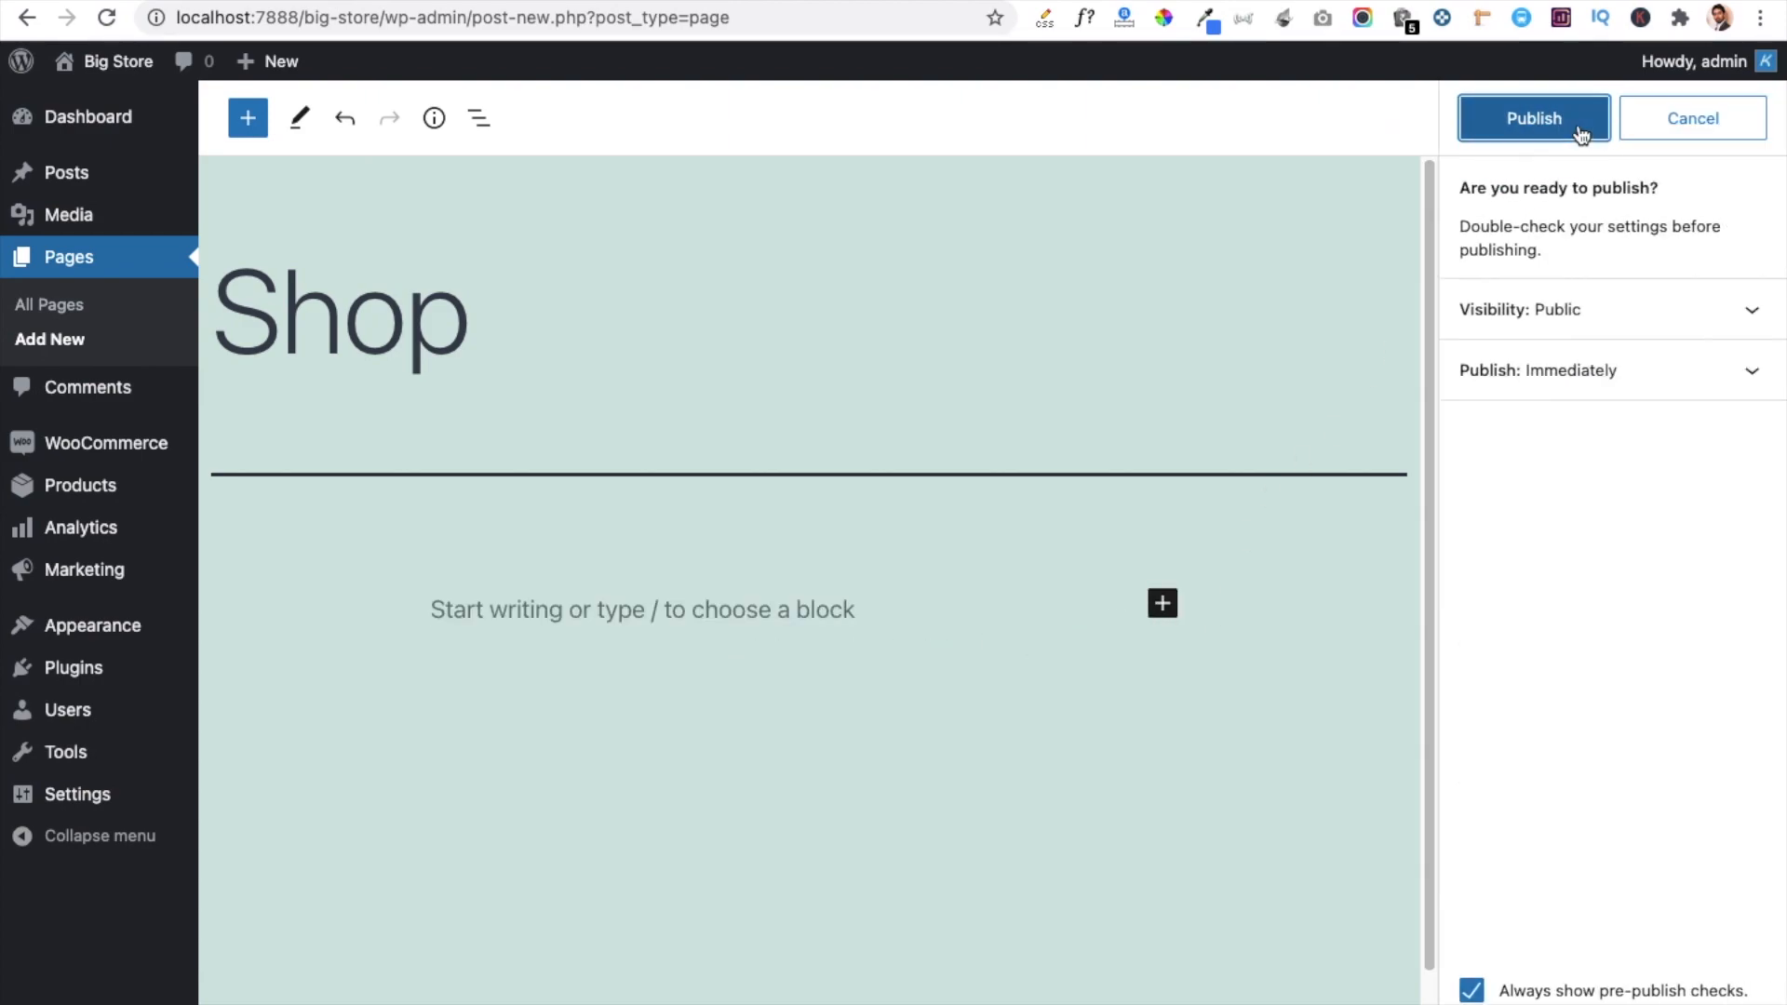
click(1545, 138)
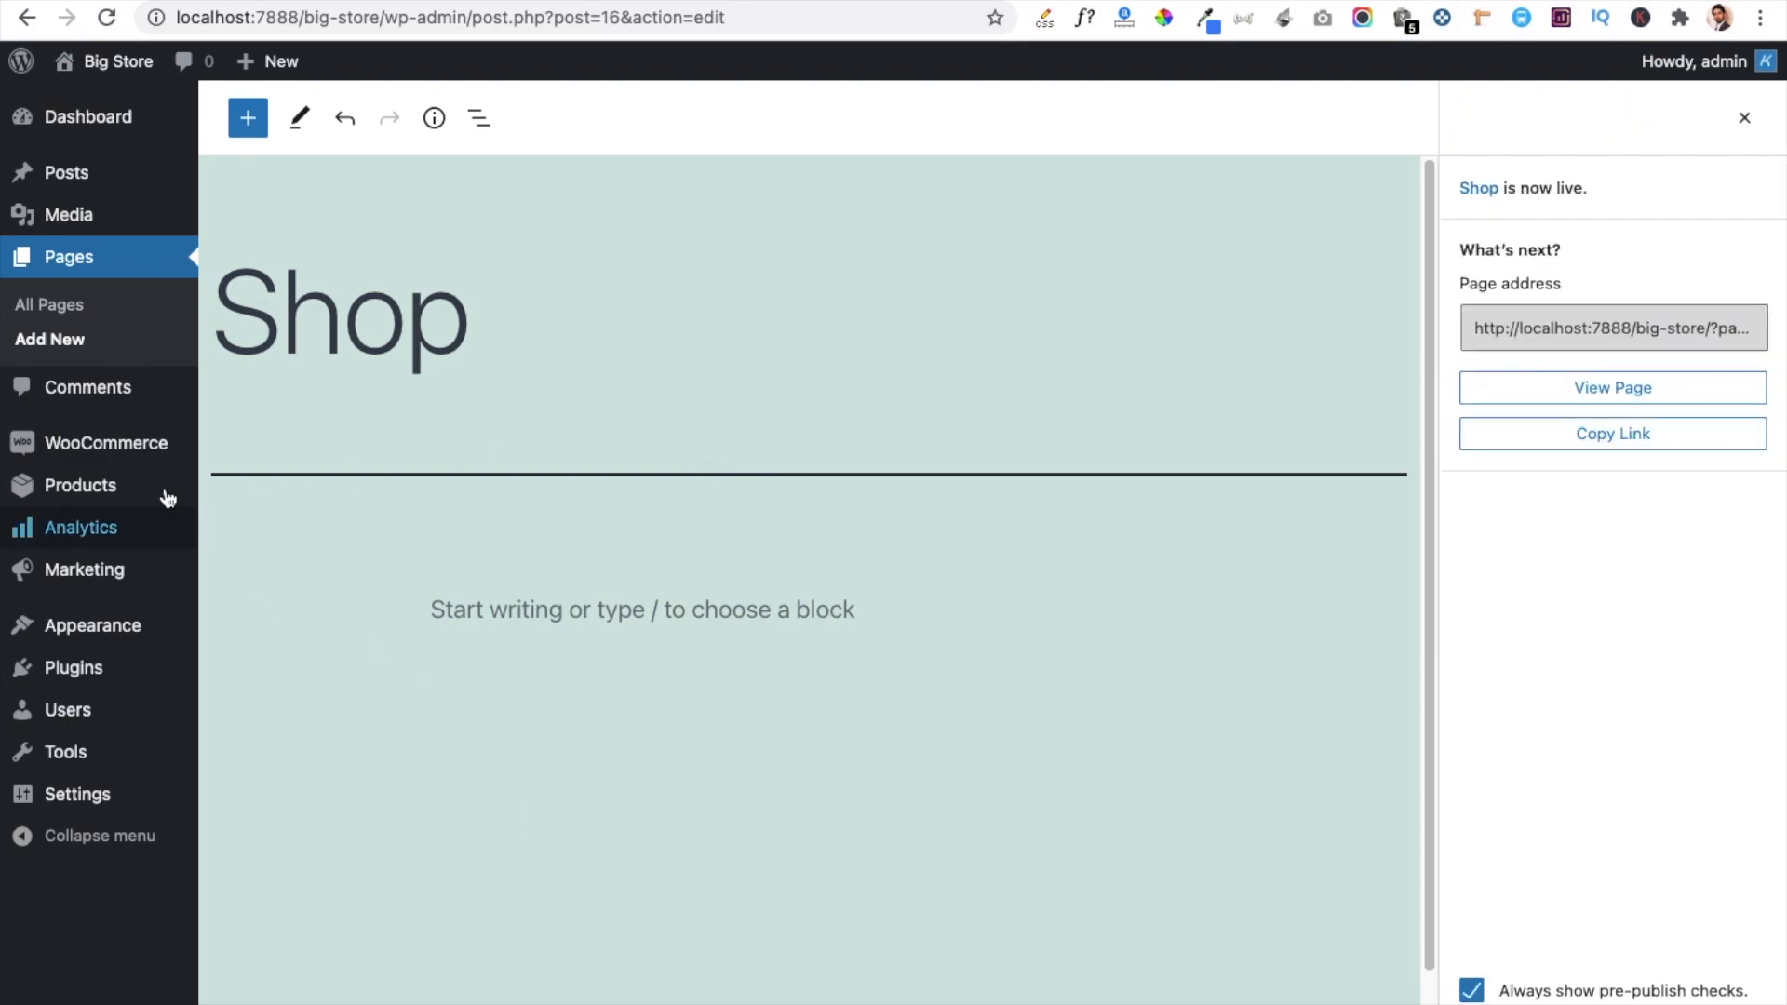
Step: Assign the Shop page as the Shop page in WooCommerce's product settings and save the changes
mouse_move(123, 463)
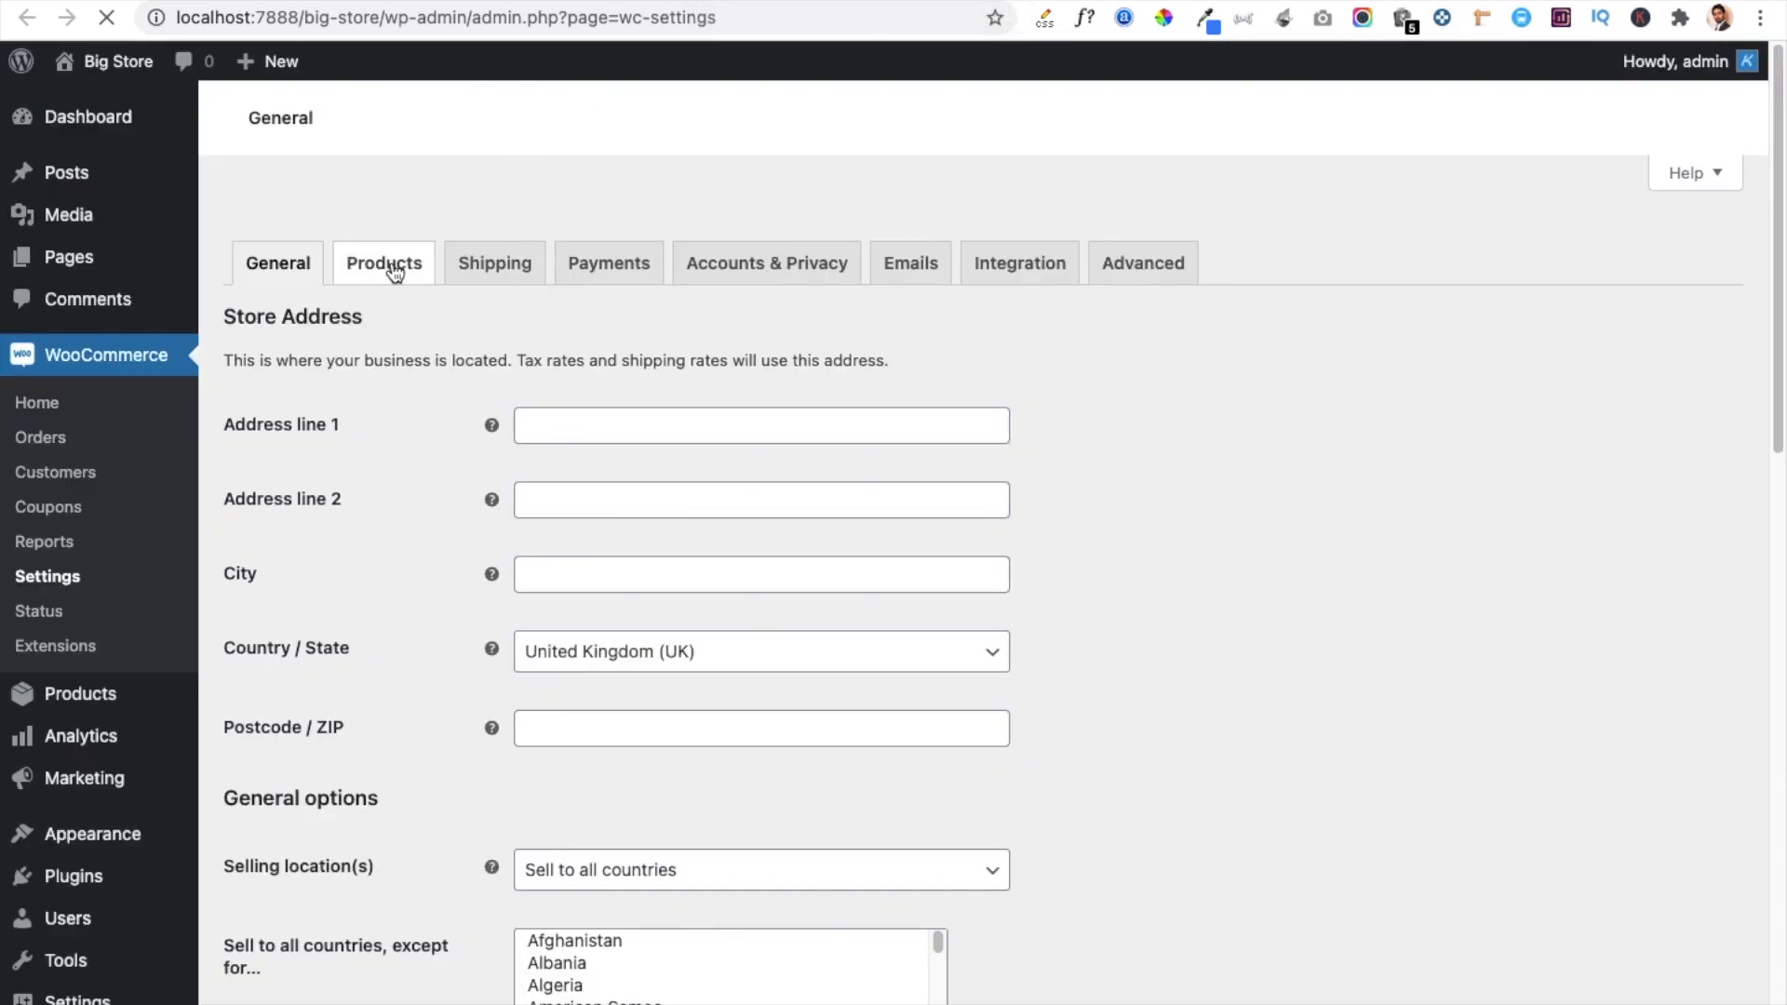
click(370, 294)
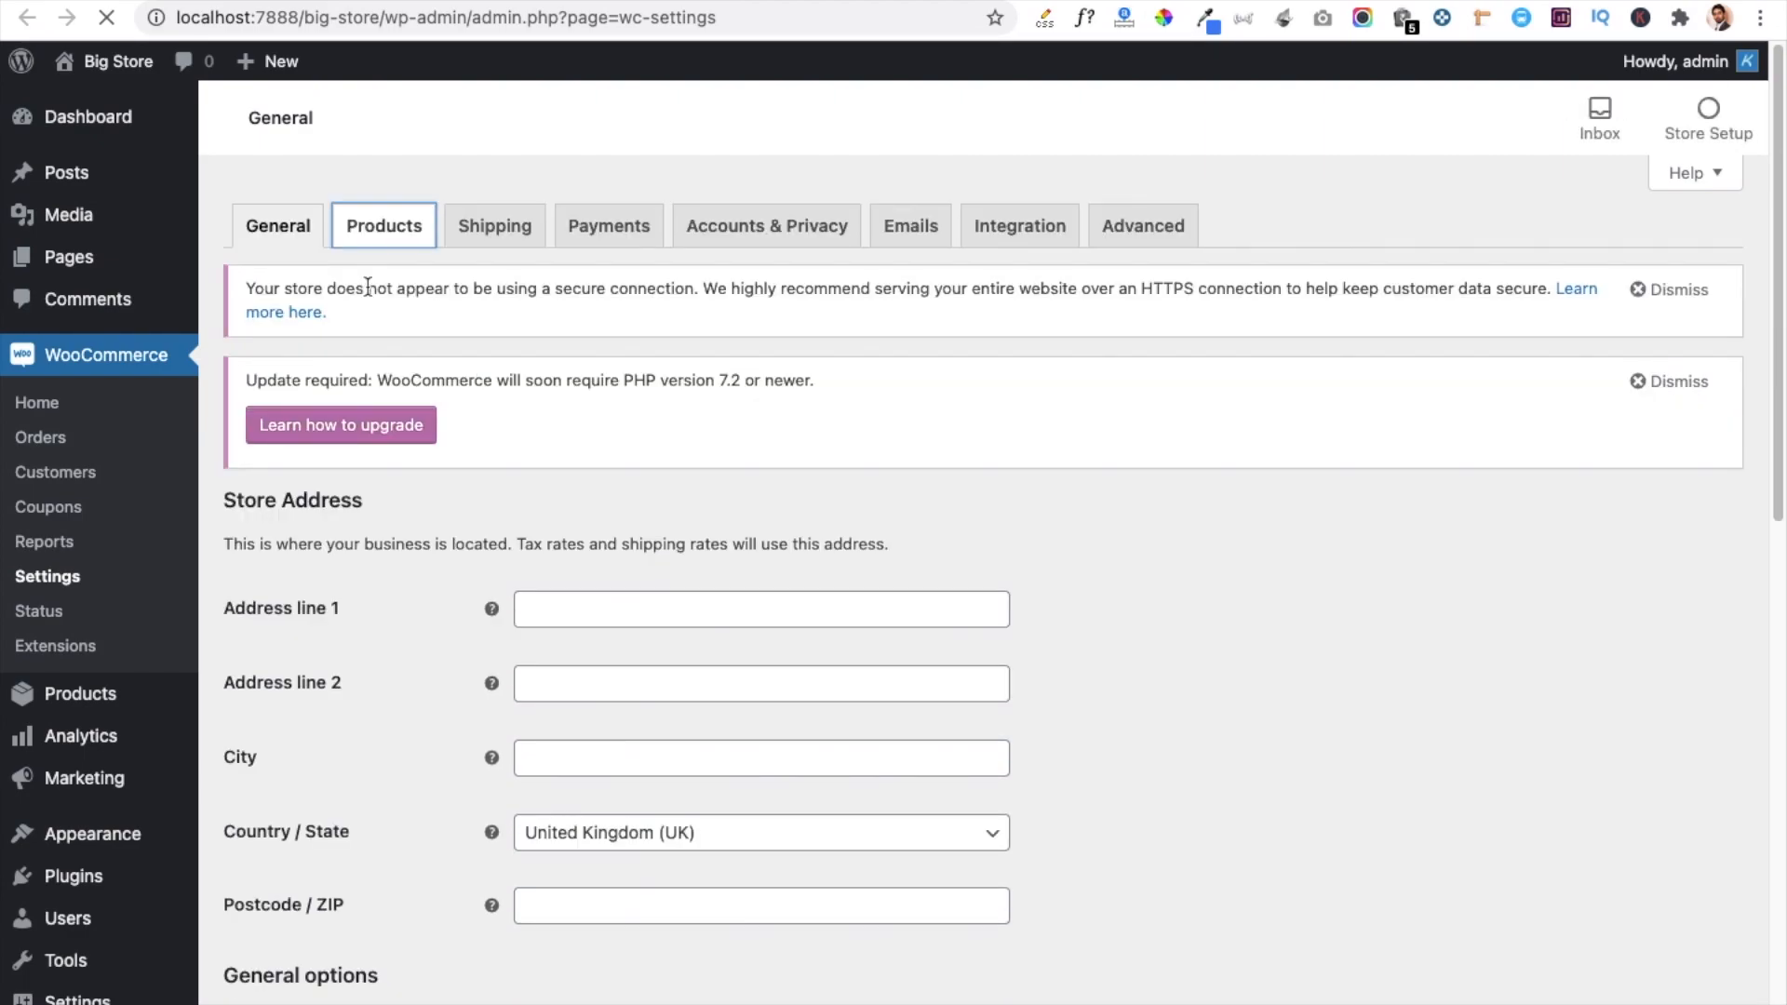
click(382, 236)
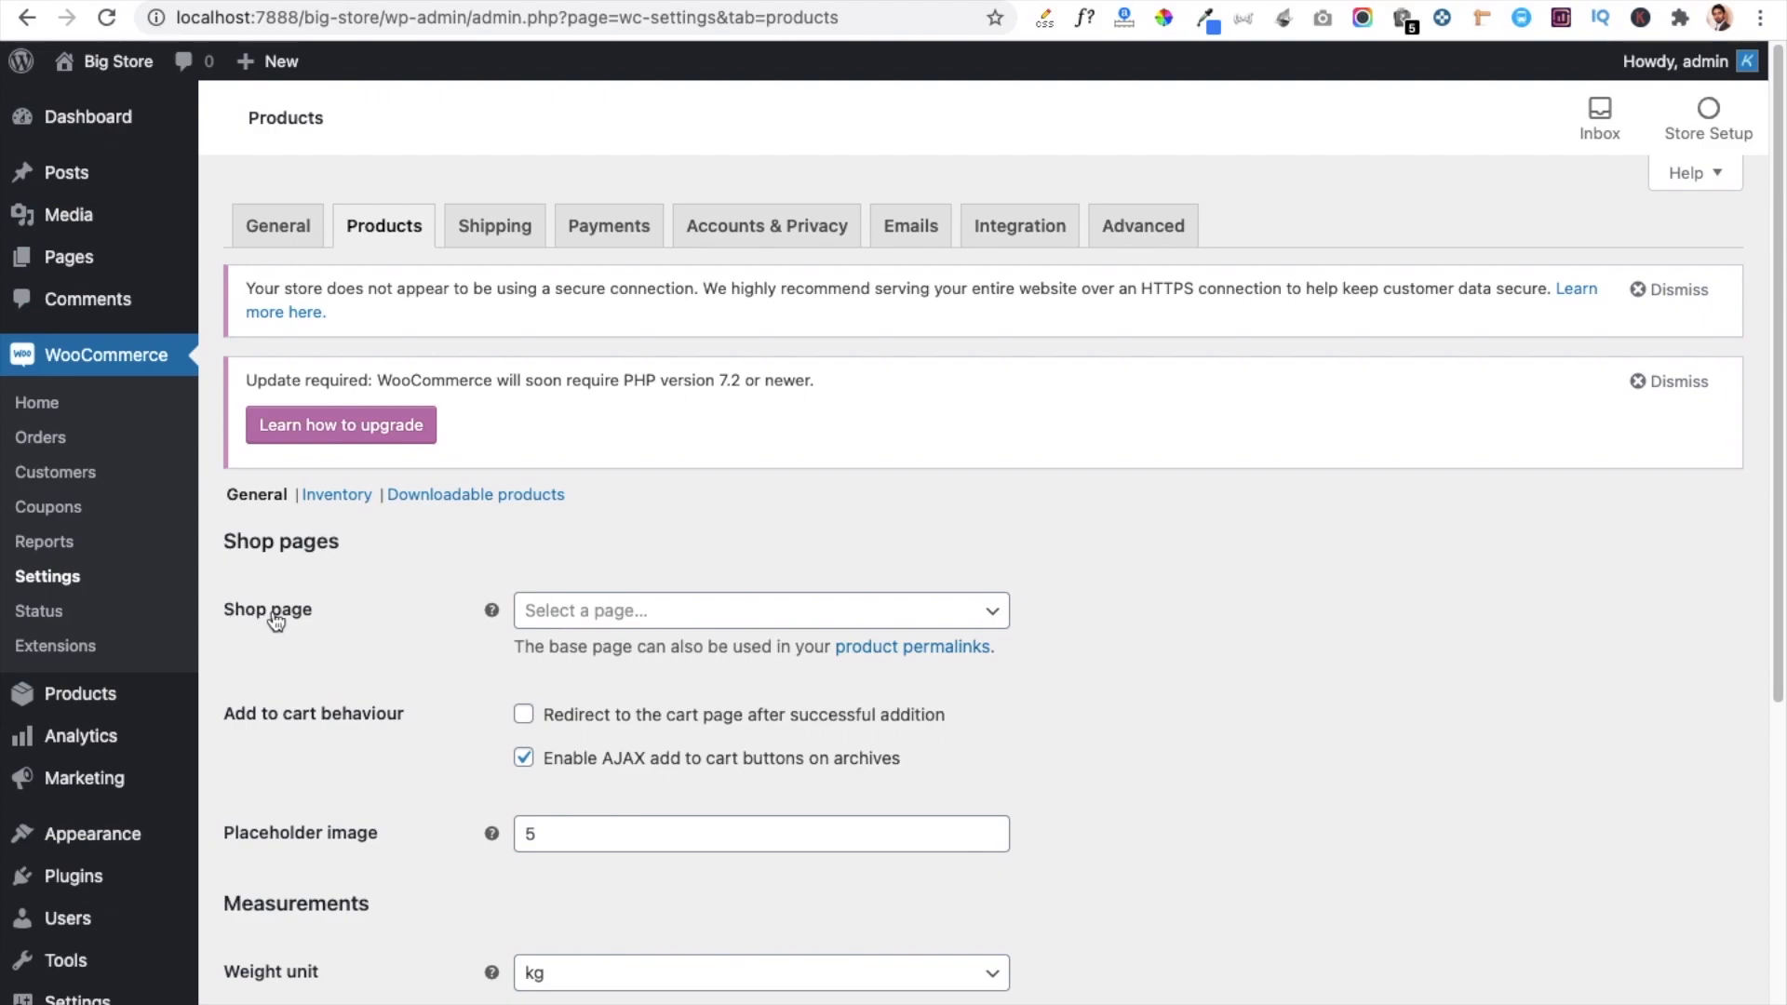
click(992, 615)
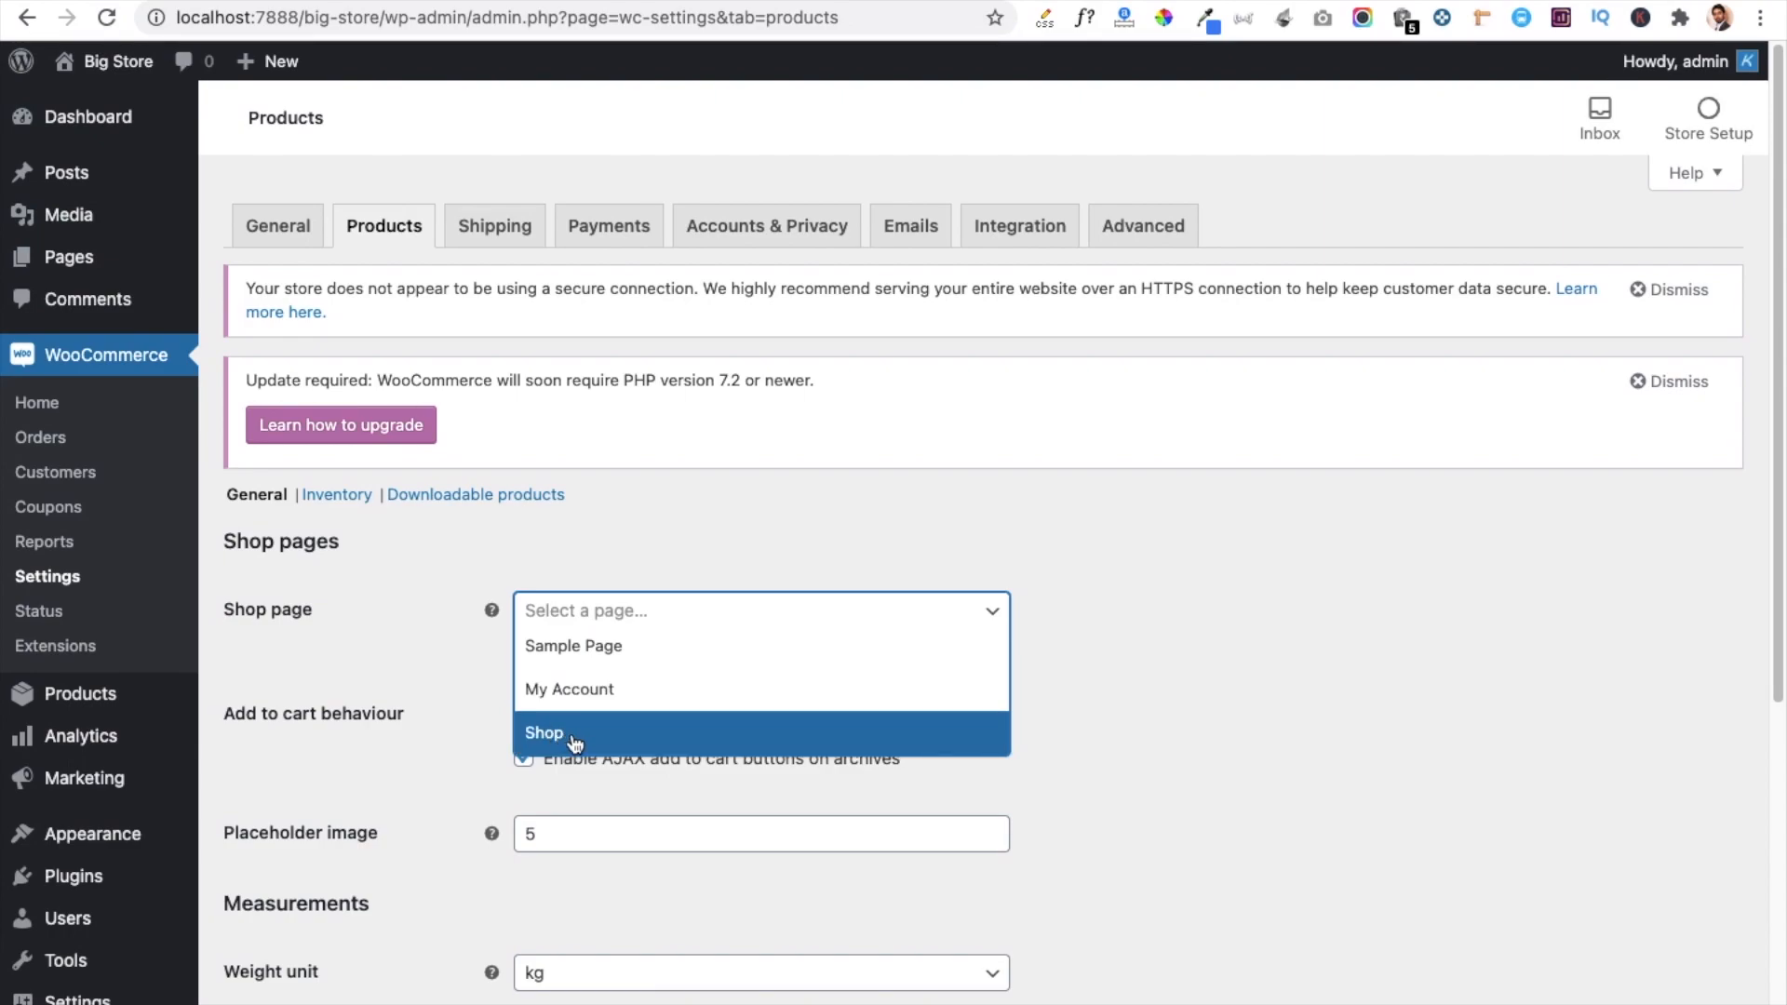
click(547, 733)
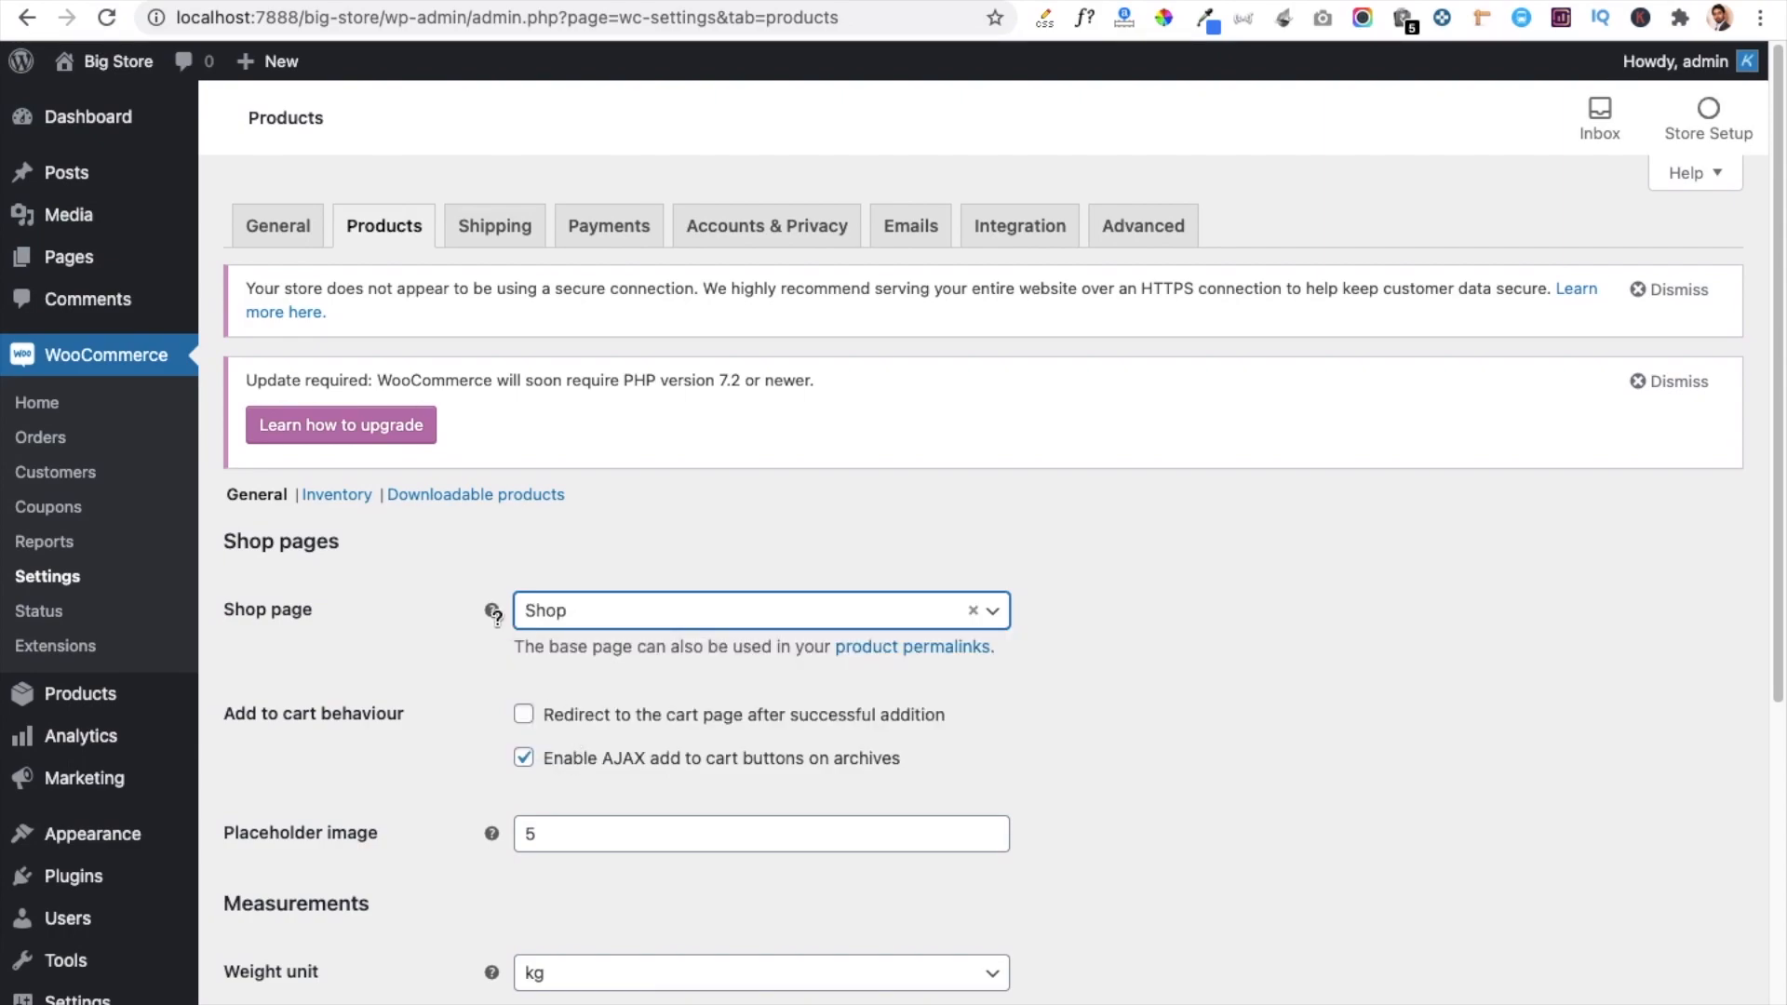
scroll(443, 661, down, 1)
scroll(444, 658, down, 5)
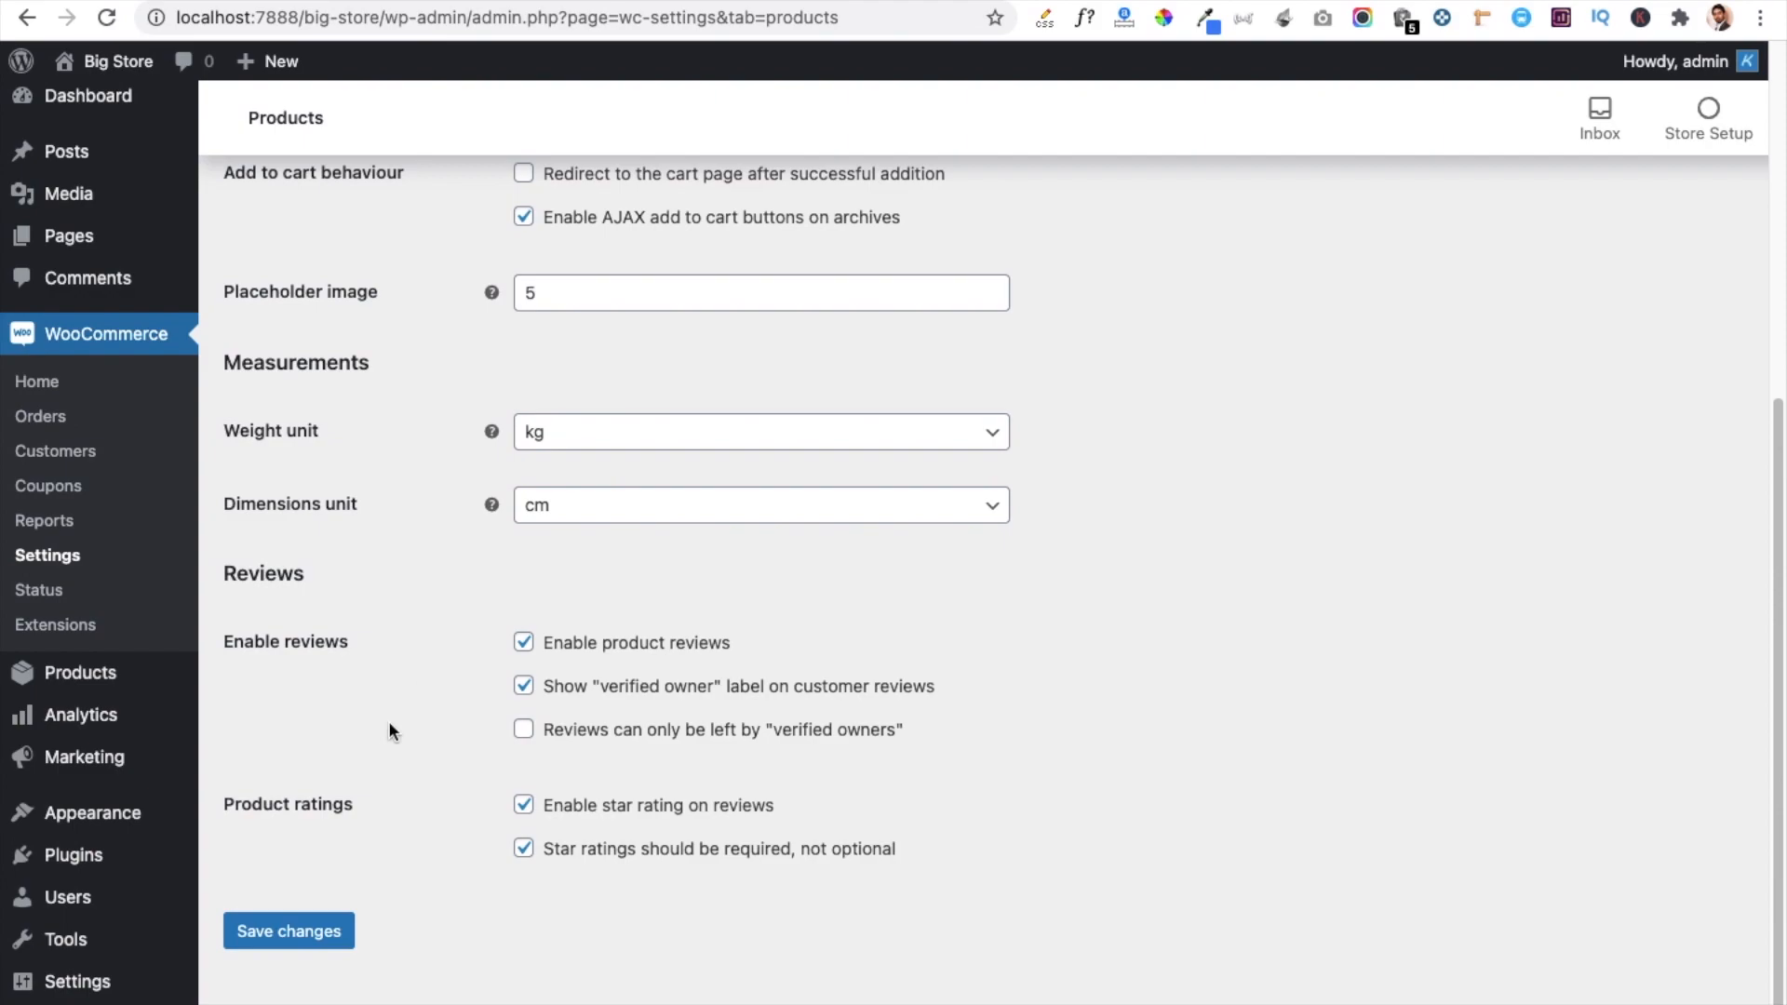
click(277, 934)
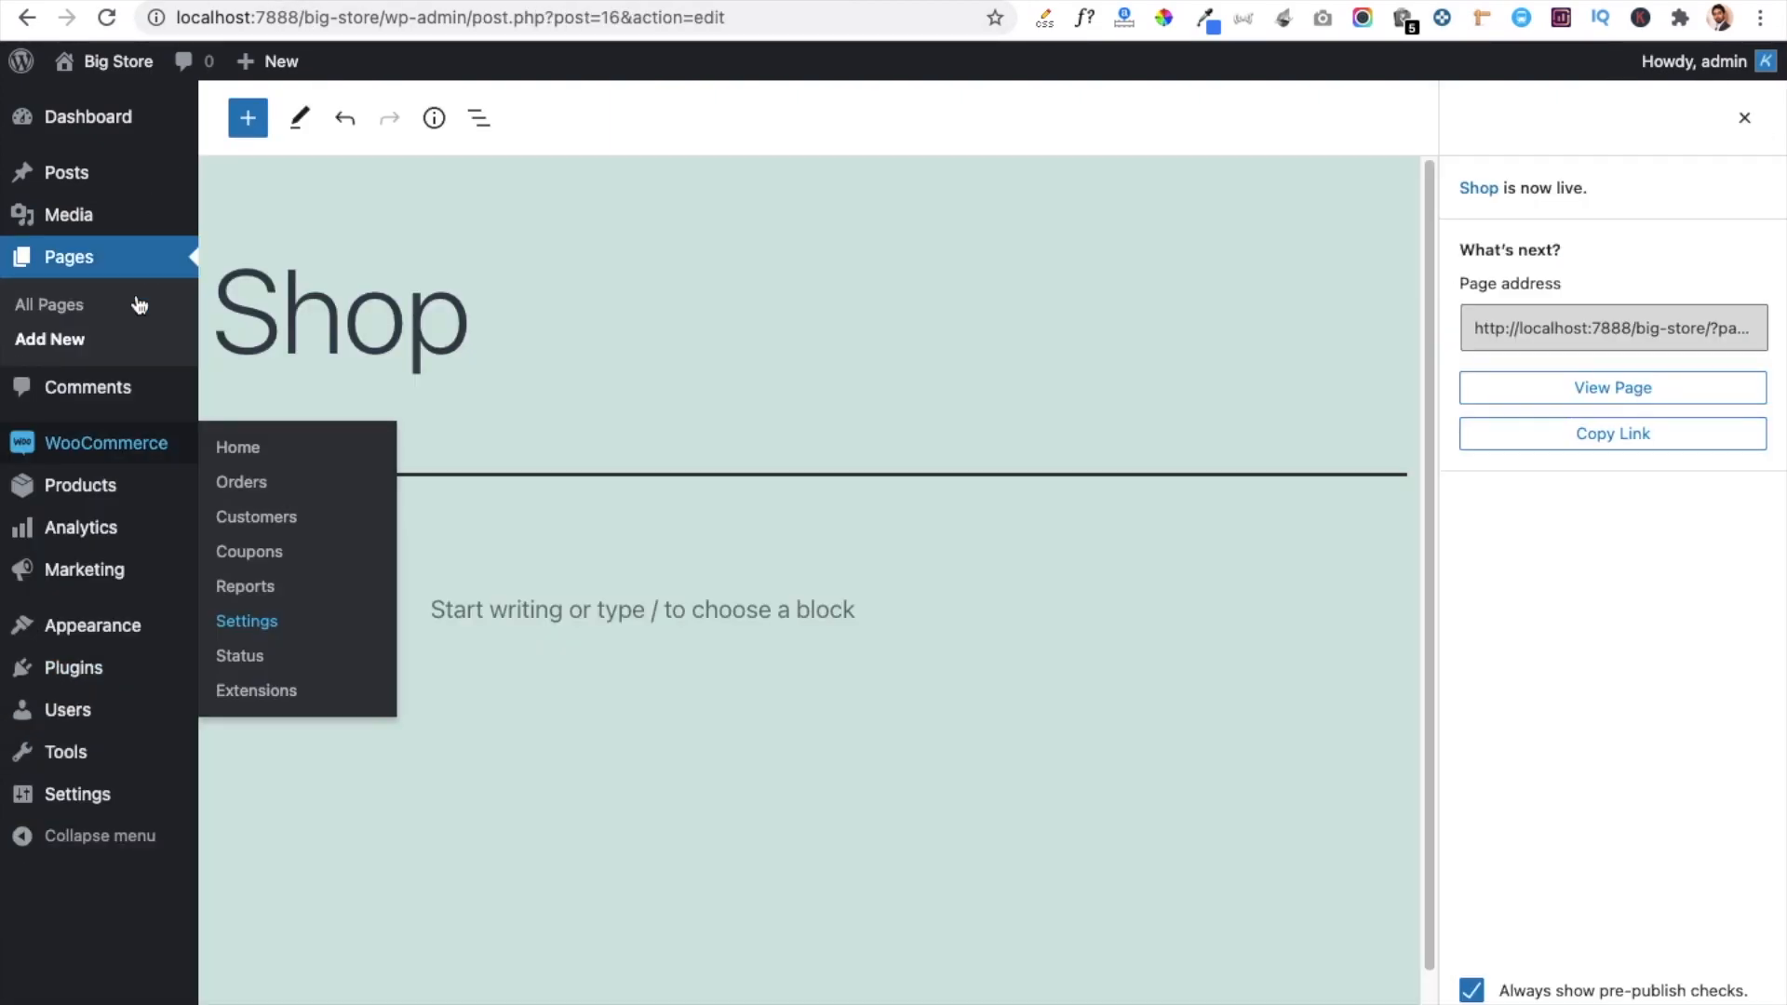
Step: Create a page titled "Cart" containing the [woocommerce_cart] shortcode copied from the WooCommerce Pages documentation, and publish it
click(67, 346)
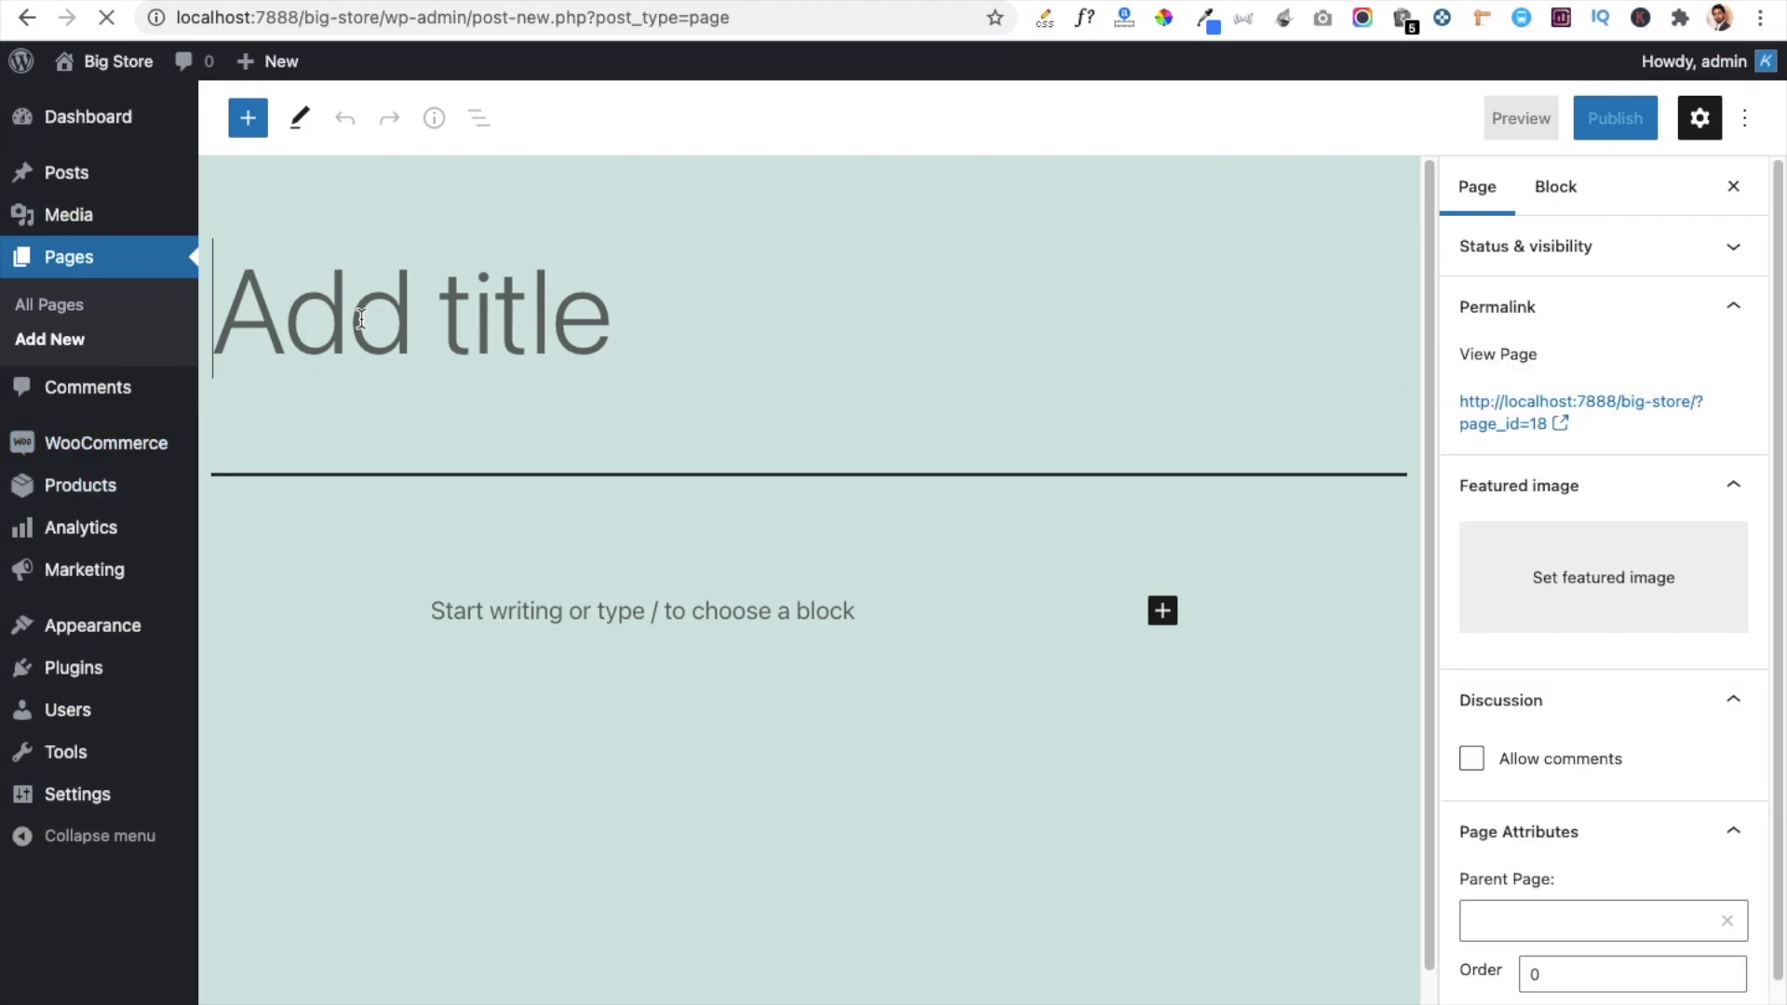
text(Cart)
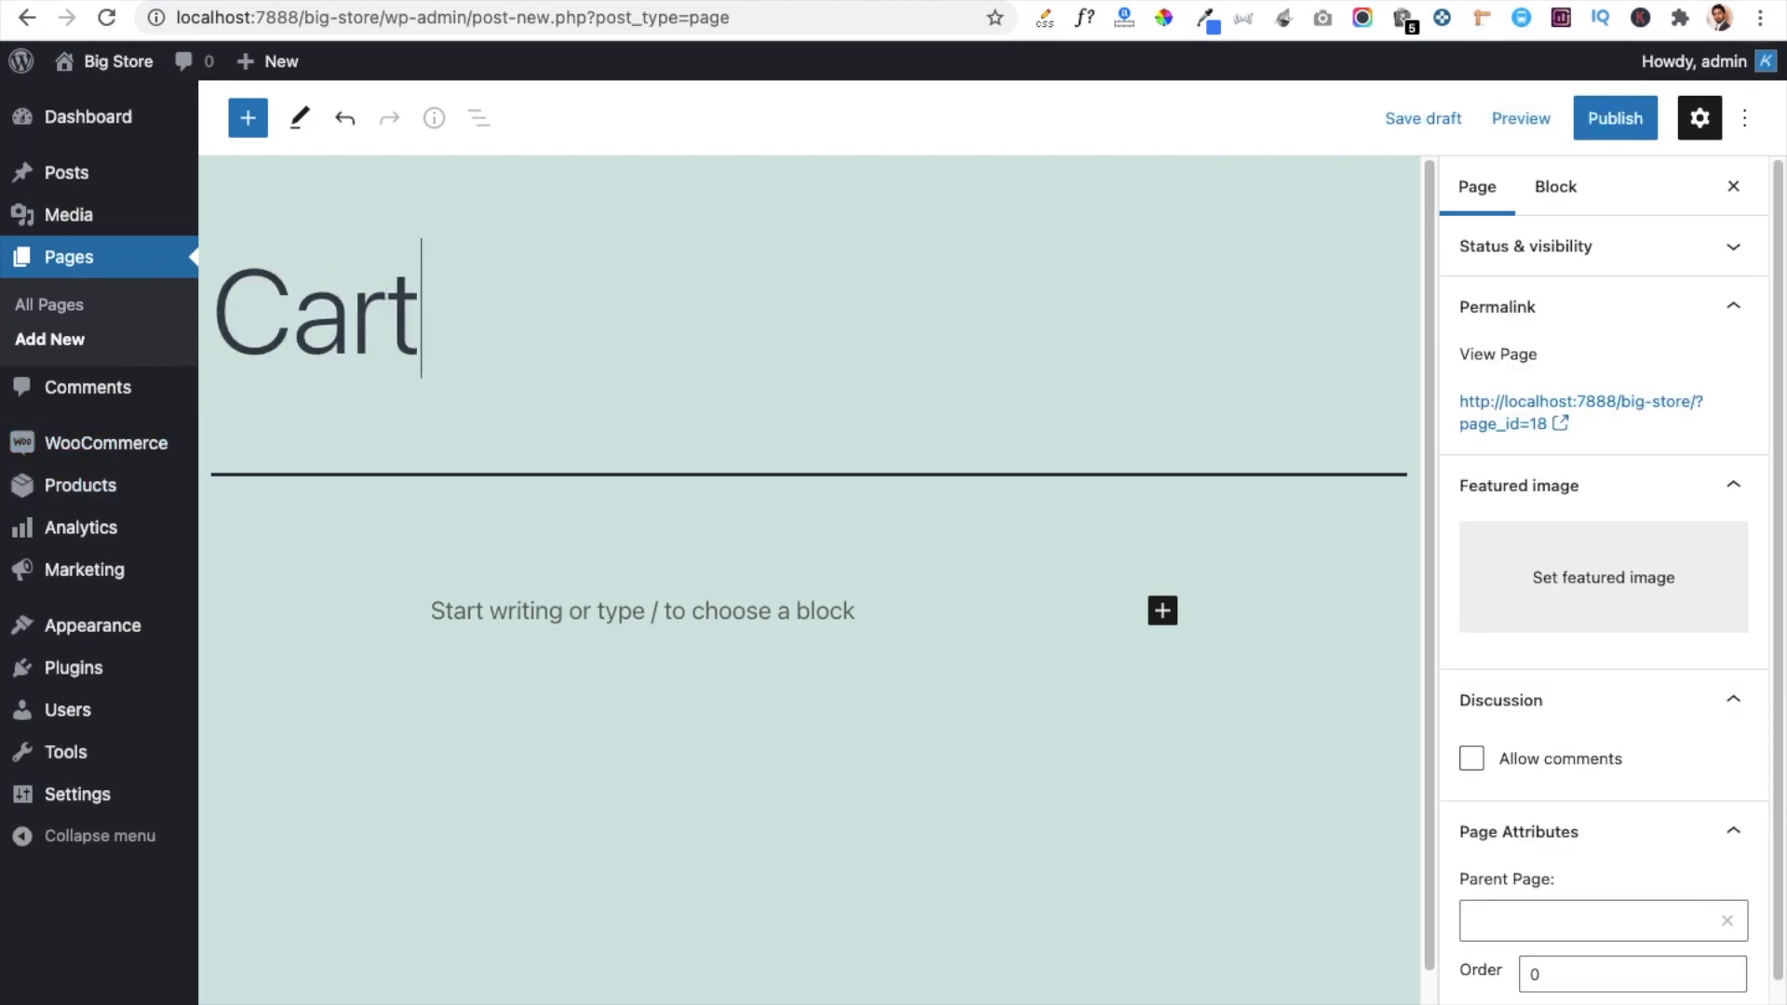
click(488, 617)
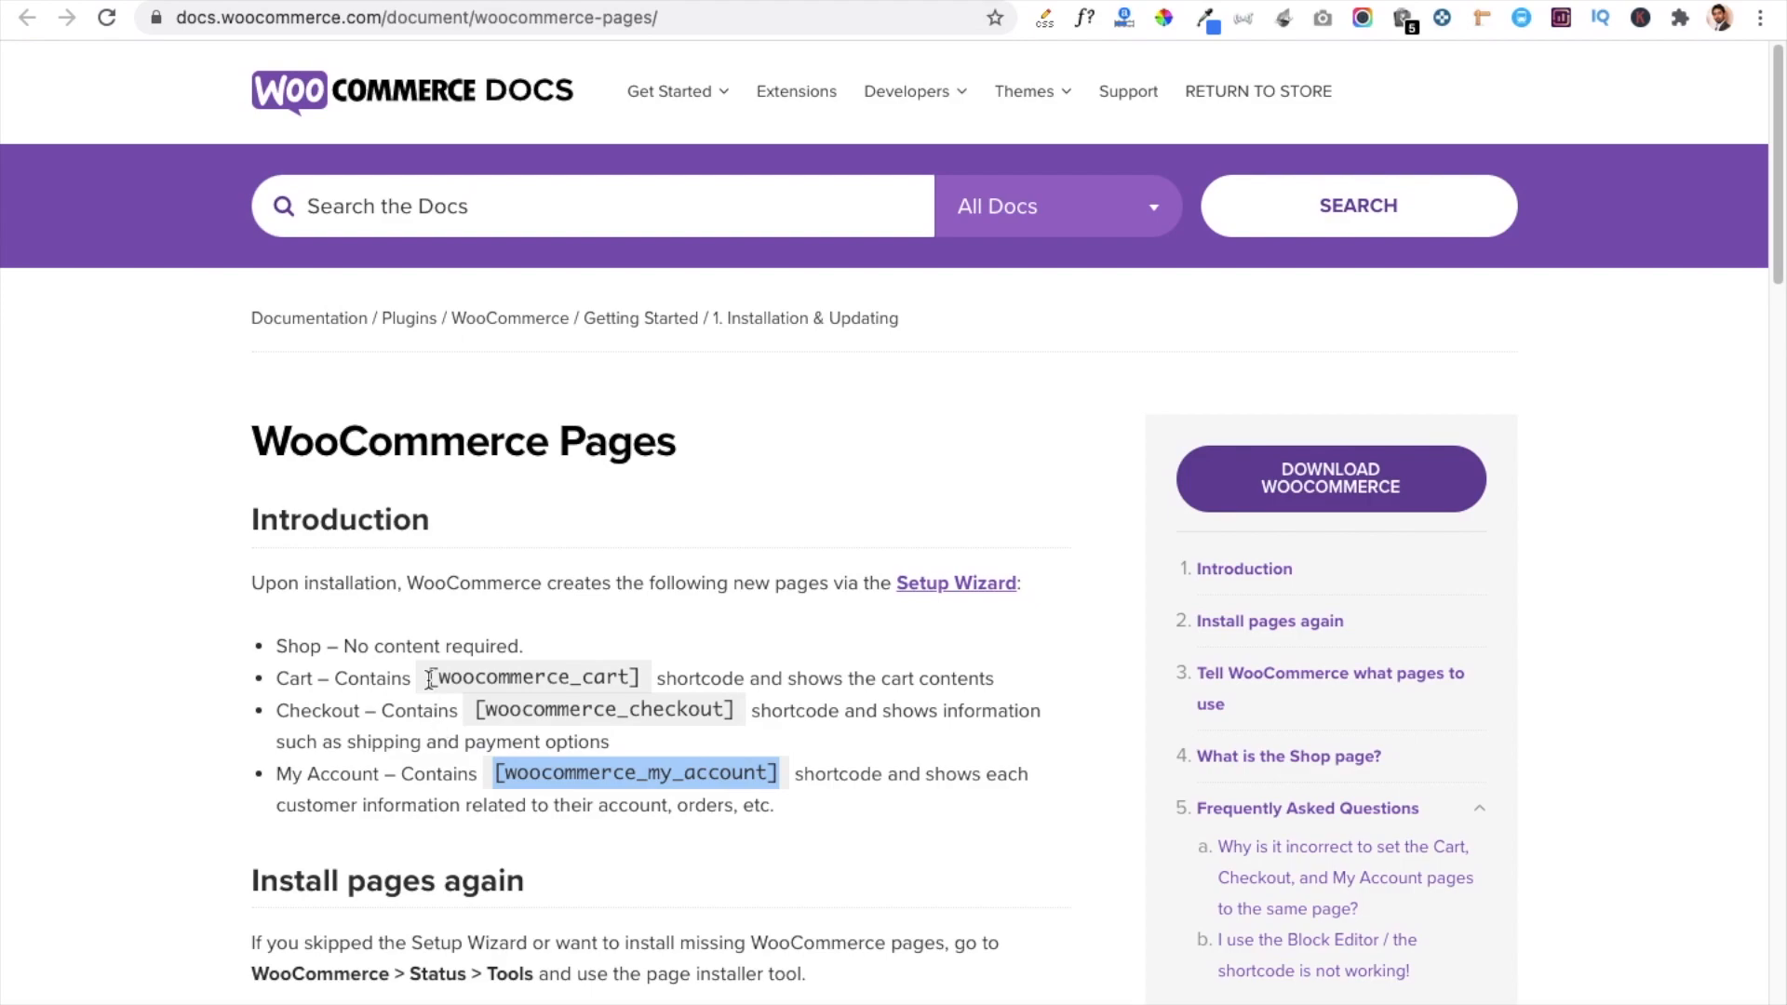
drag(429, 680, 649, 683)
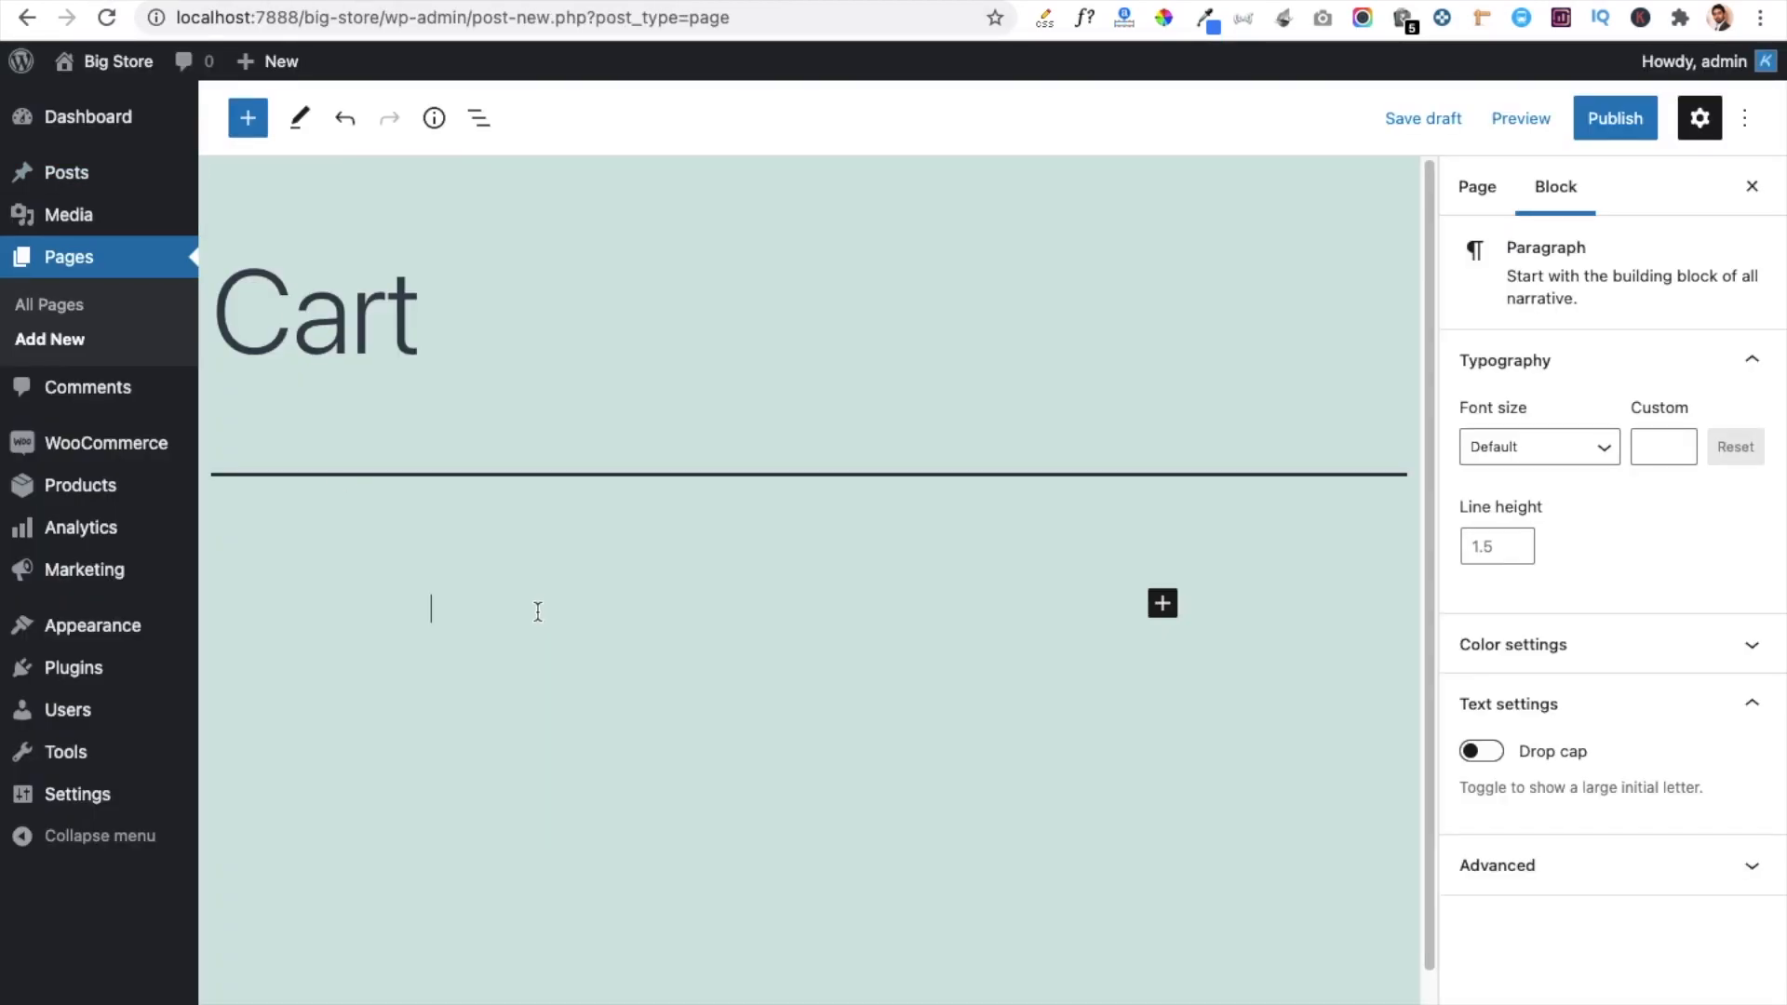
text([woocommerce_cart])
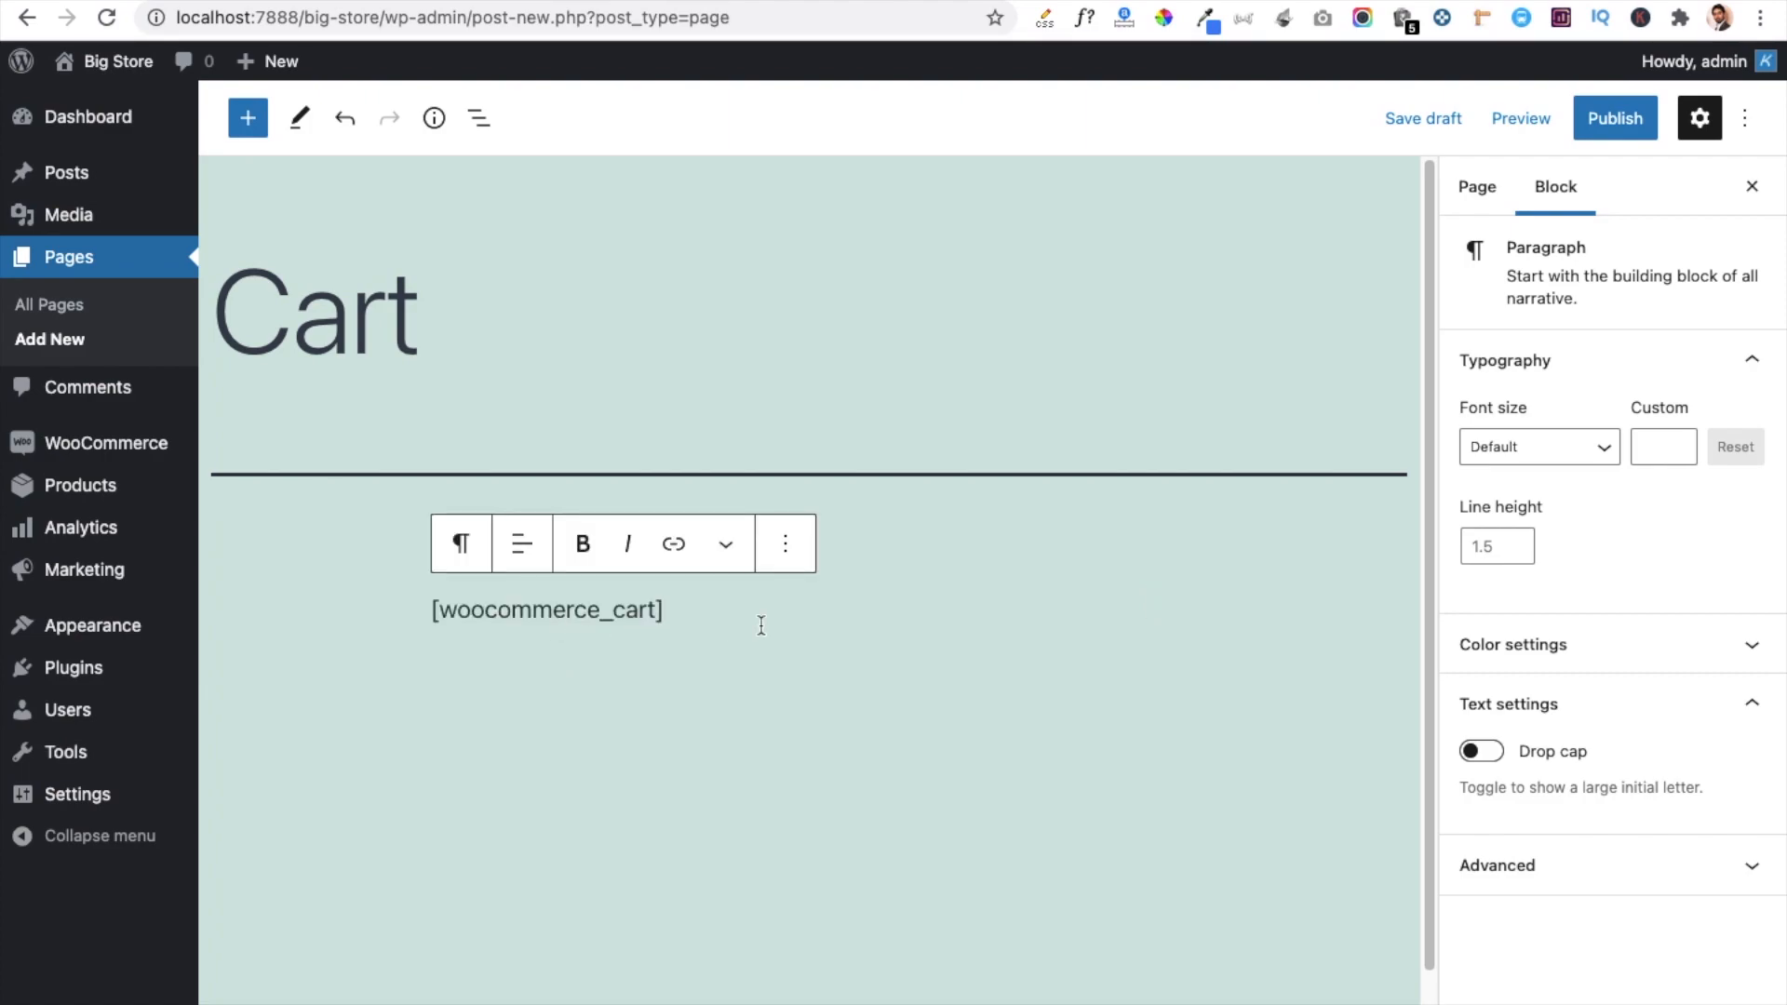
click(1614, 127)
click(1543, 125)
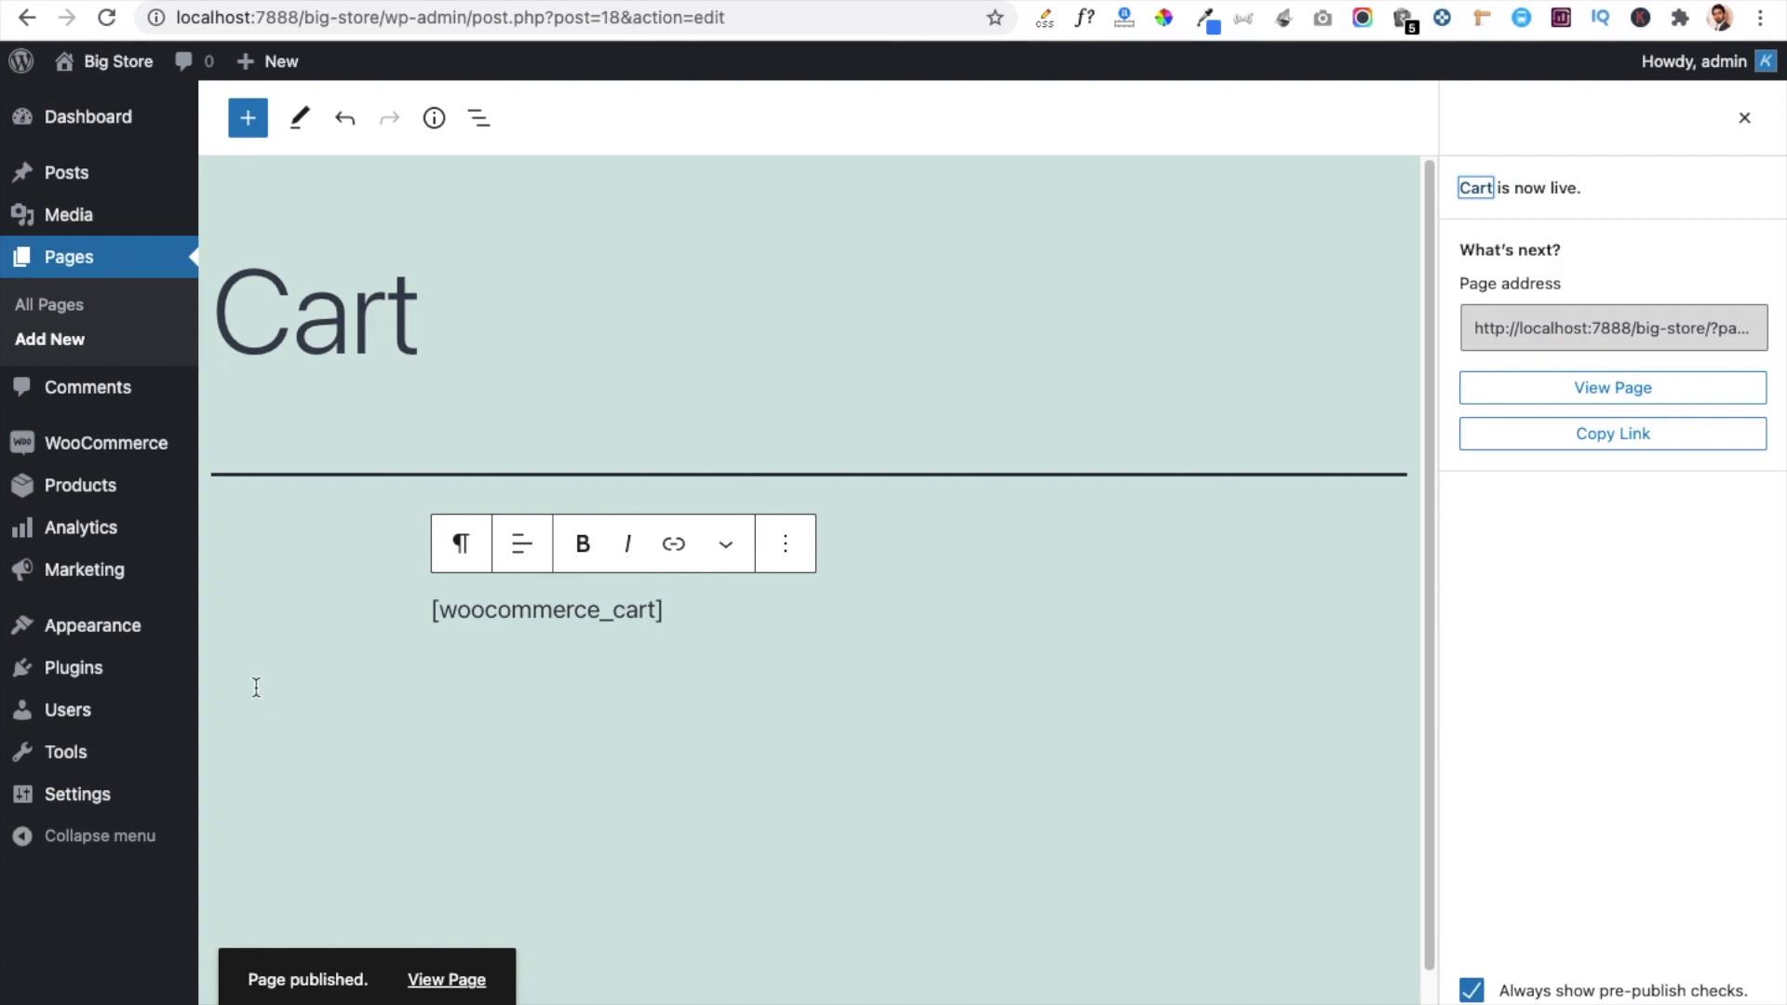
Step: Start another new page and title it "Checkout"
click(59, 344)
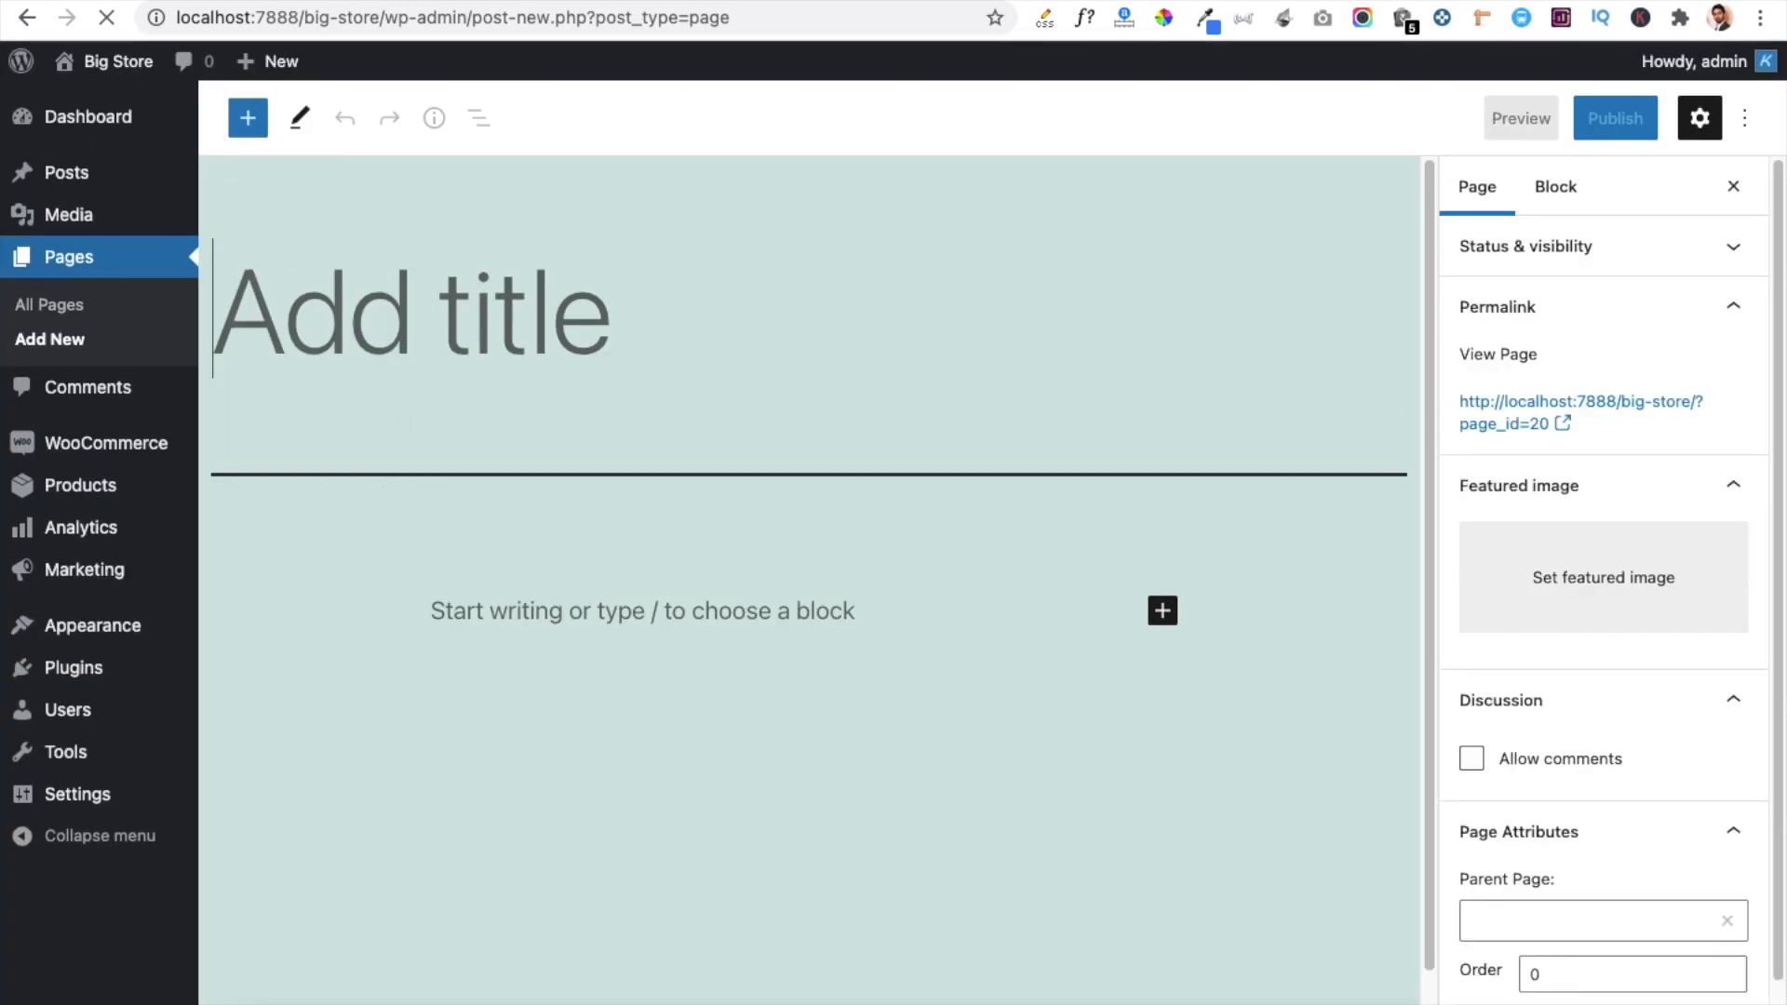
text(CheckOu)
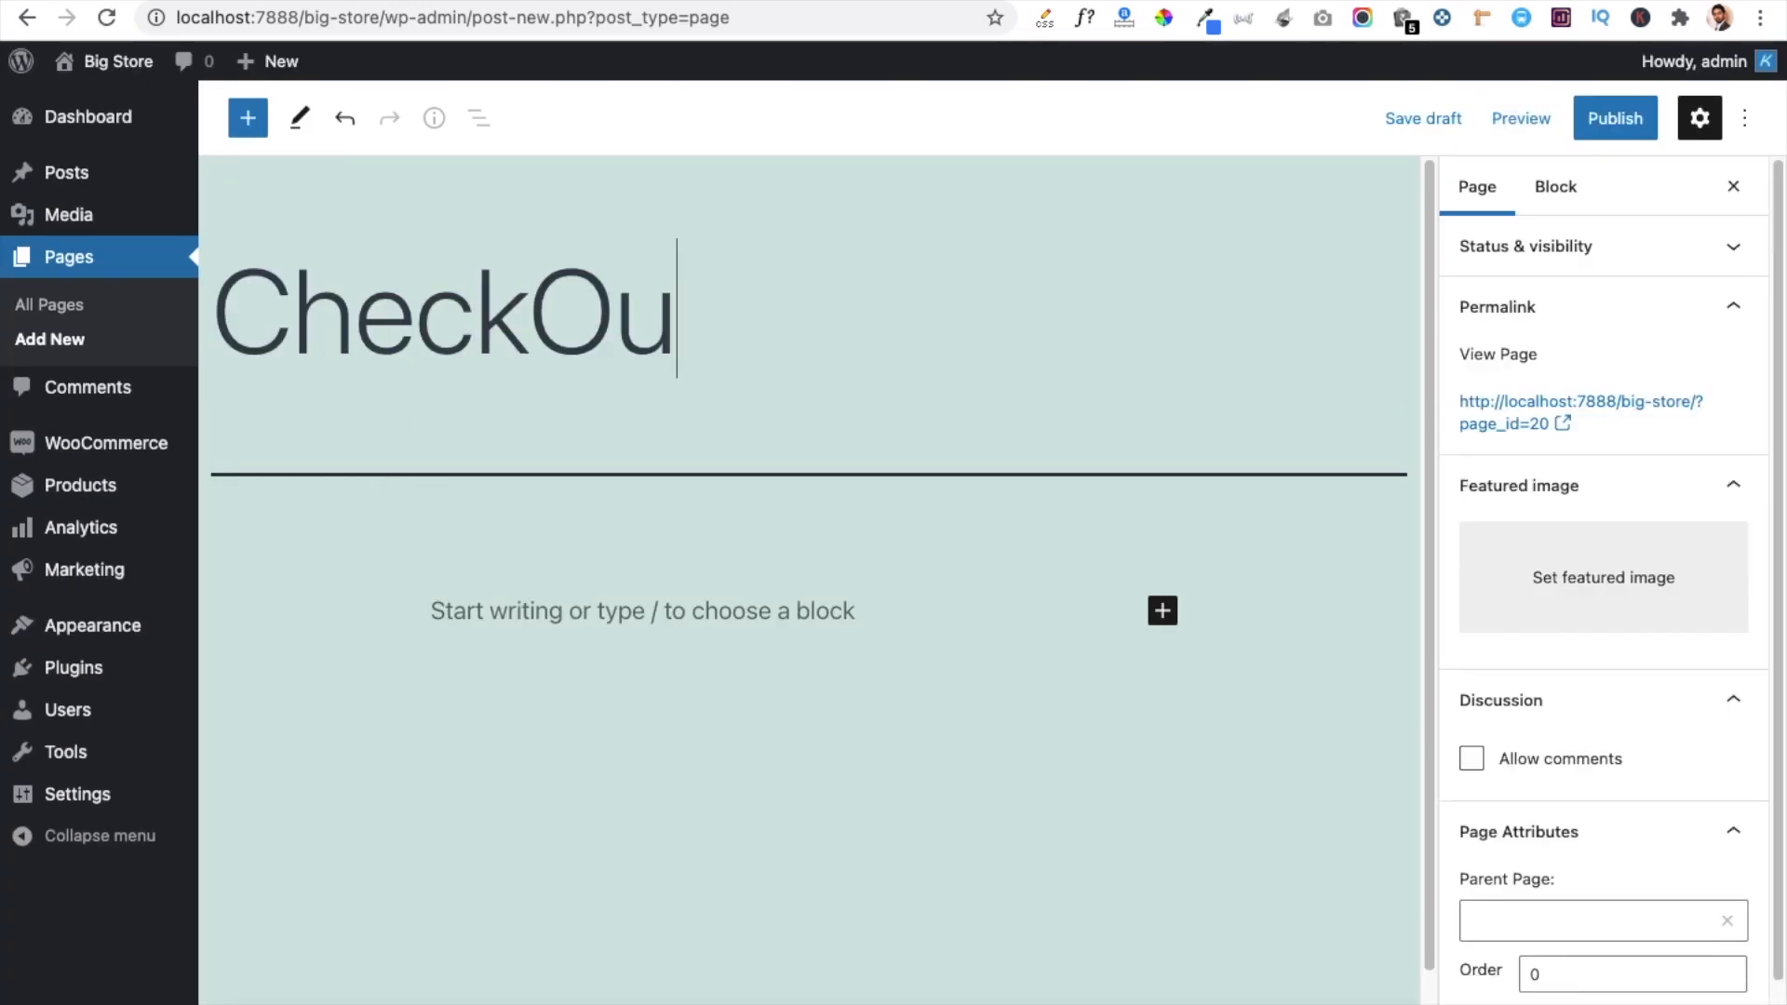
text(t)
key(BackSpace)
key(BackSpace)
key(BackSpace)
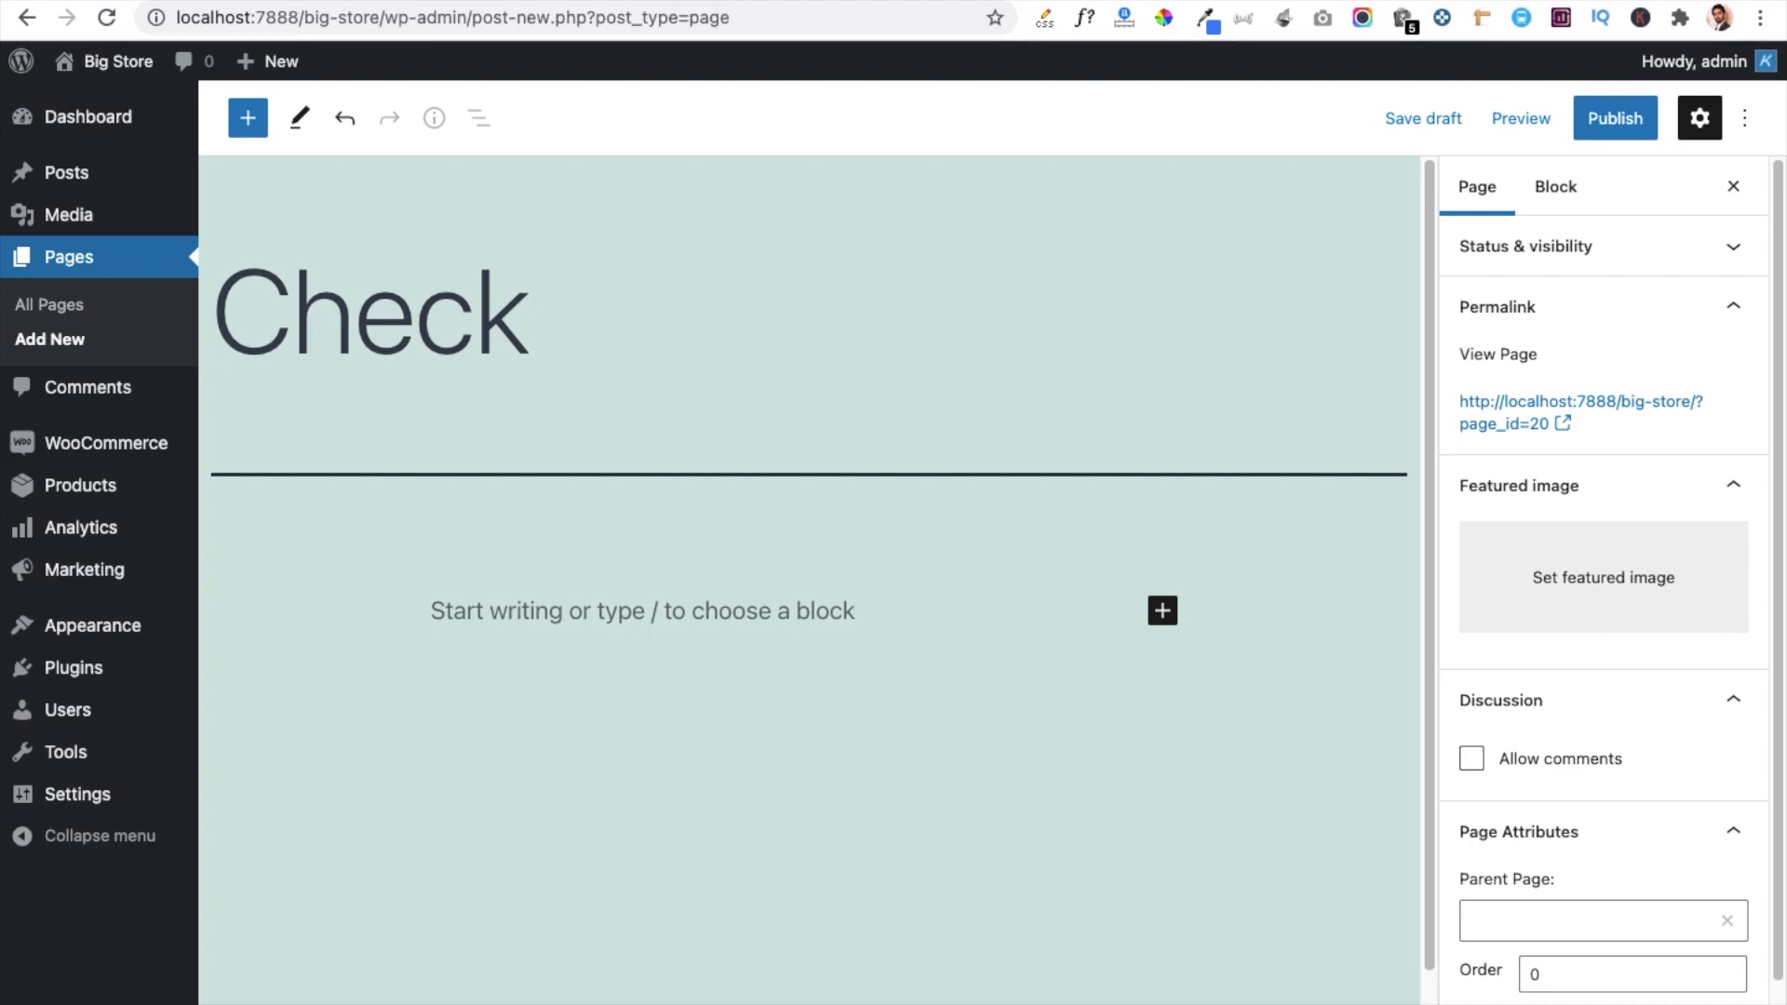
text(out)
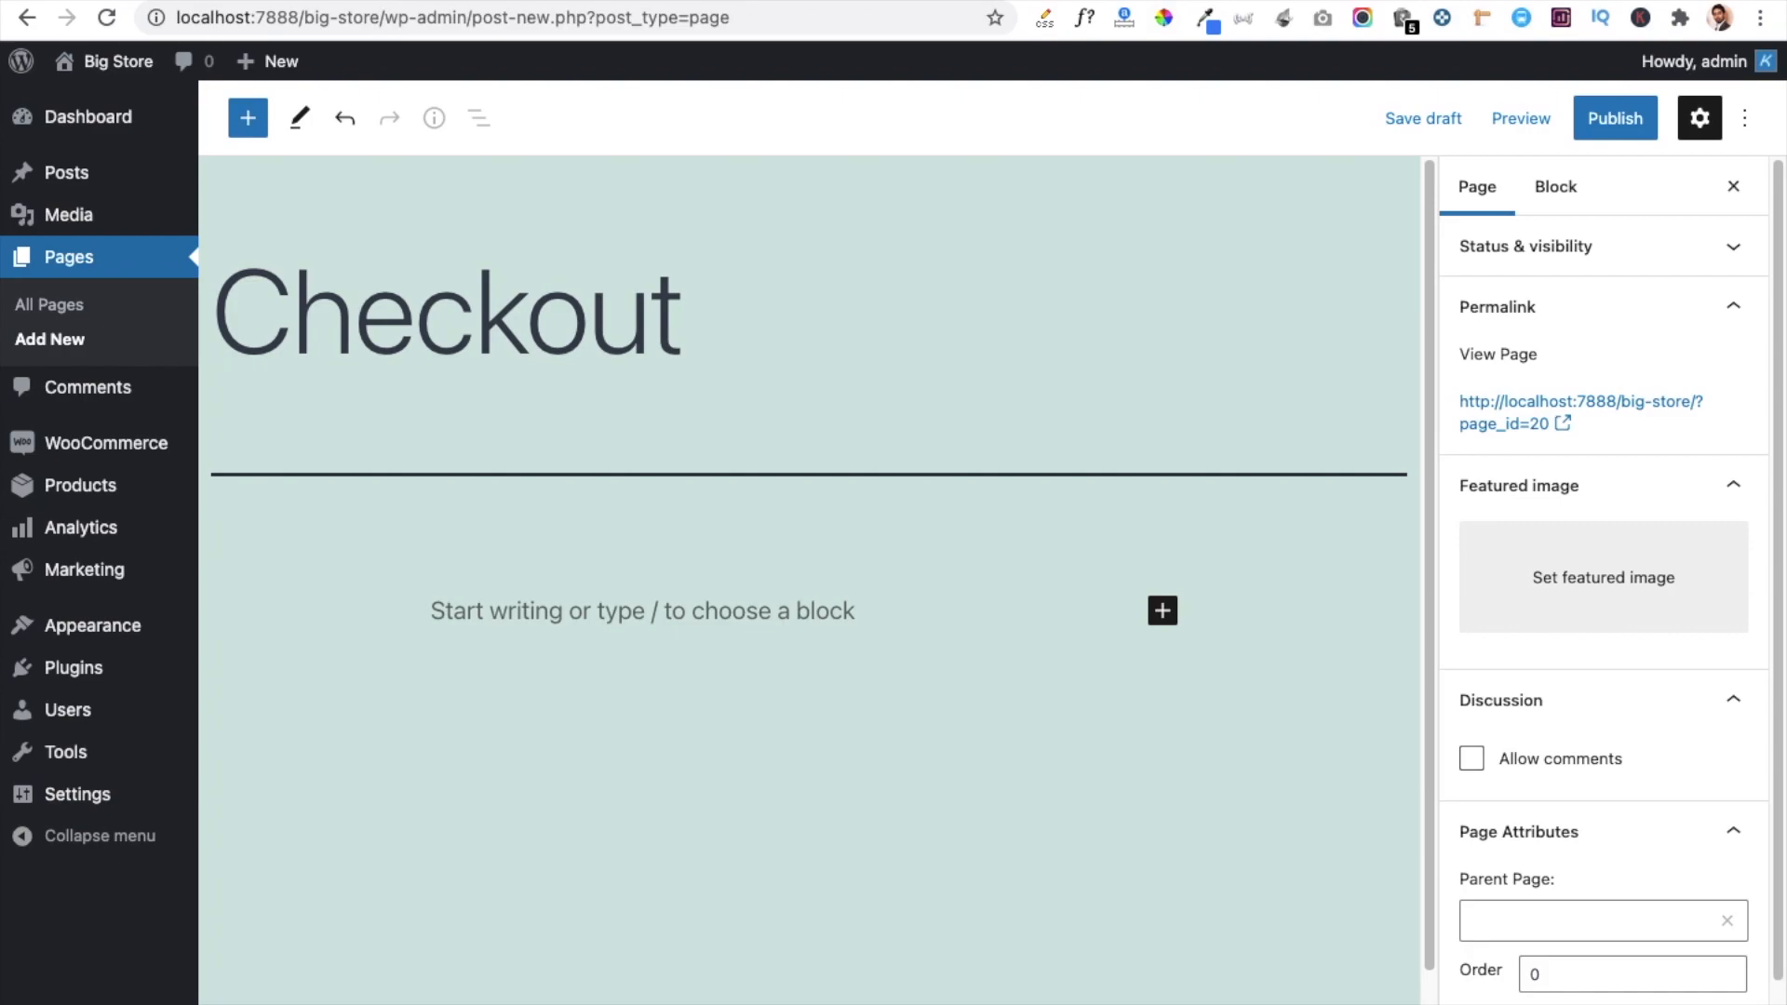
Step: Copy the [woocommerce_checkout] shortcode from the WooCommerce Pages documentation into the Checkout page's body and publish the page
key(ctrl+Tab)
drag(477, 713, 741, 727)
key(ctrl+c)
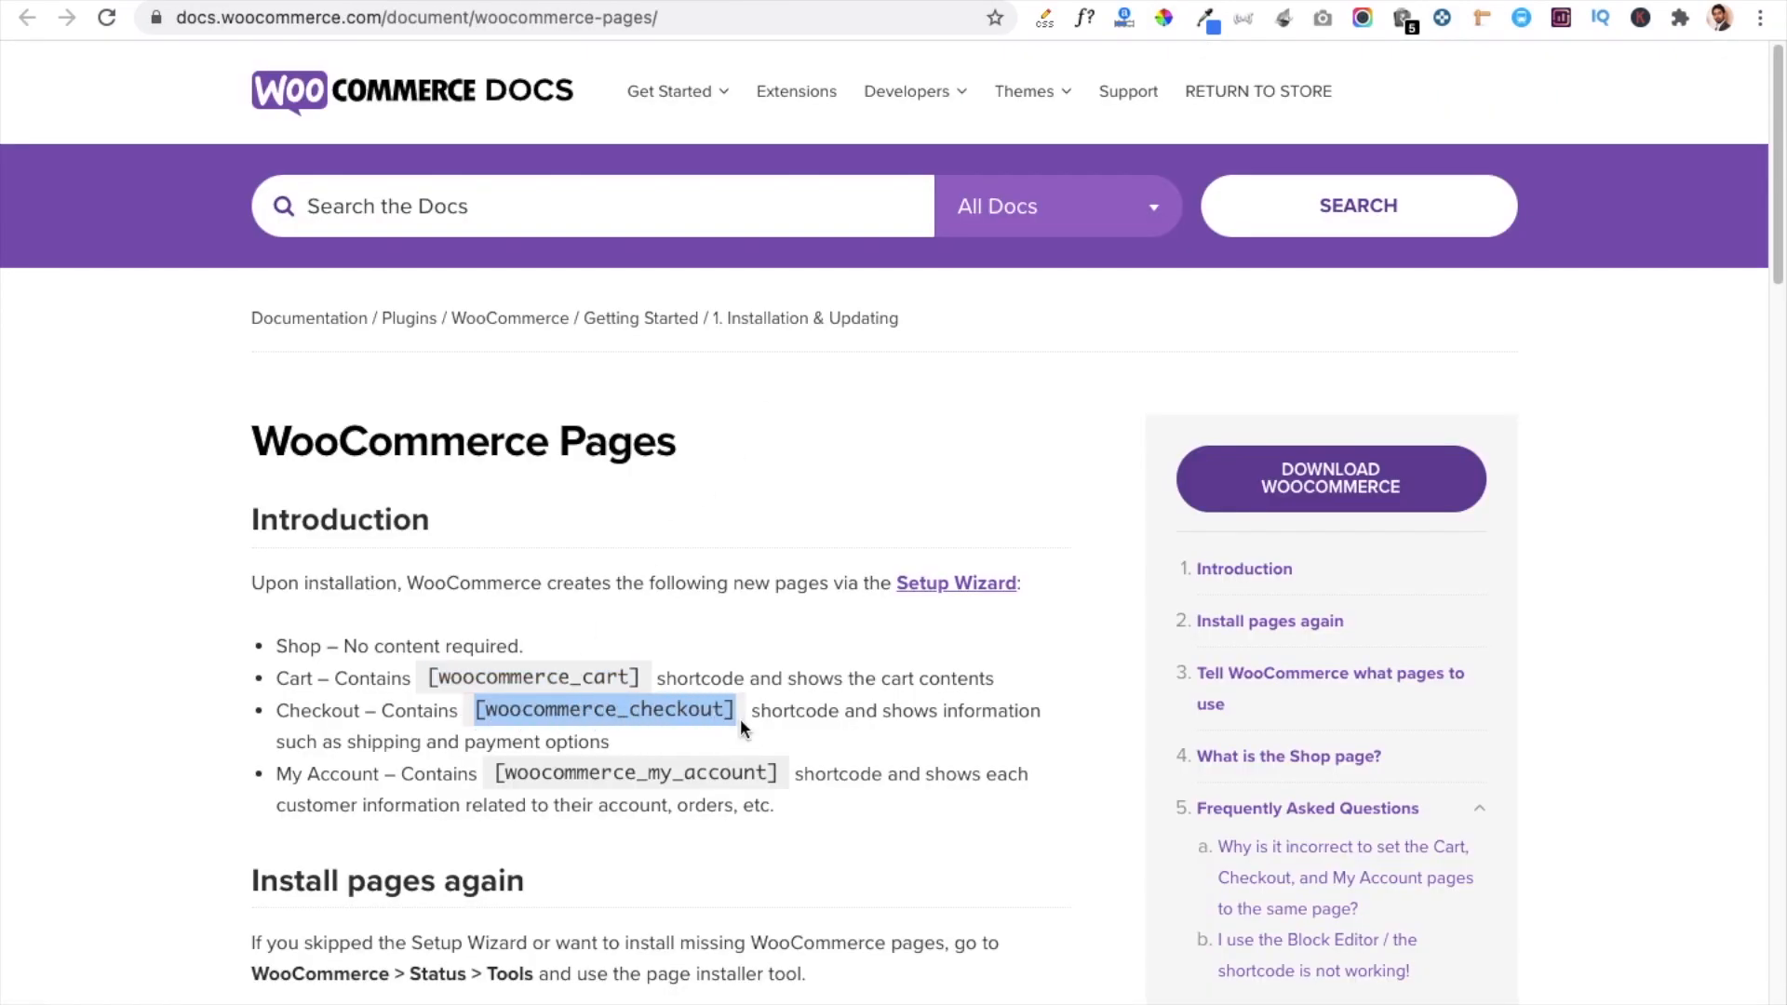
key(ctrl+Tab)
click(602, 611)
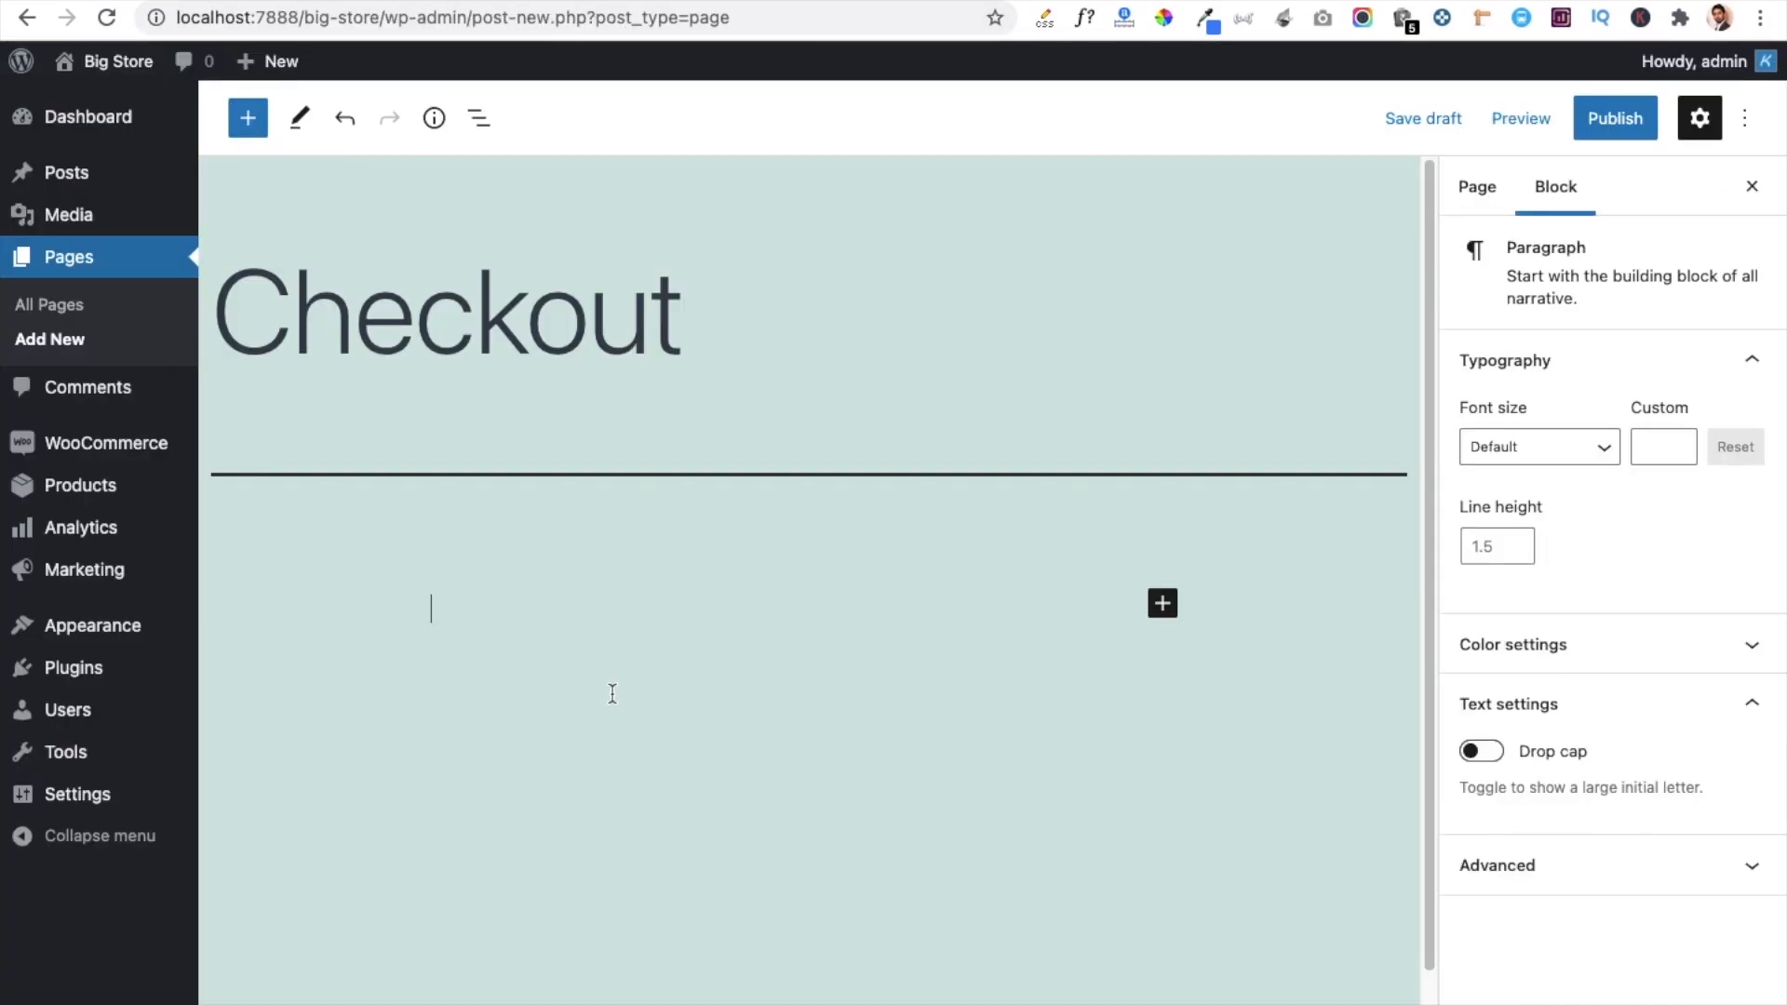
key(ctrl+v)
click(1615, 119)
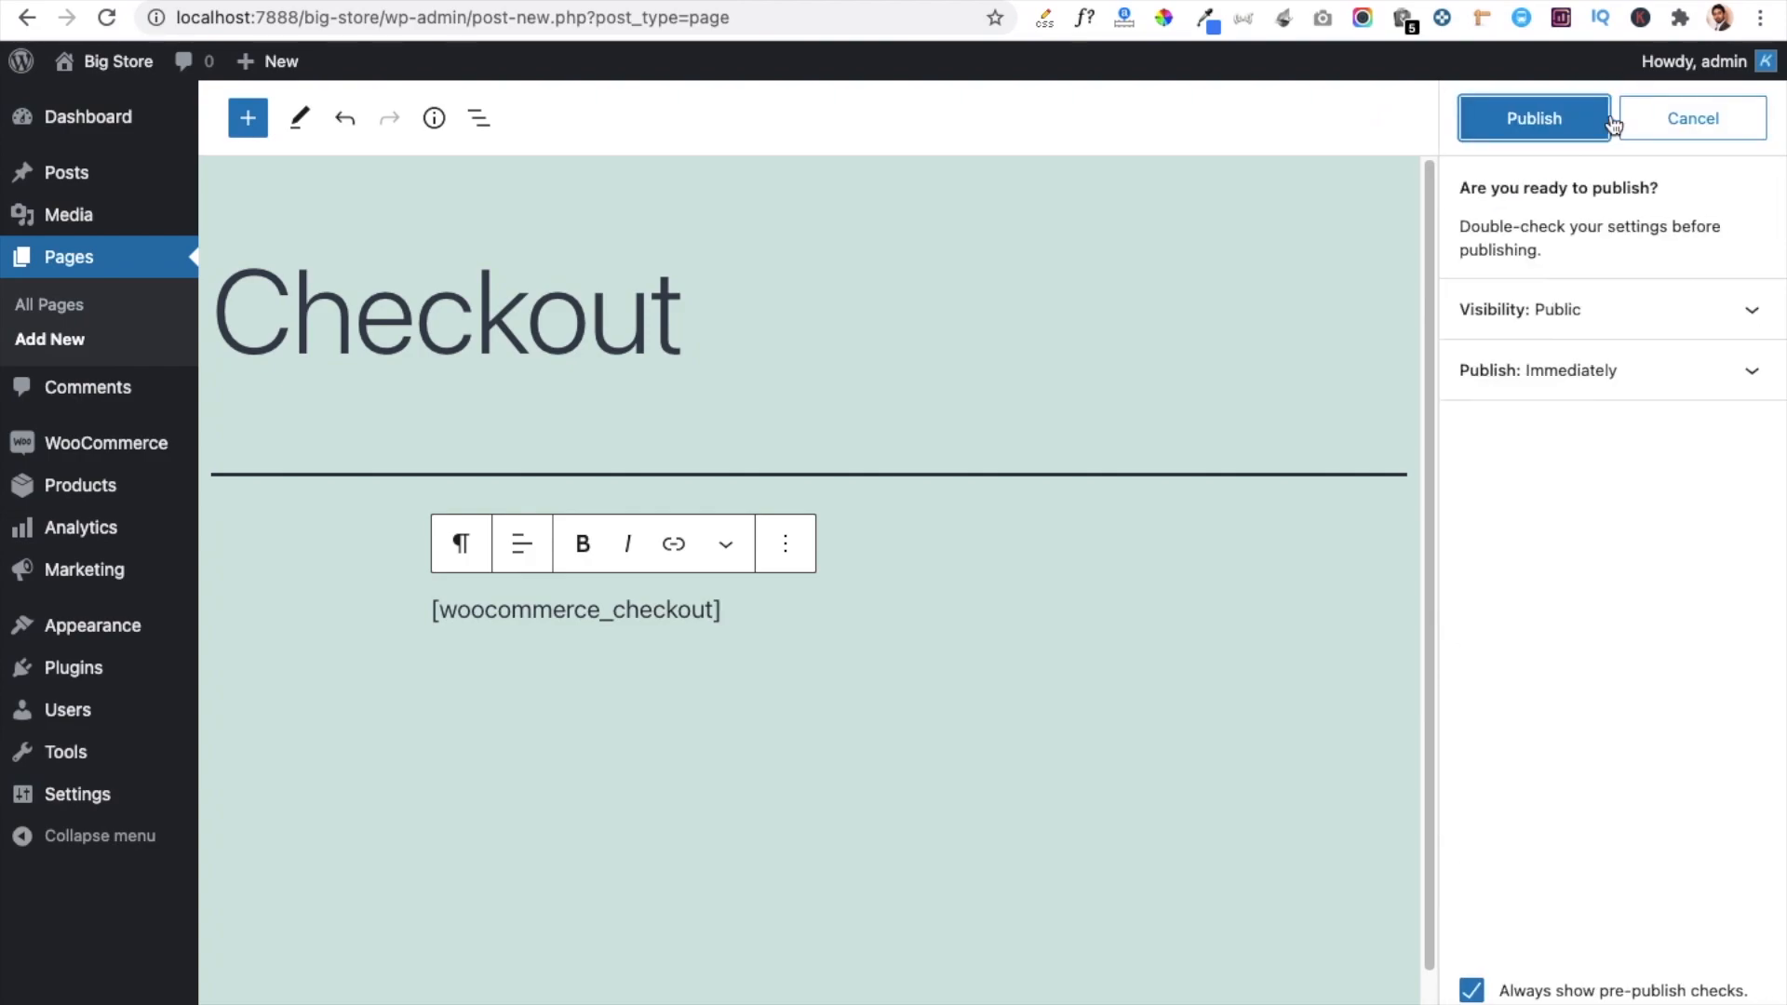
click(1536, 127)
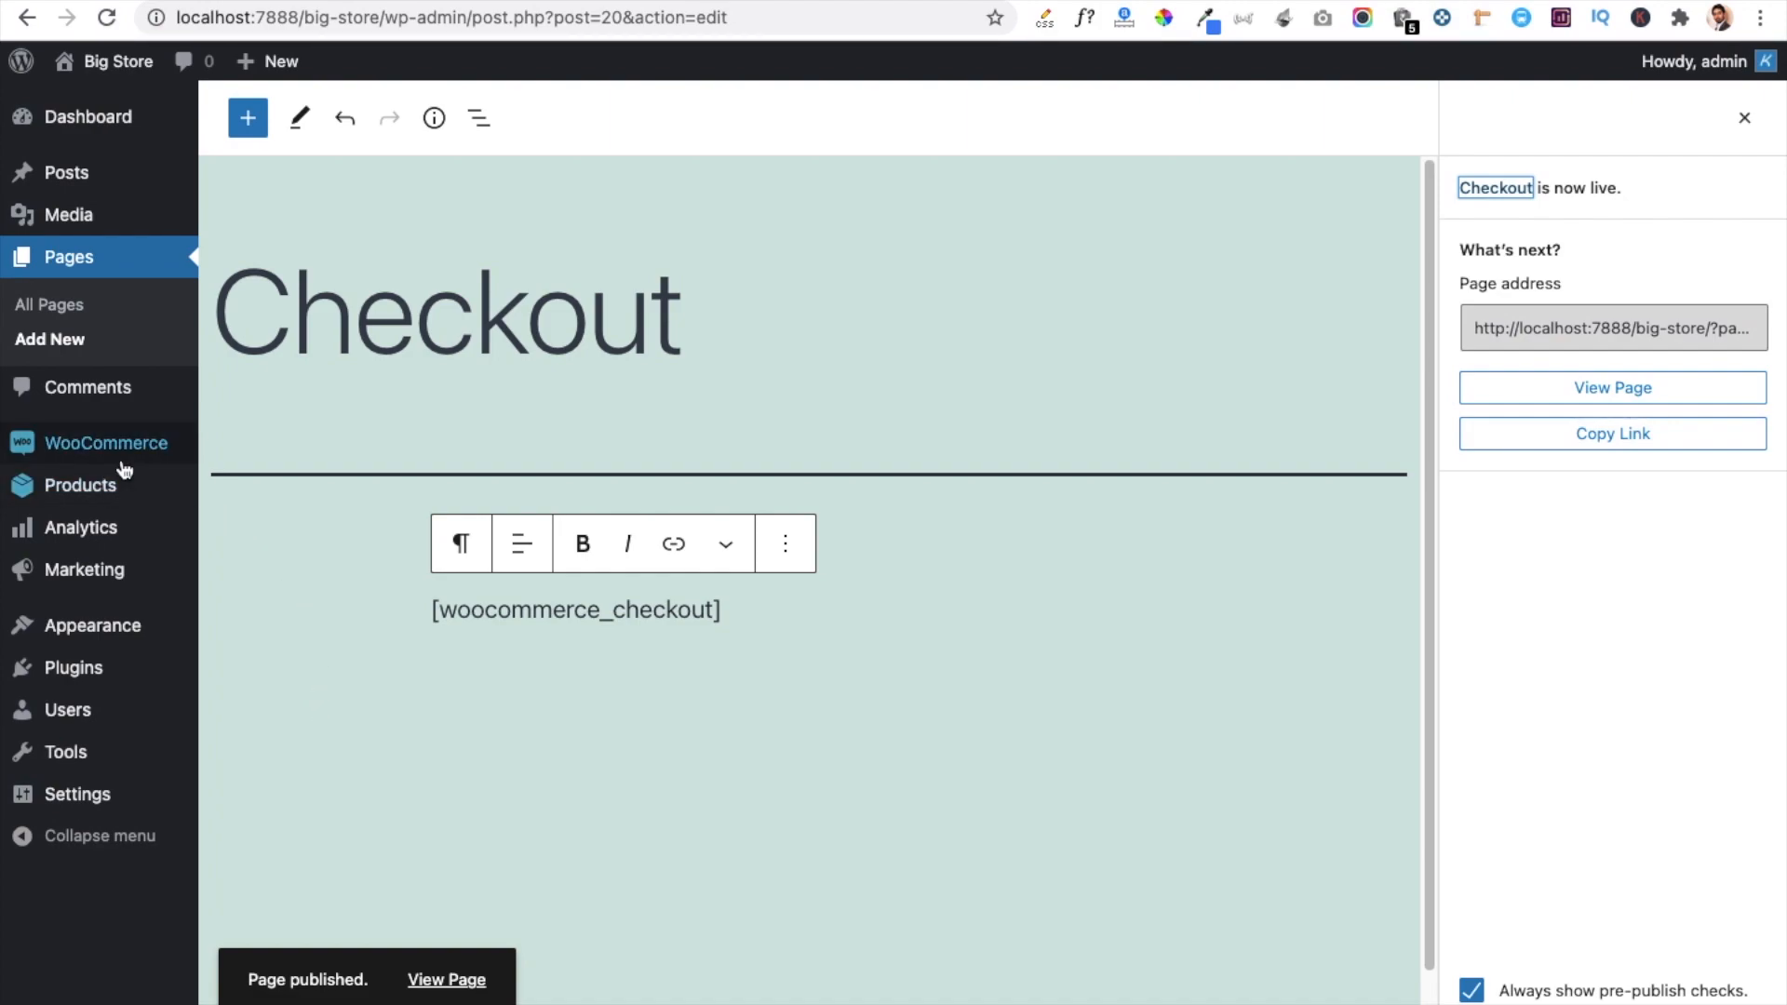
Step: In WooCommerce's advanced page setup, assign Cart as the Cart page and Checkout as the Checkout page, and save the settings
mouse_move(119, 464)
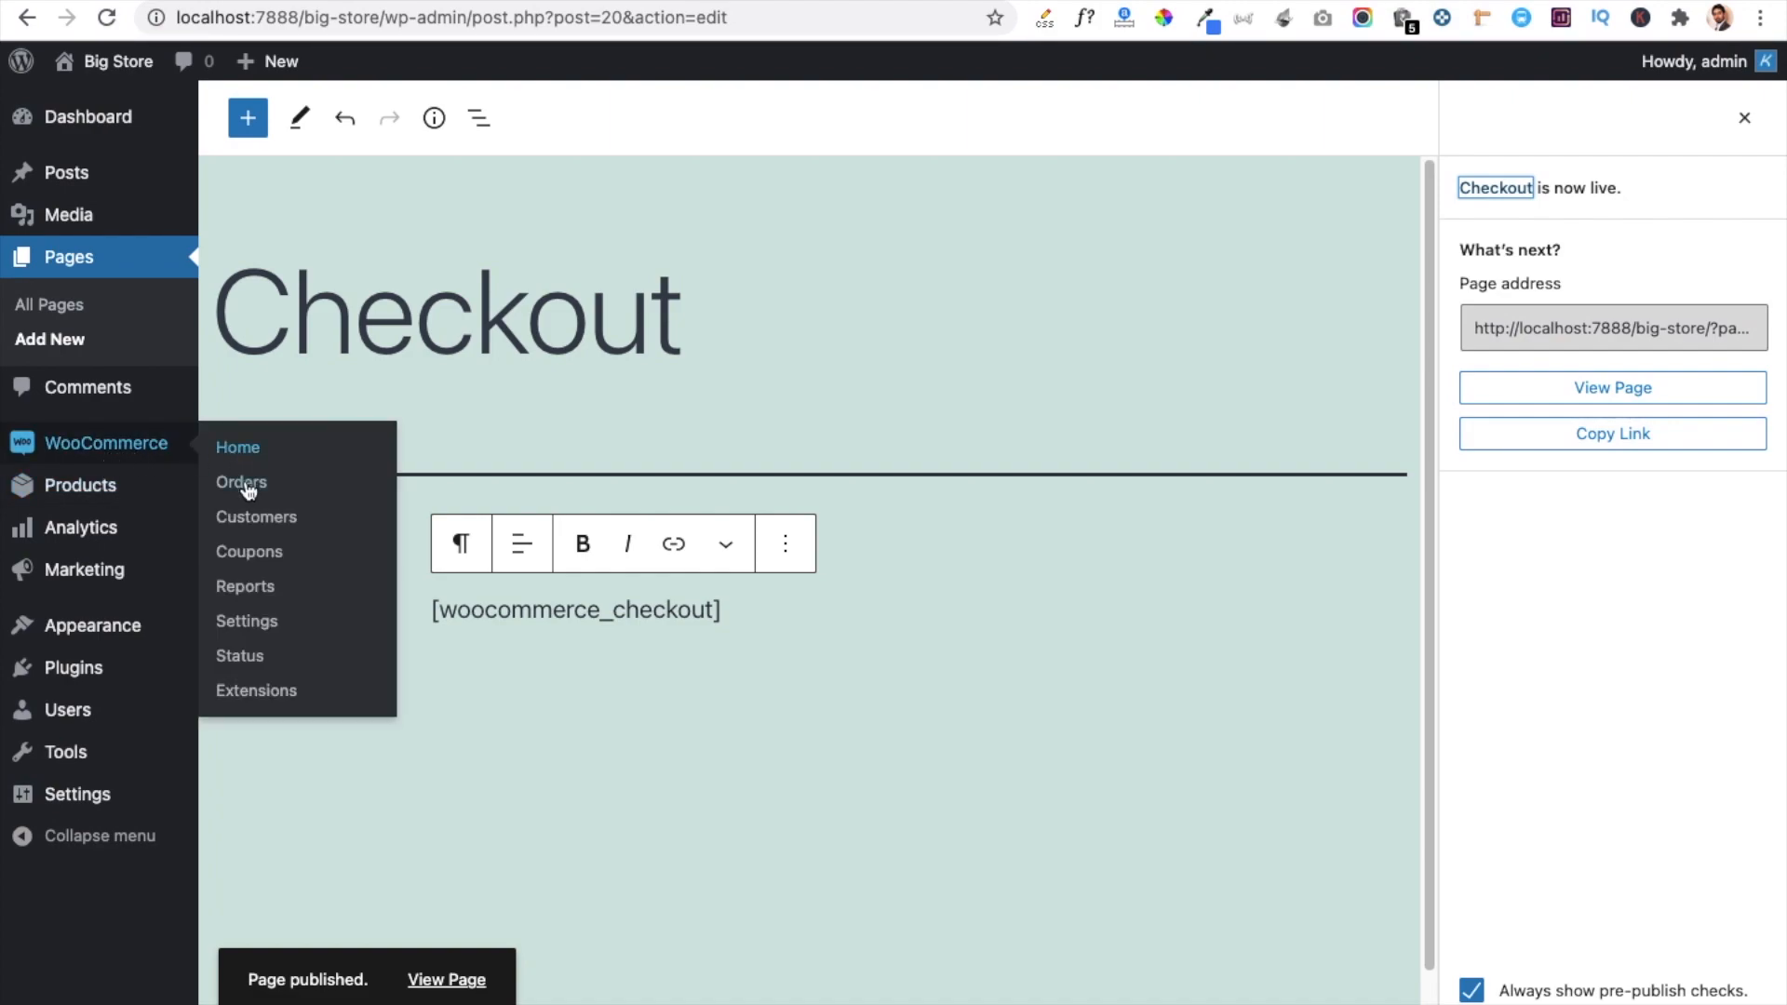
click(264, 630)
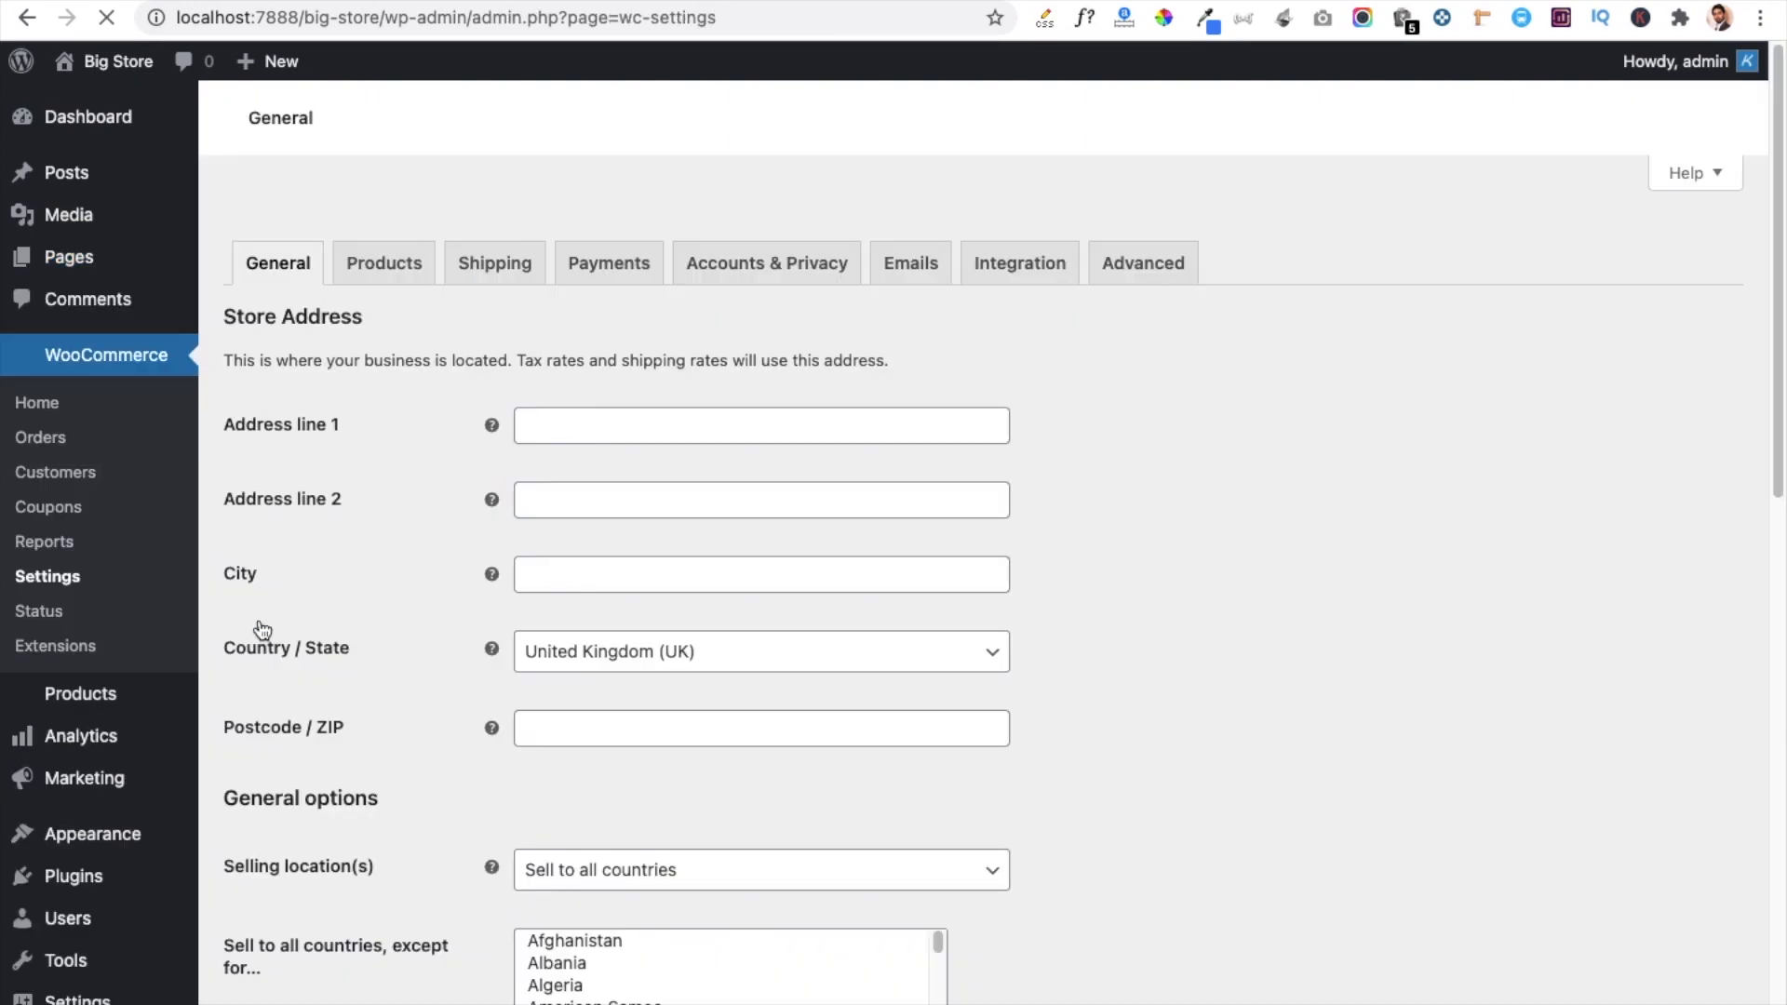
click(1137, 258)
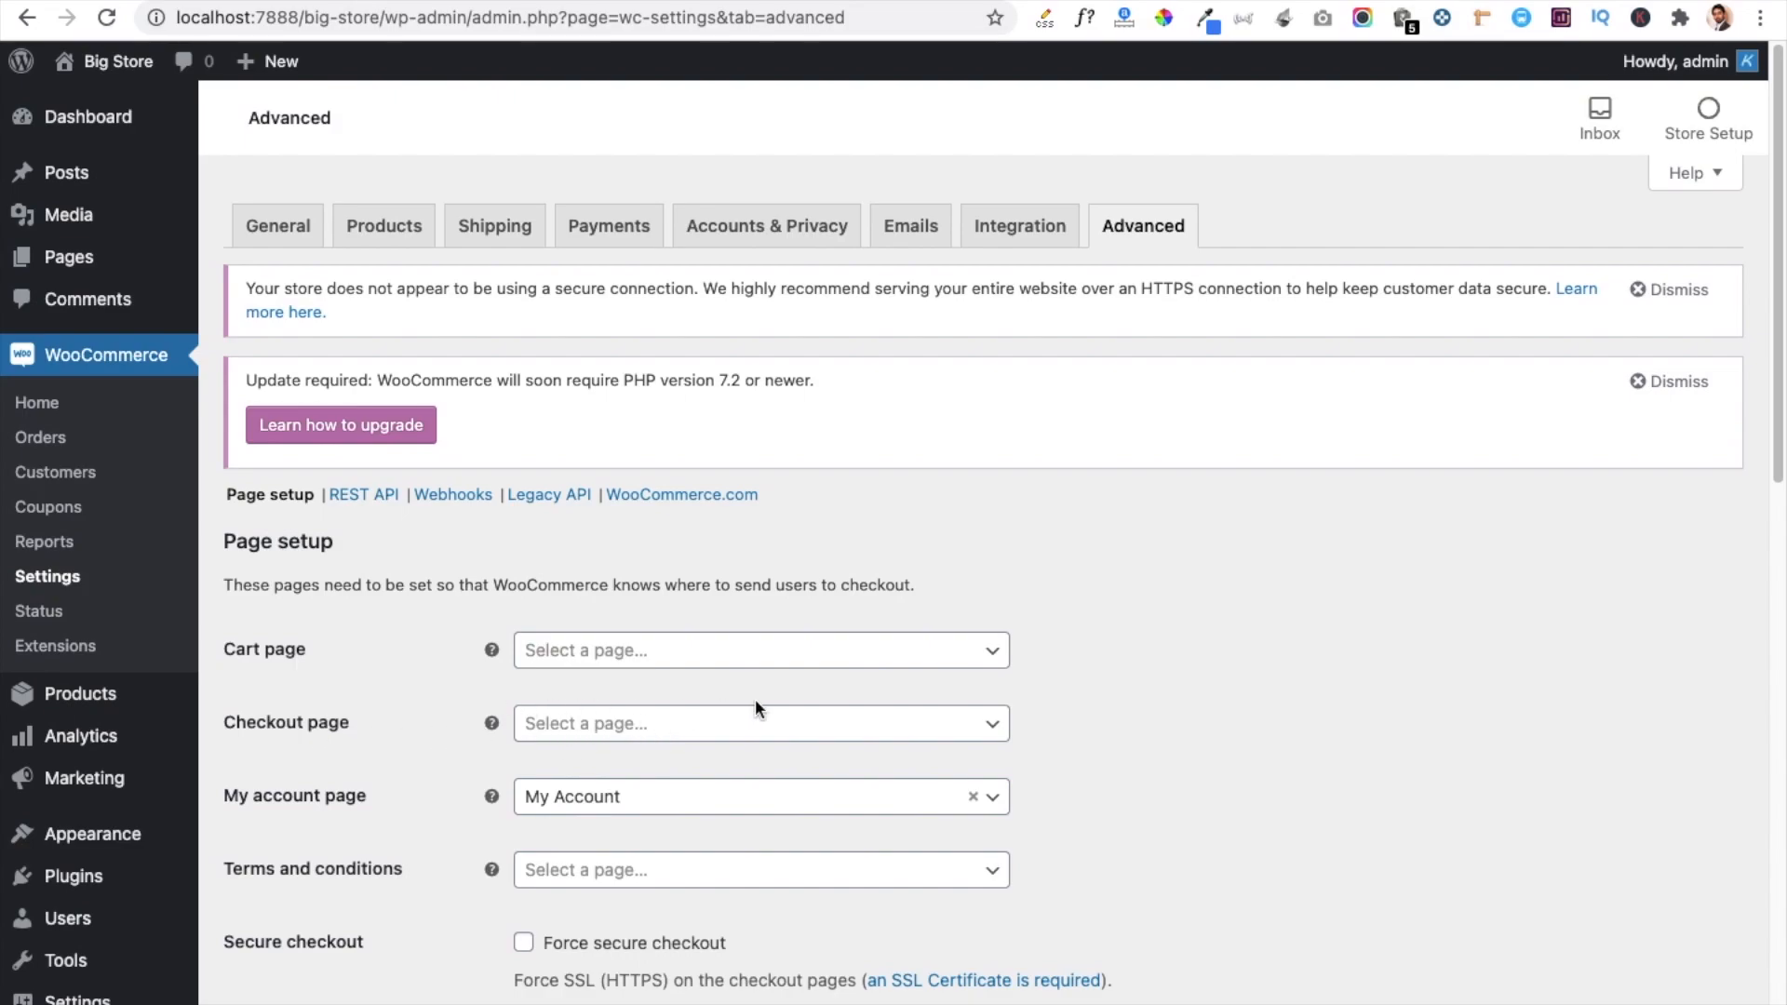
click(990, 661)
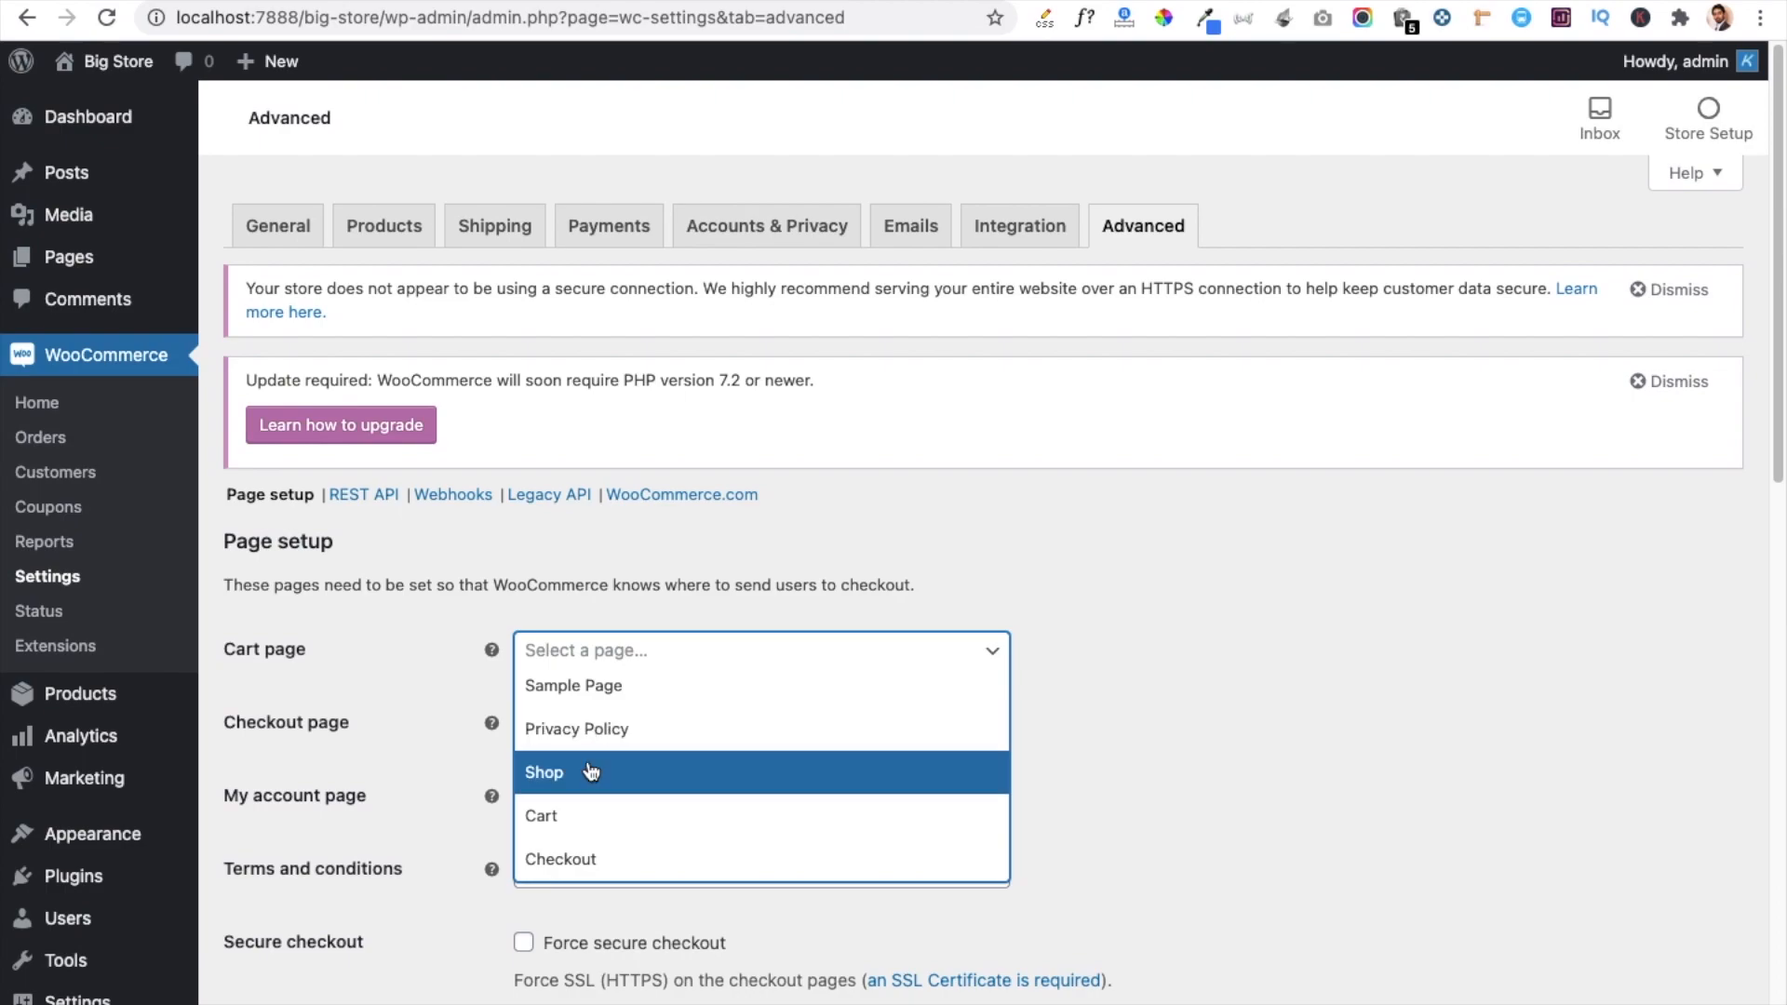
click(582, 818)
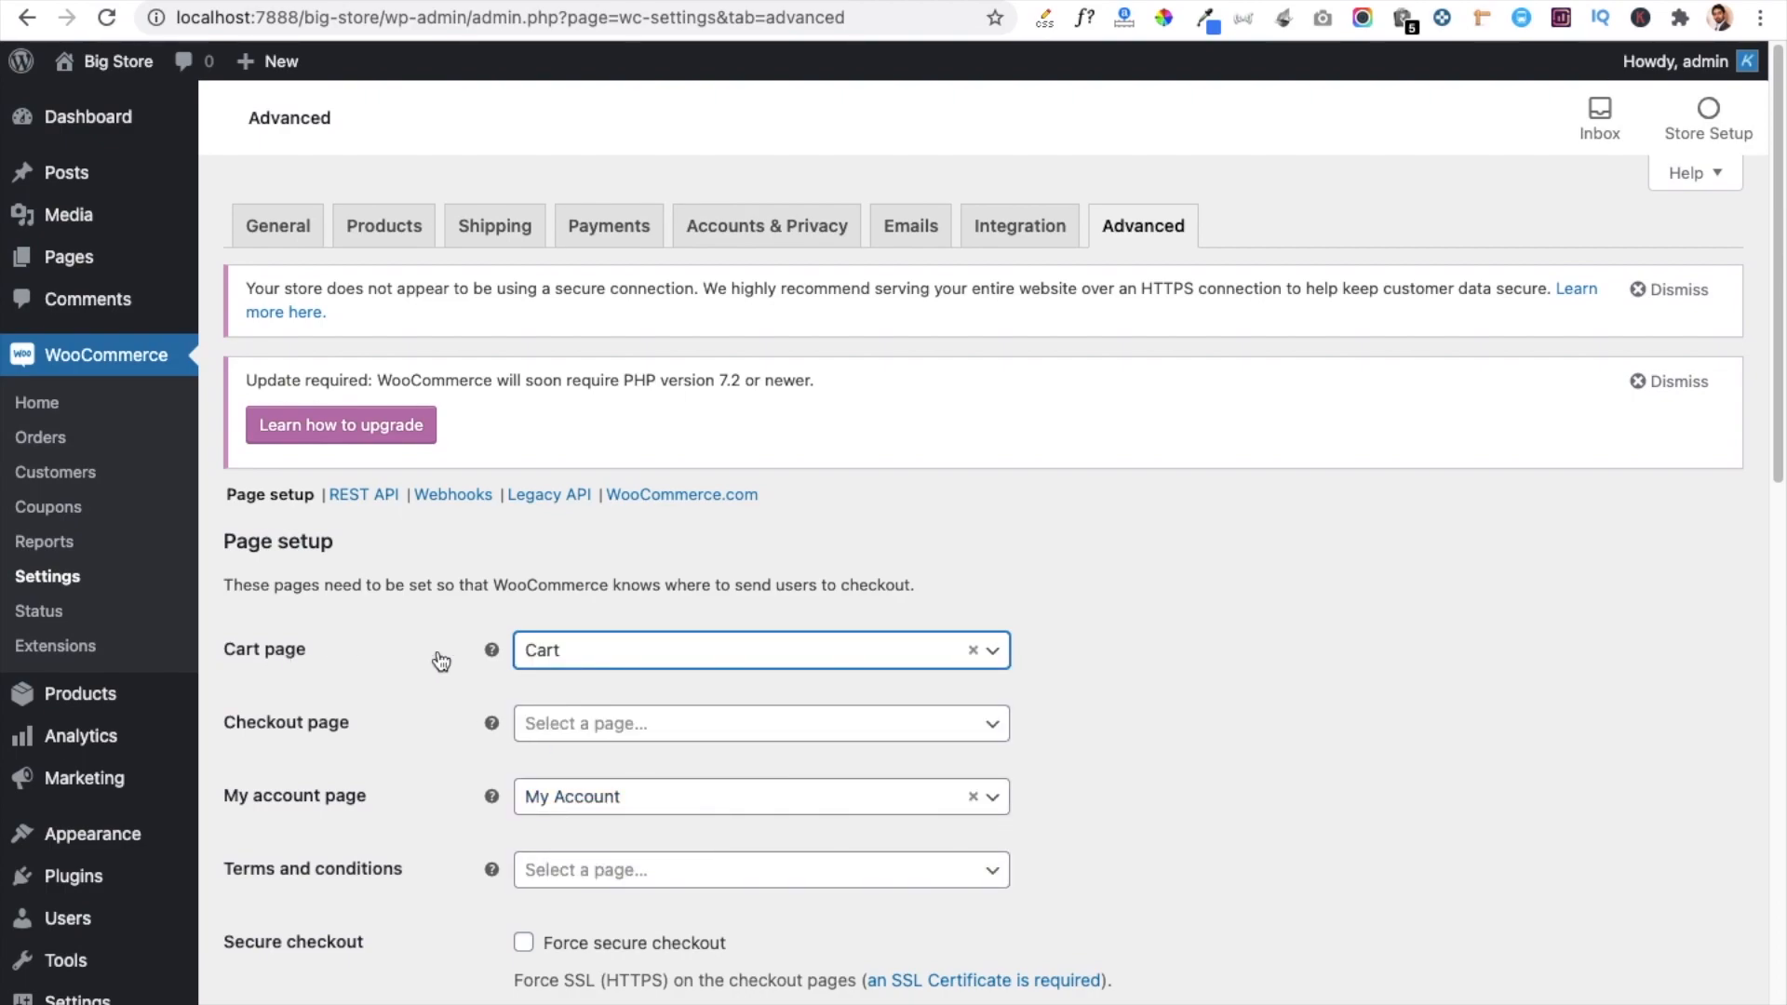
click(998, 733)
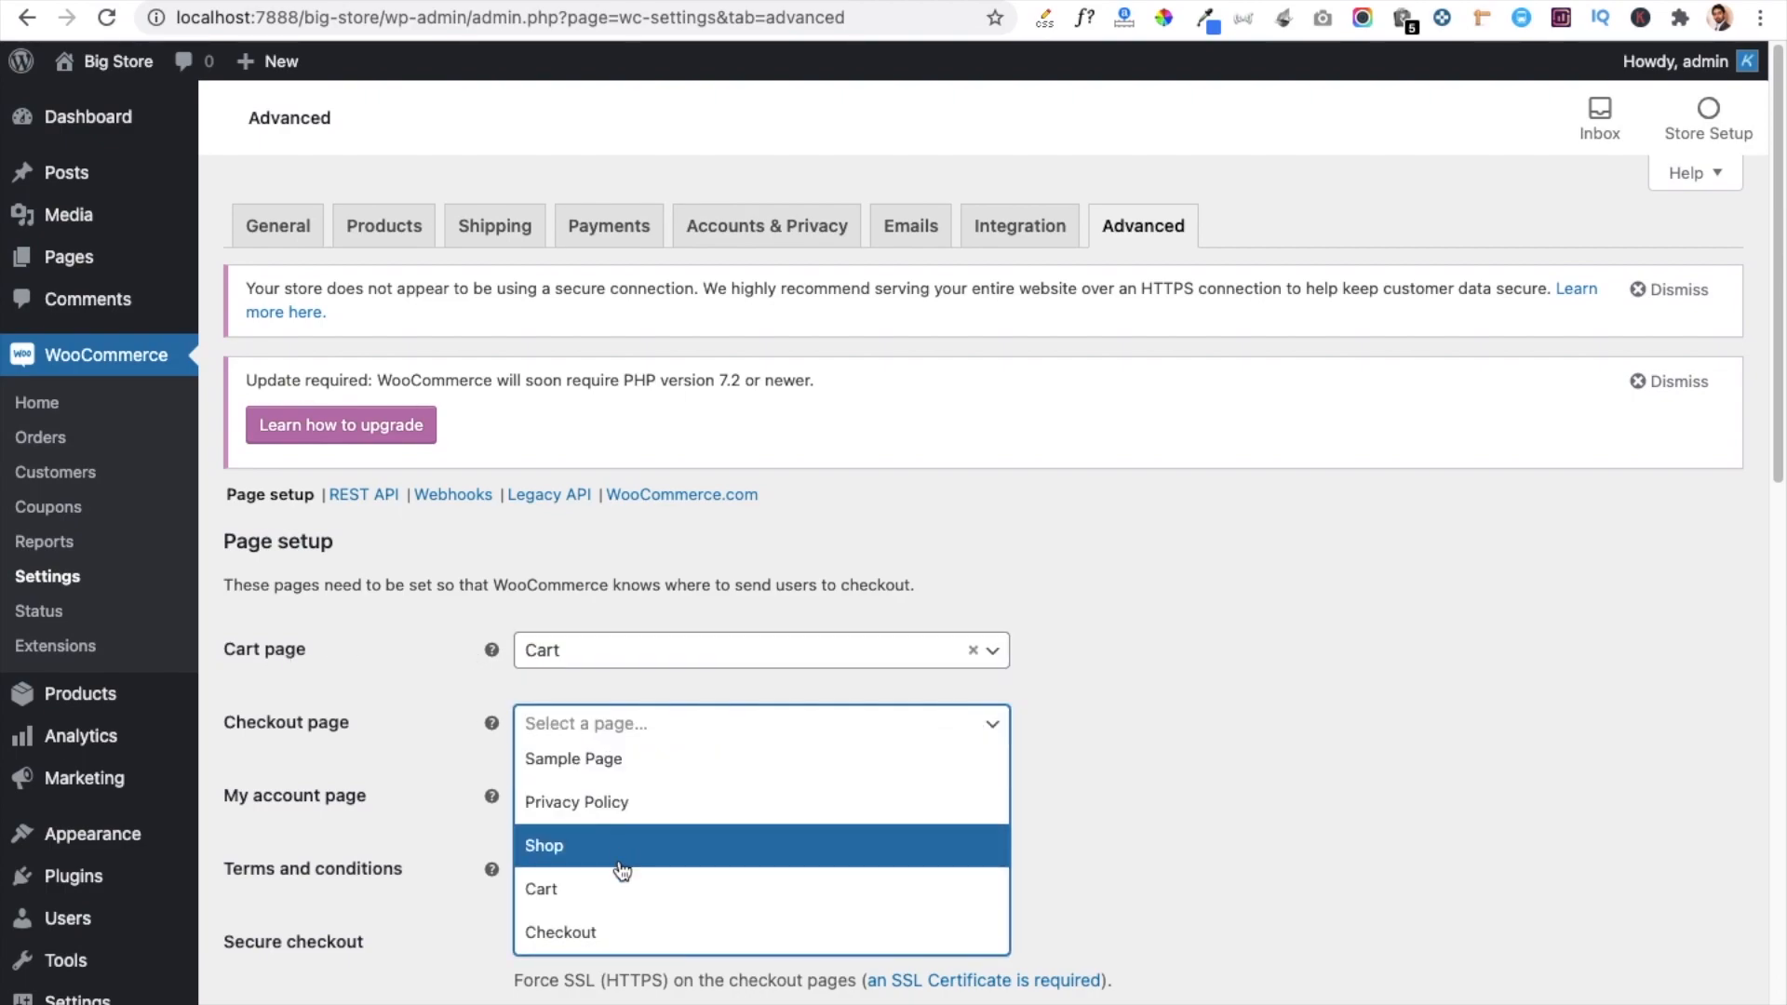
click(611, 931)
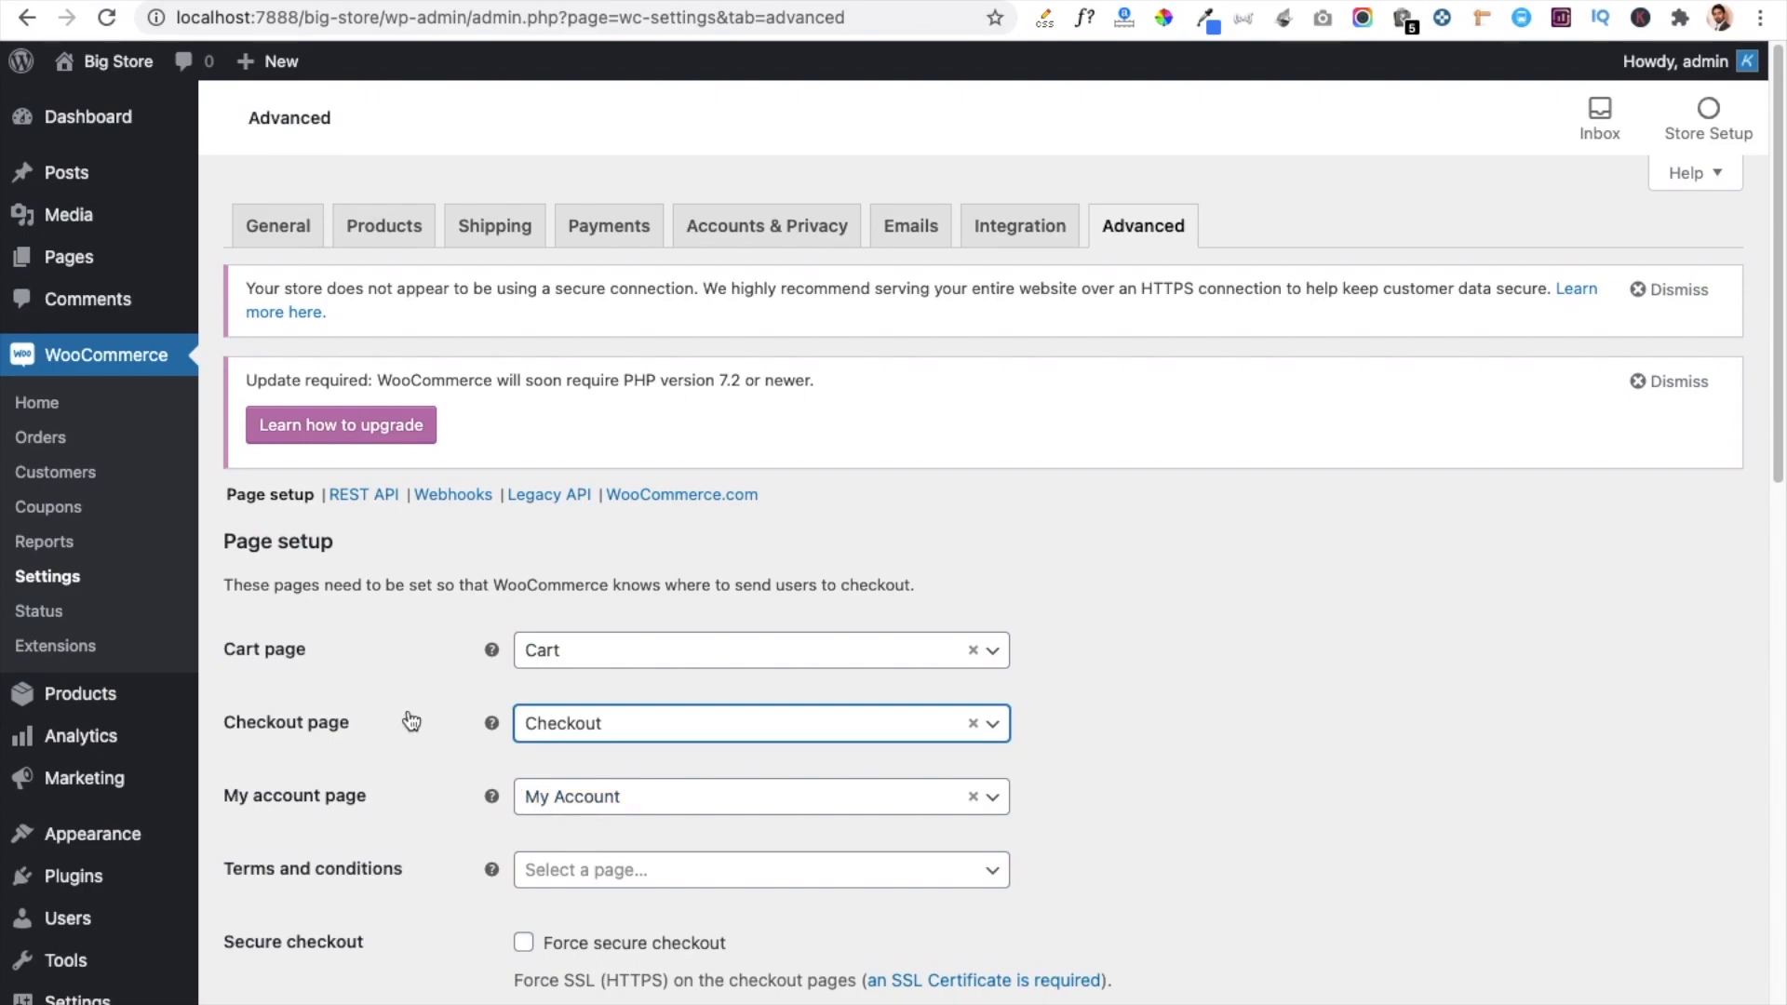
scroll(409, 722, down, 15)
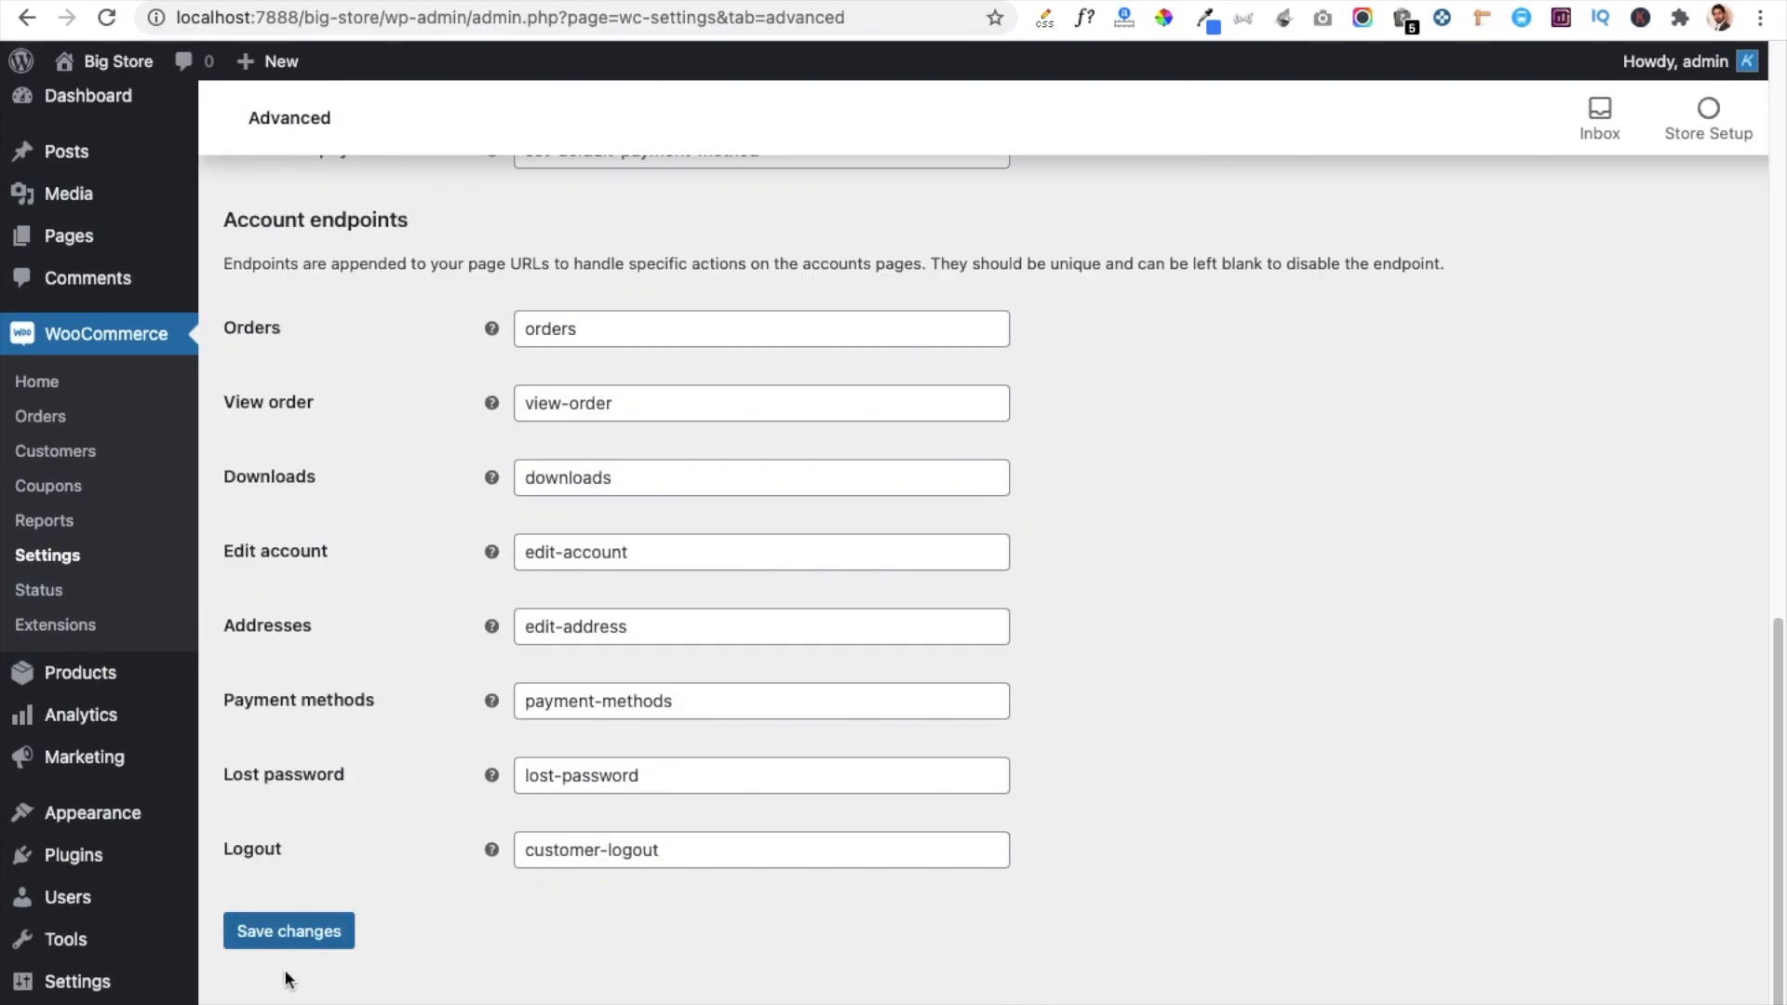
click(288, 931)
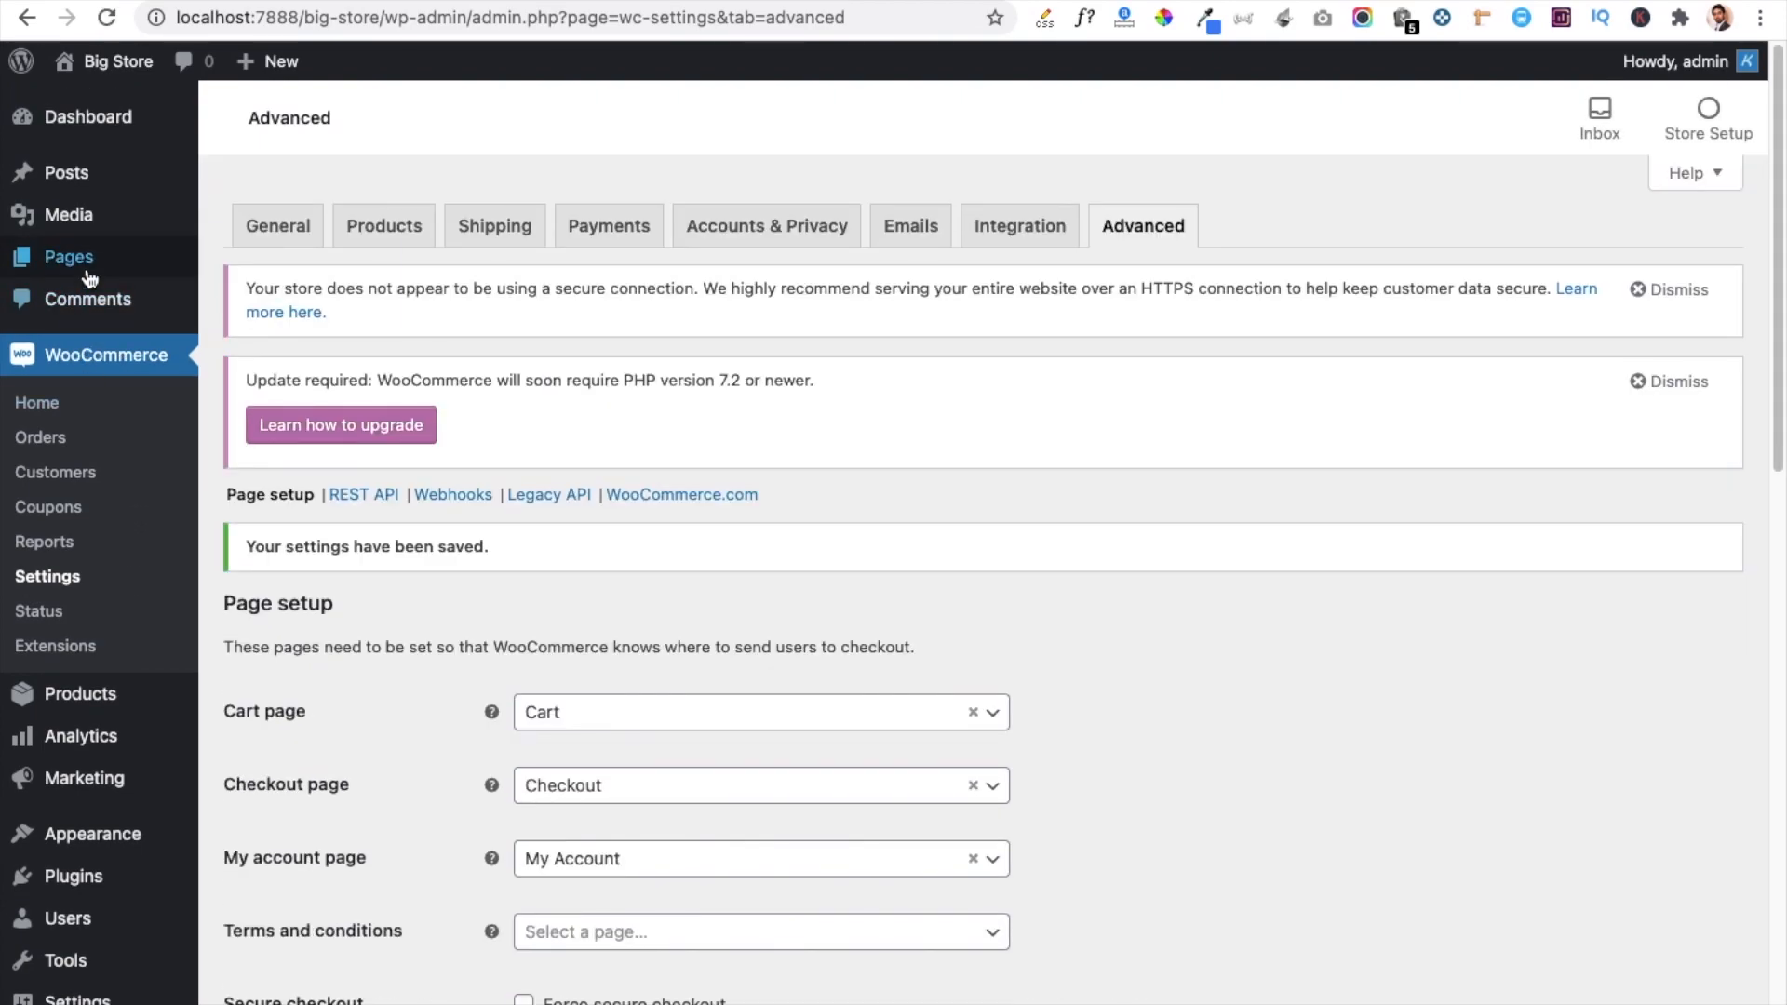
Step: From the list of all pages, open the published Cart and Checkout pages in separate browser tabs and examine the Cart page's content
mouse_move(83, 263)
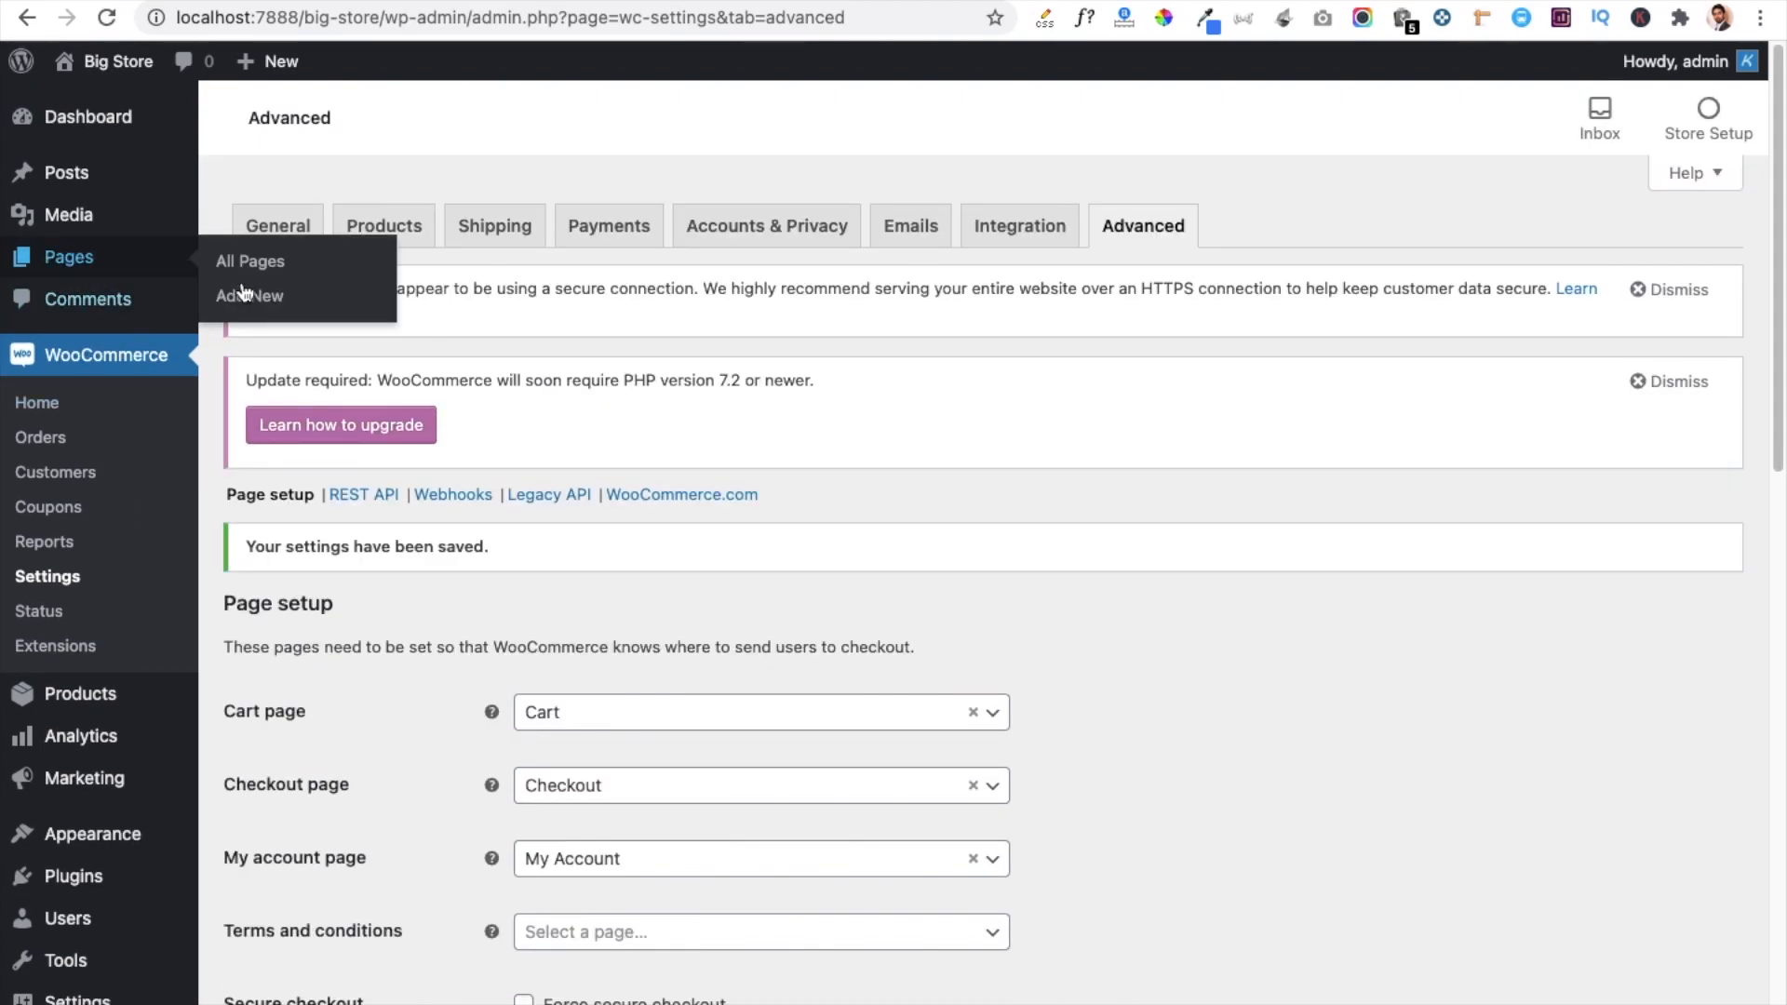
click(261, 268)
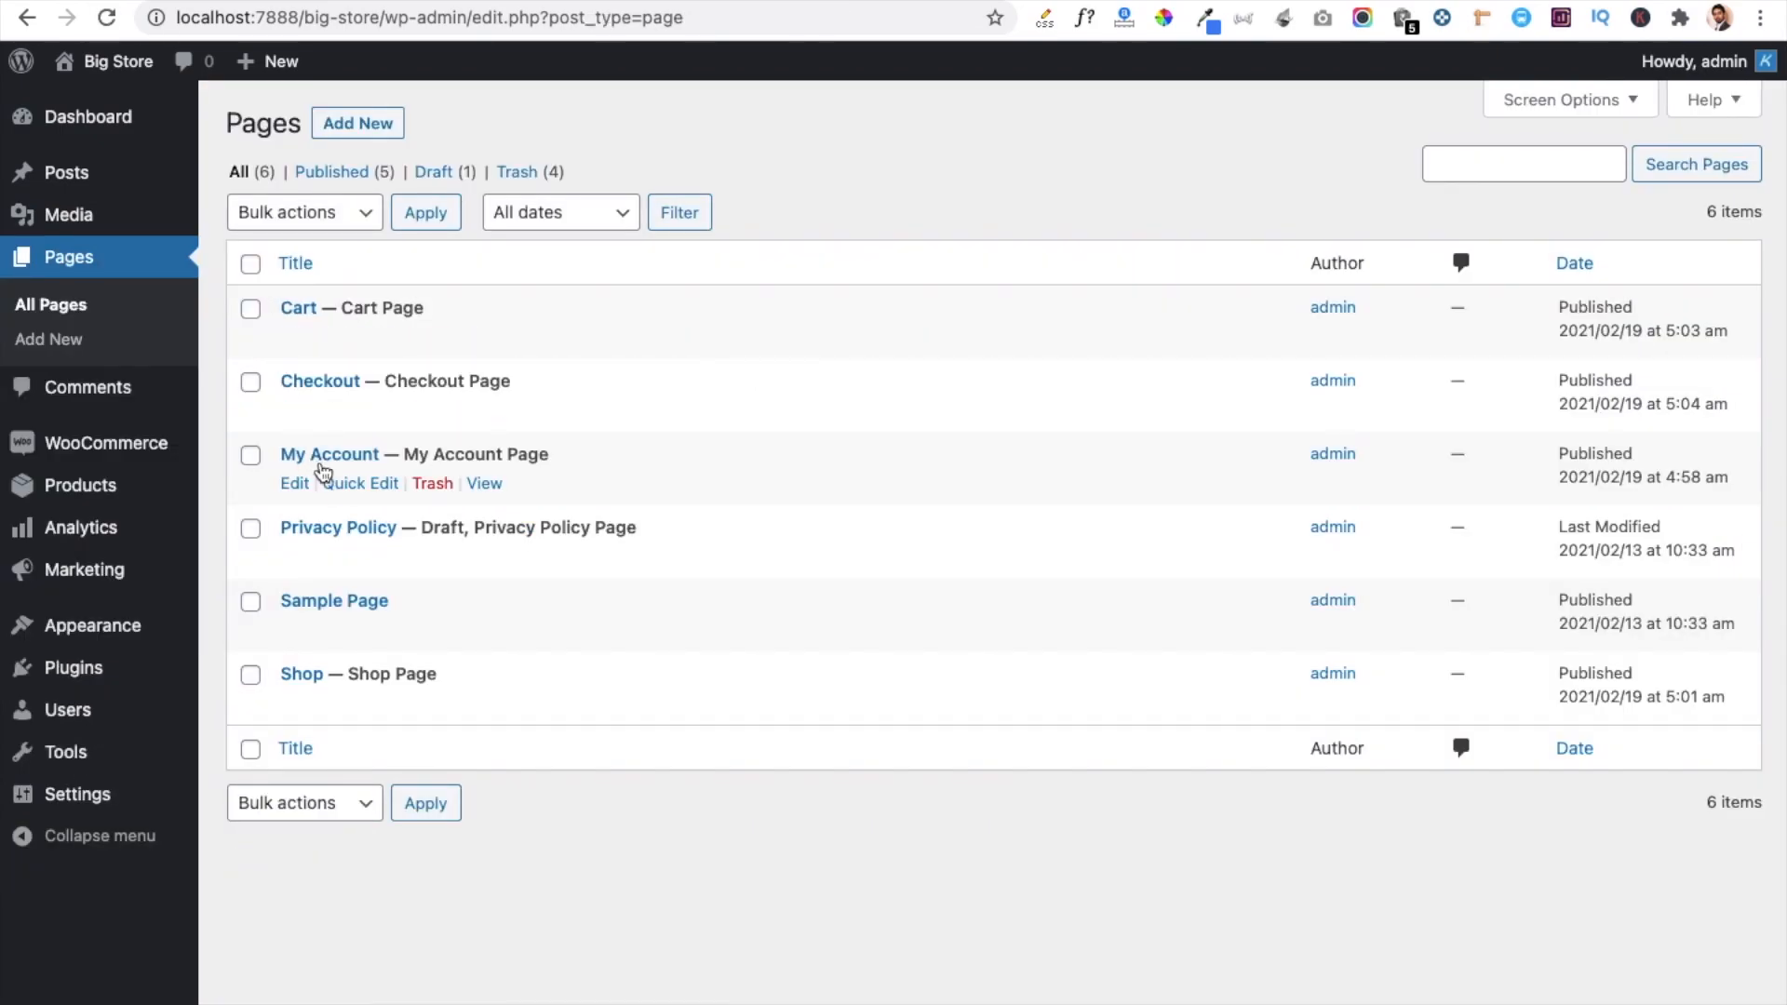
click(484, 336)
click(484, 411)
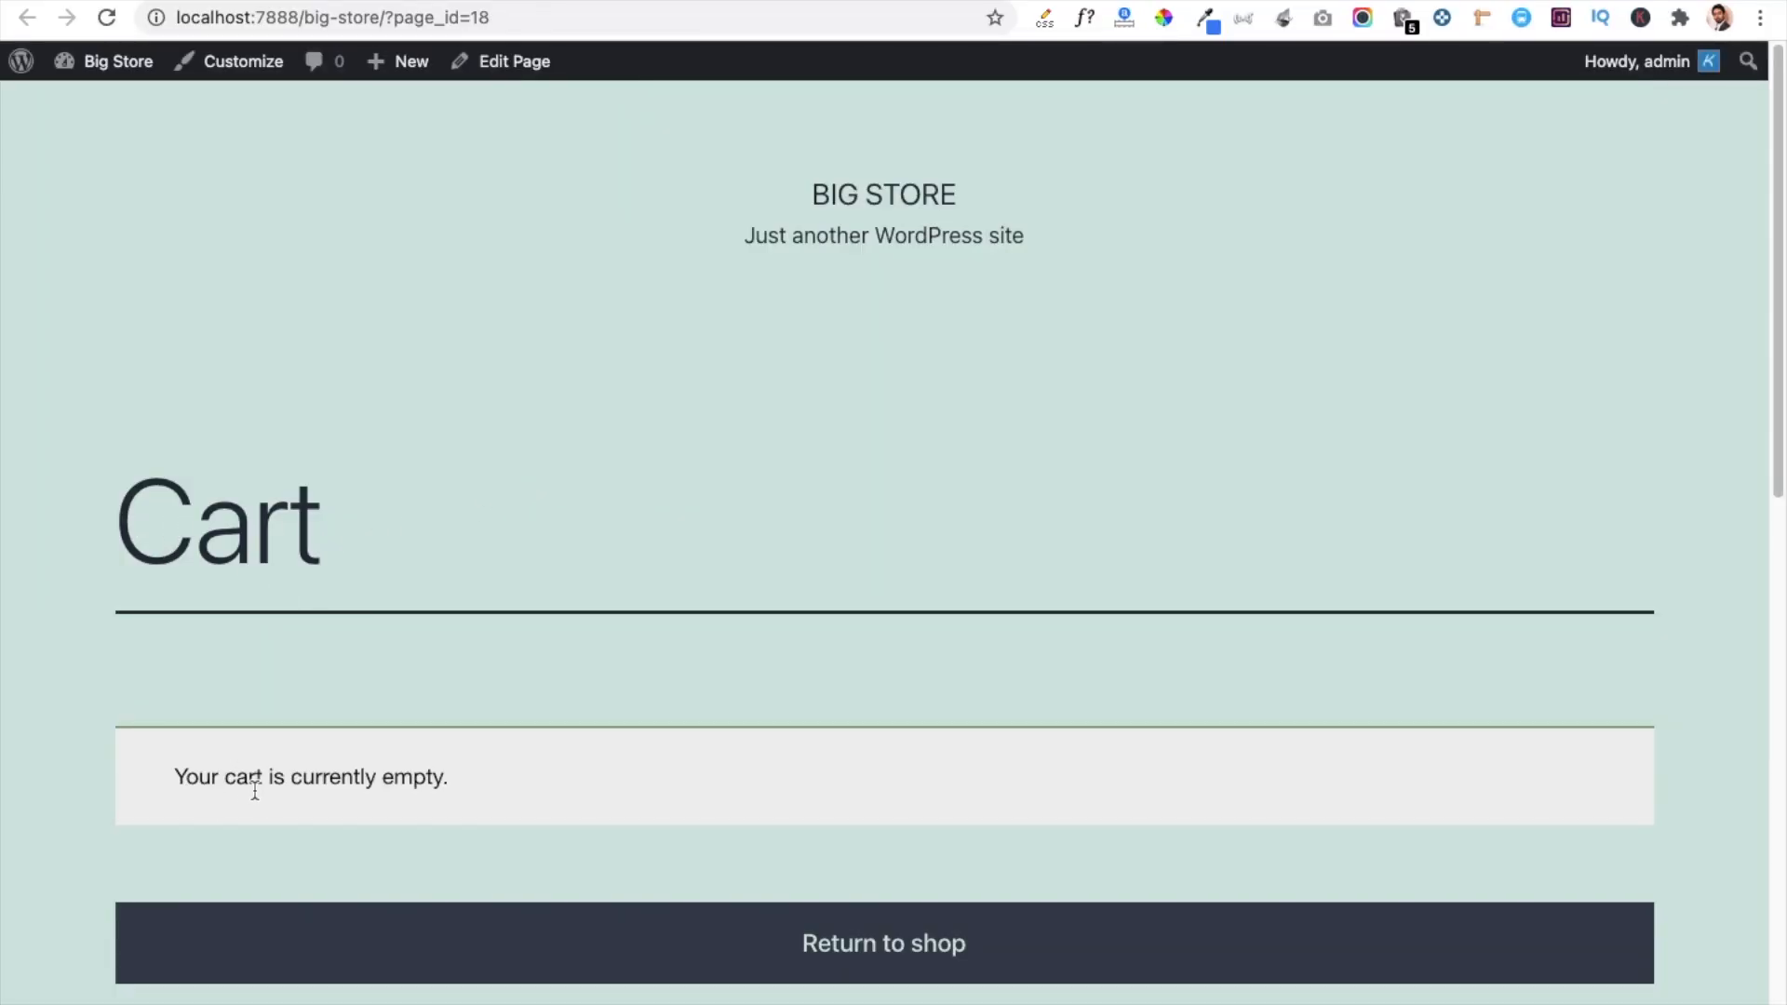
drag(175, 777, 455, 784)
click(455, 784)
scroll(462, 783, down, 1)
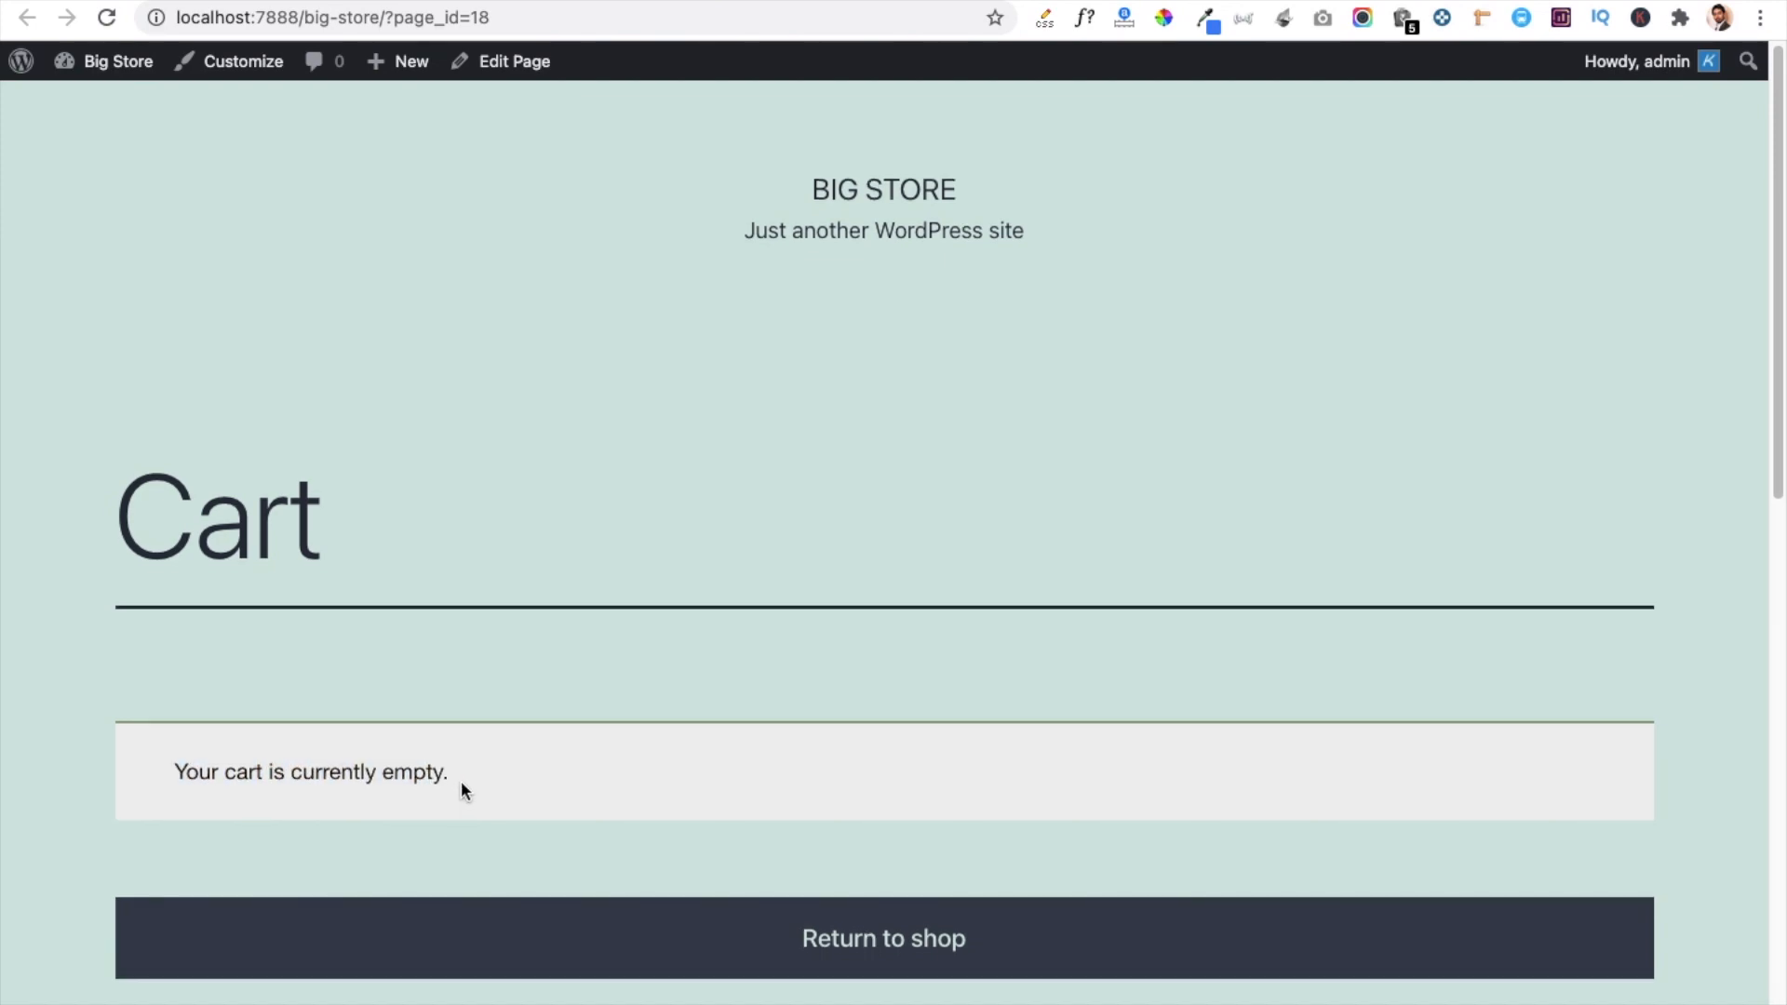
scroll(461, 784, down, 2)
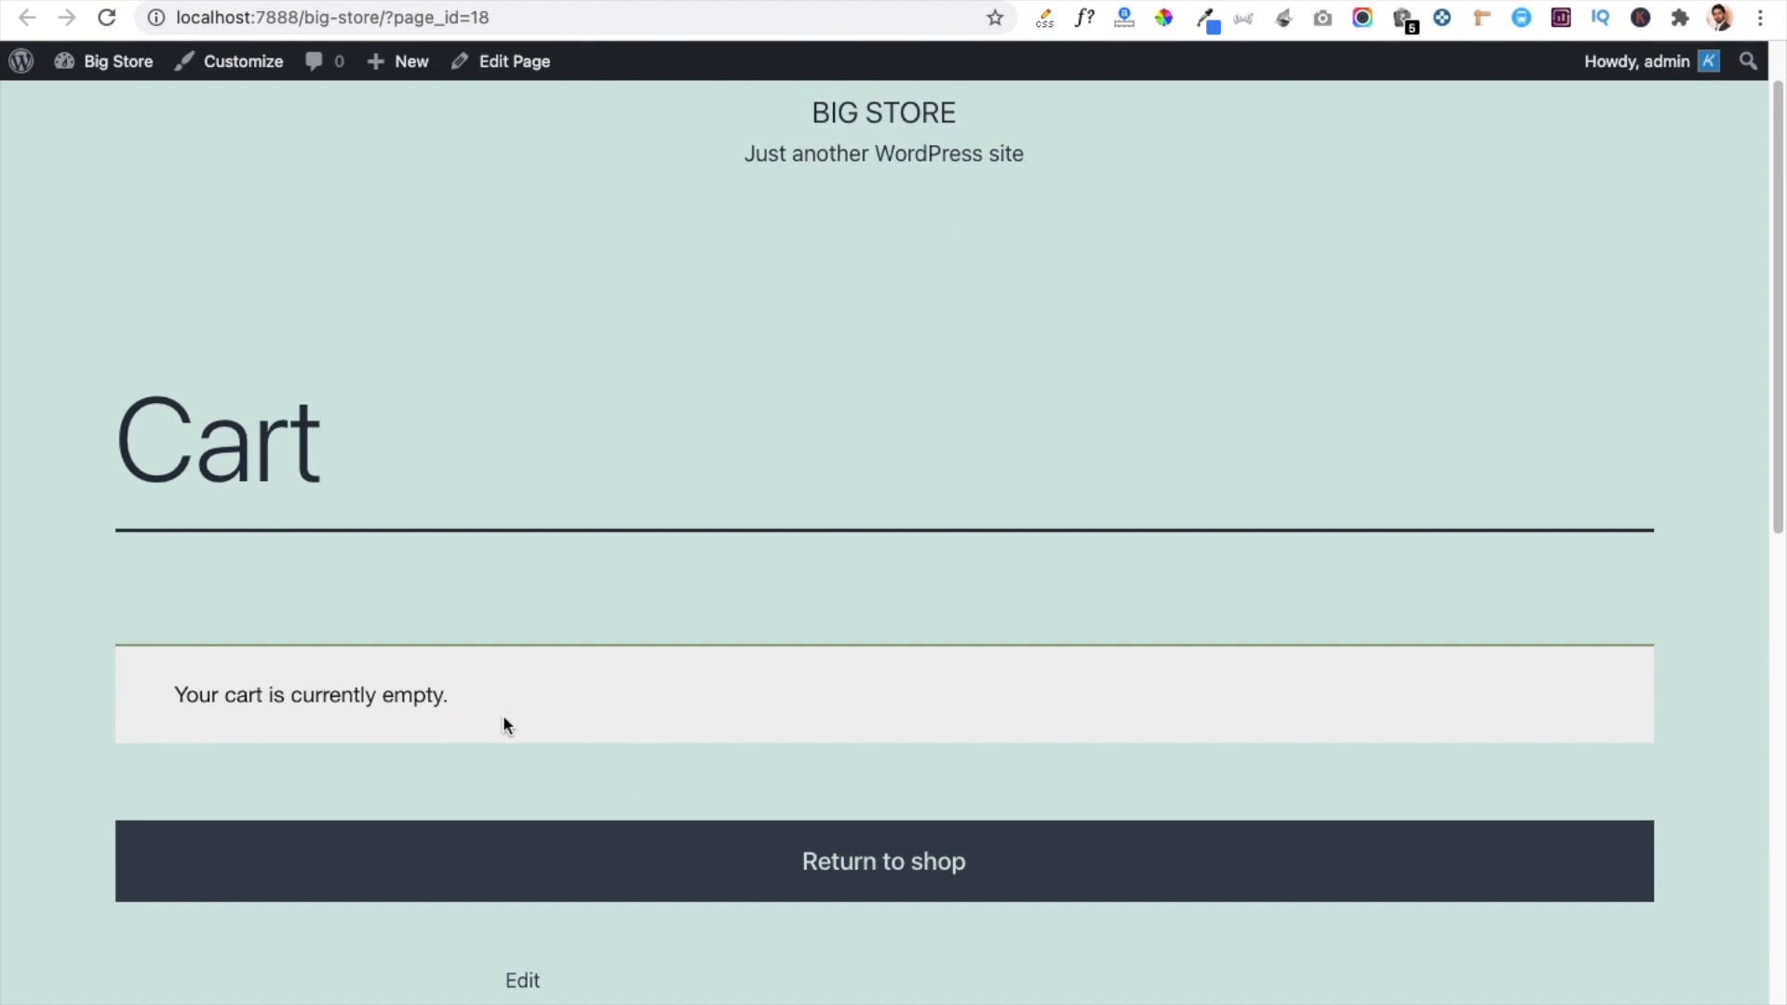
Step: Check the content of the published Checkout page in its browser tab against its entry in the list of all pages
click(1035, 1)
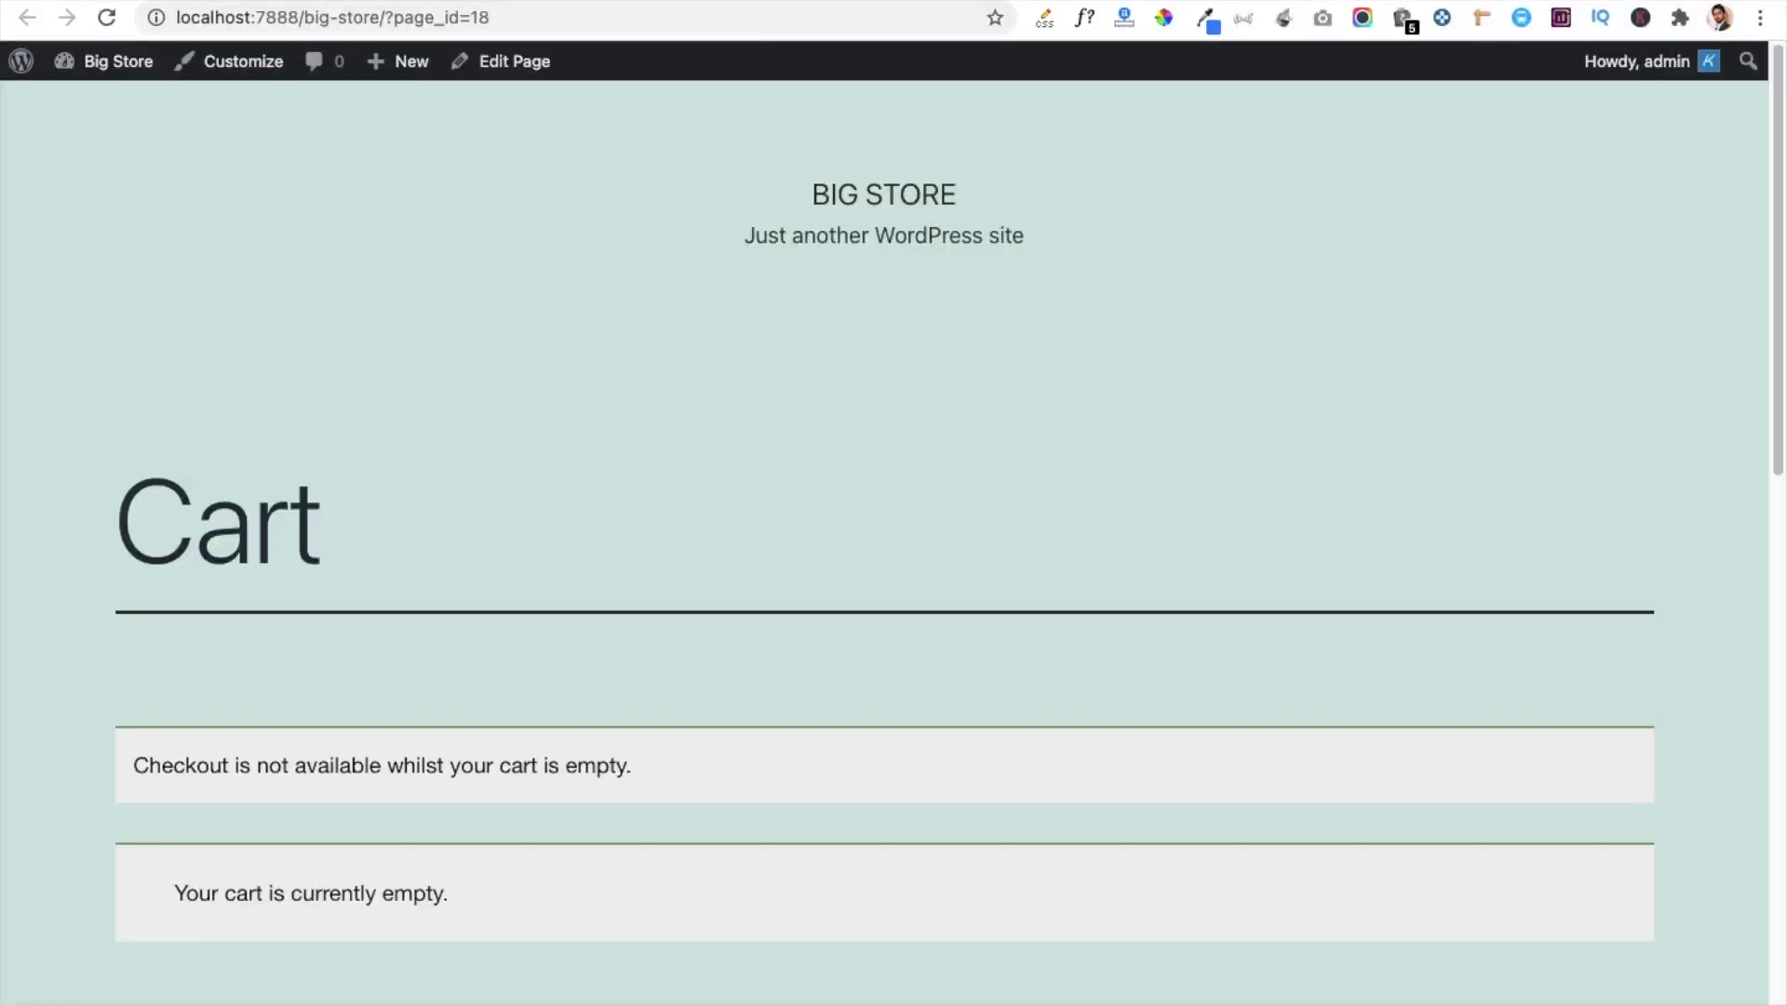
click(600, 1)
click(153, 1)
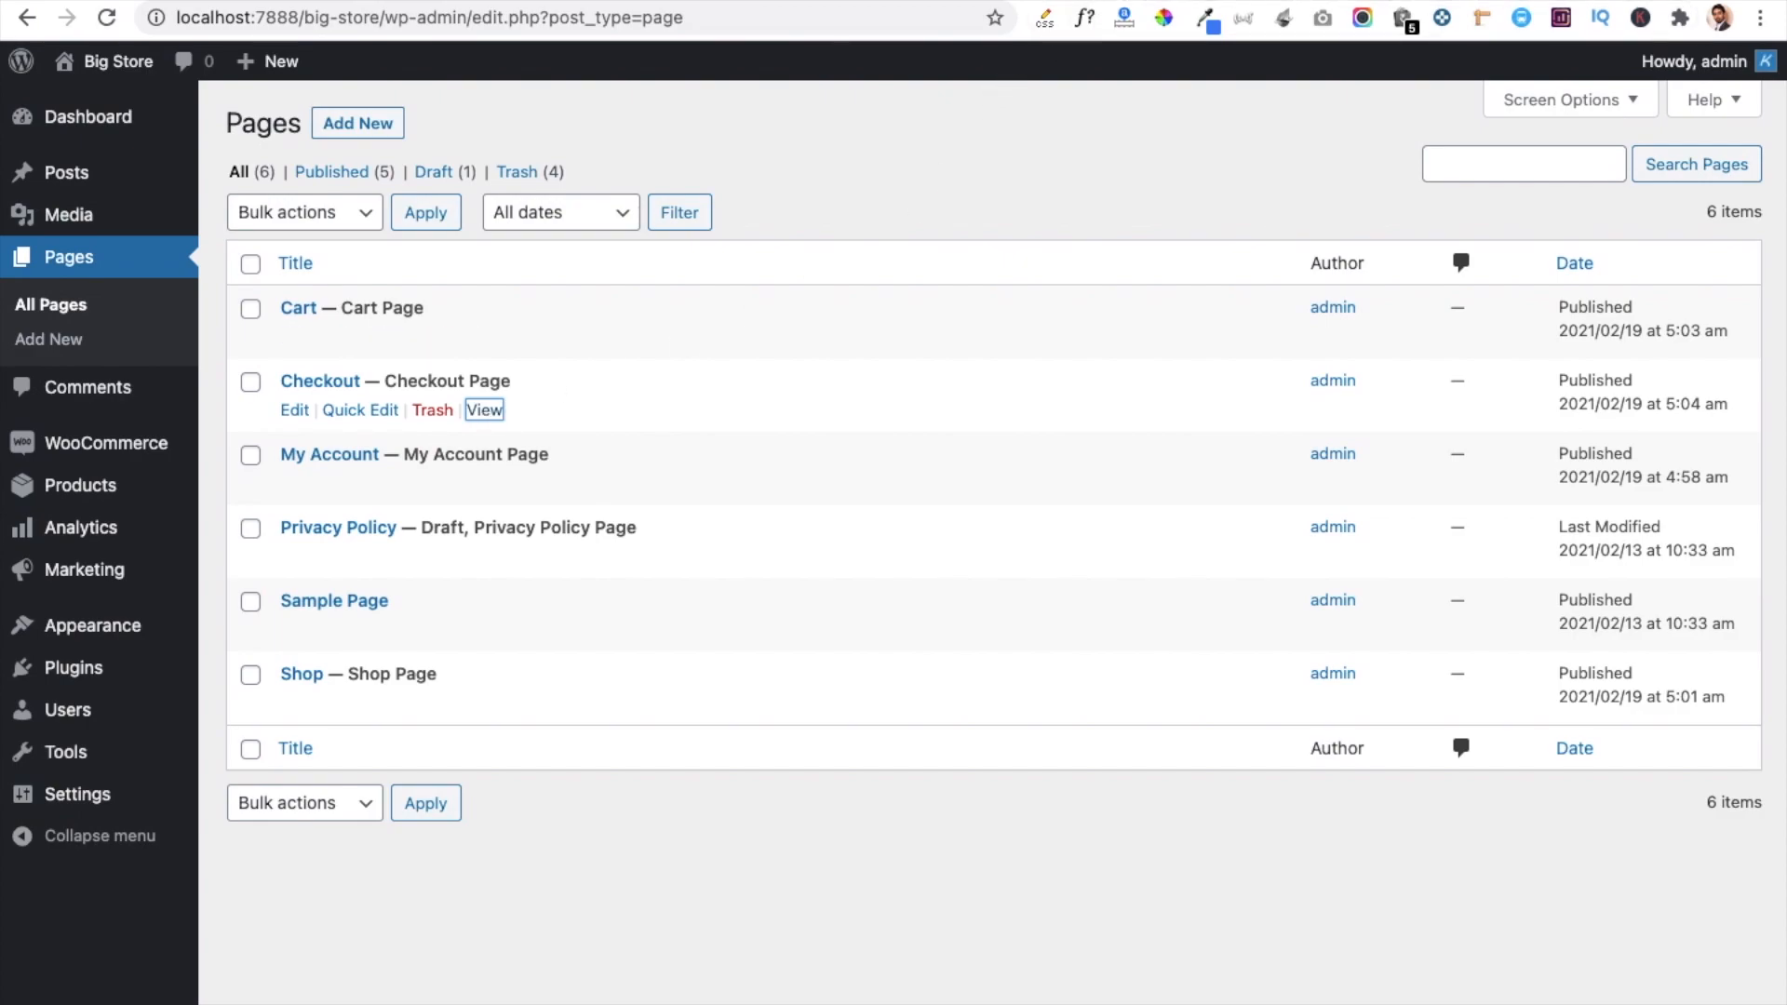
click(787, 1)
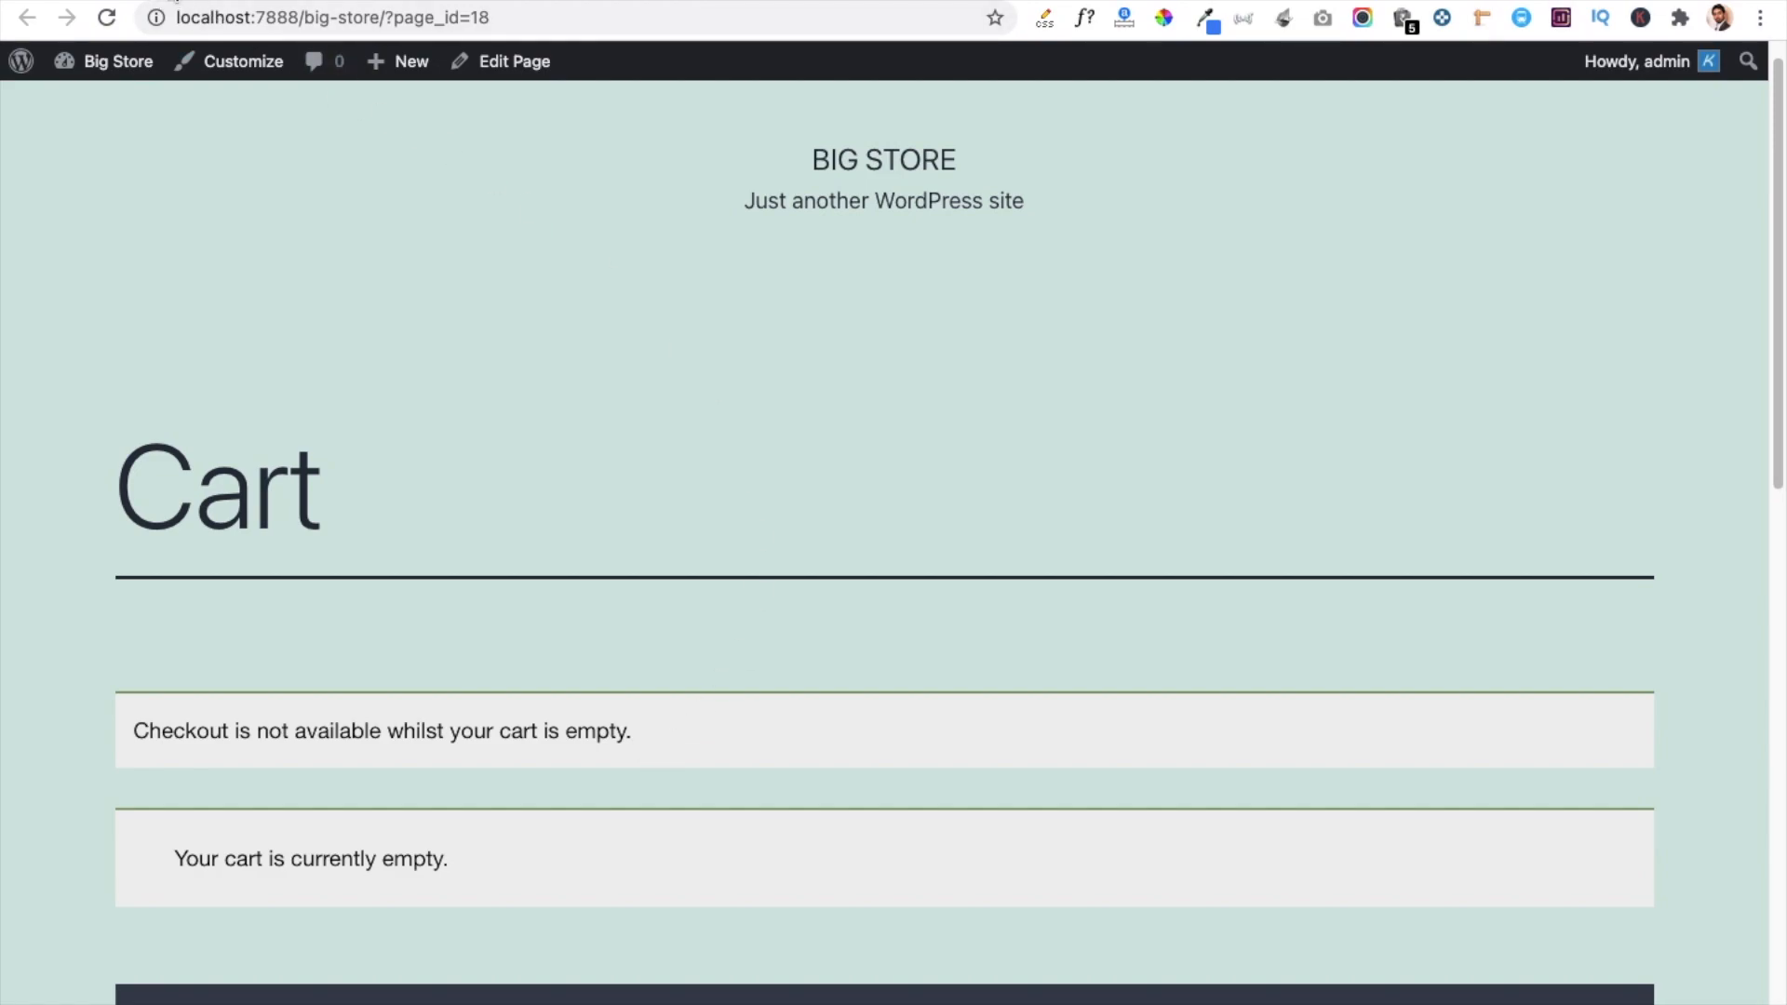
Step: From the list of all pages, open the published Shop page in a separate browser tab and examine its content
click(174, 1)
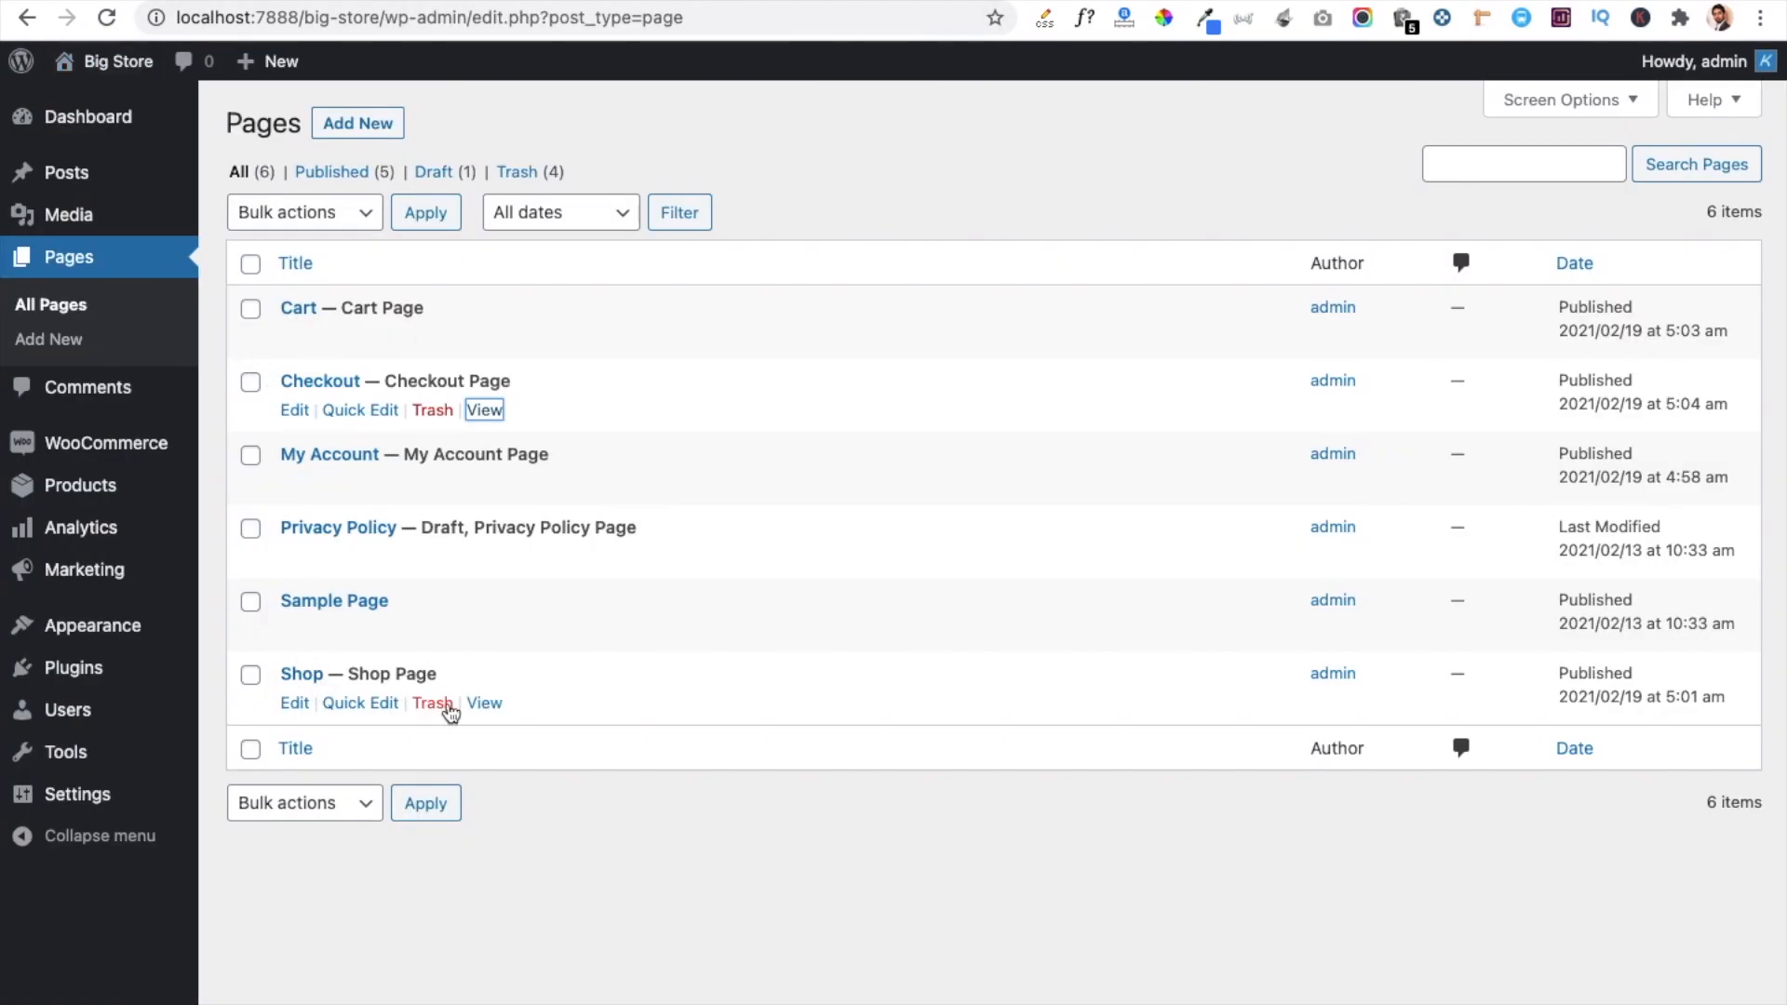
click(484, 703)
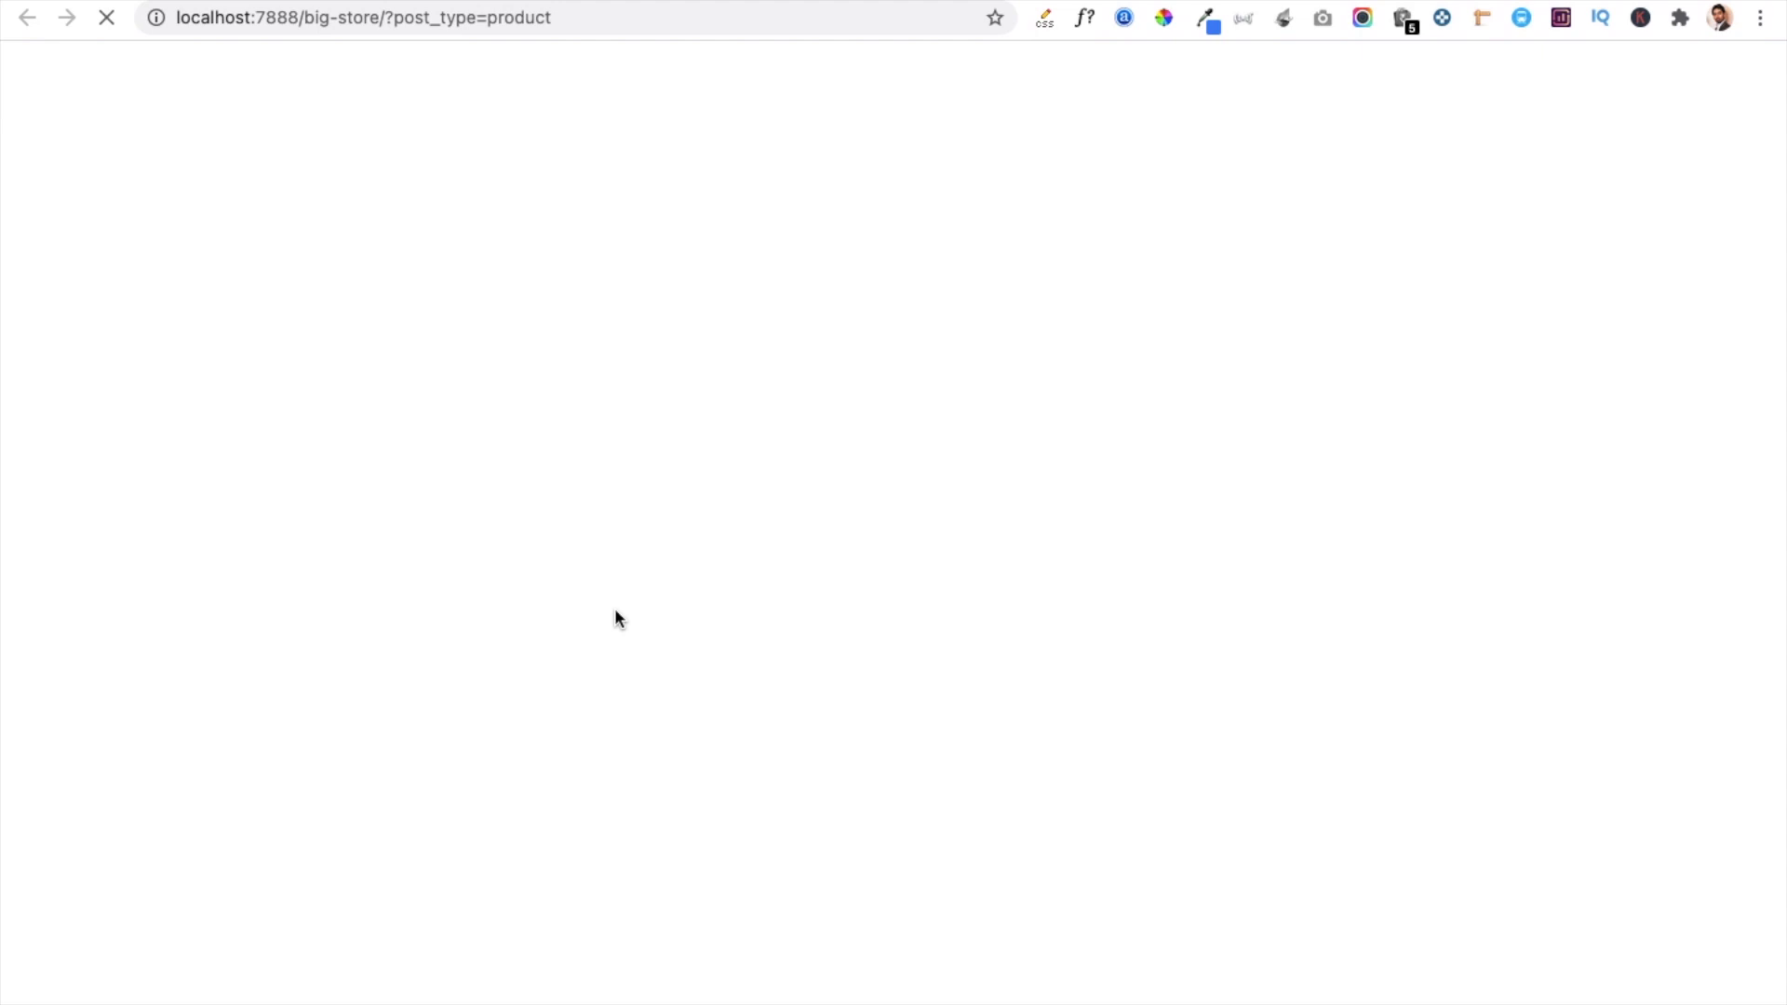
scroll(535, 644, down, 3)
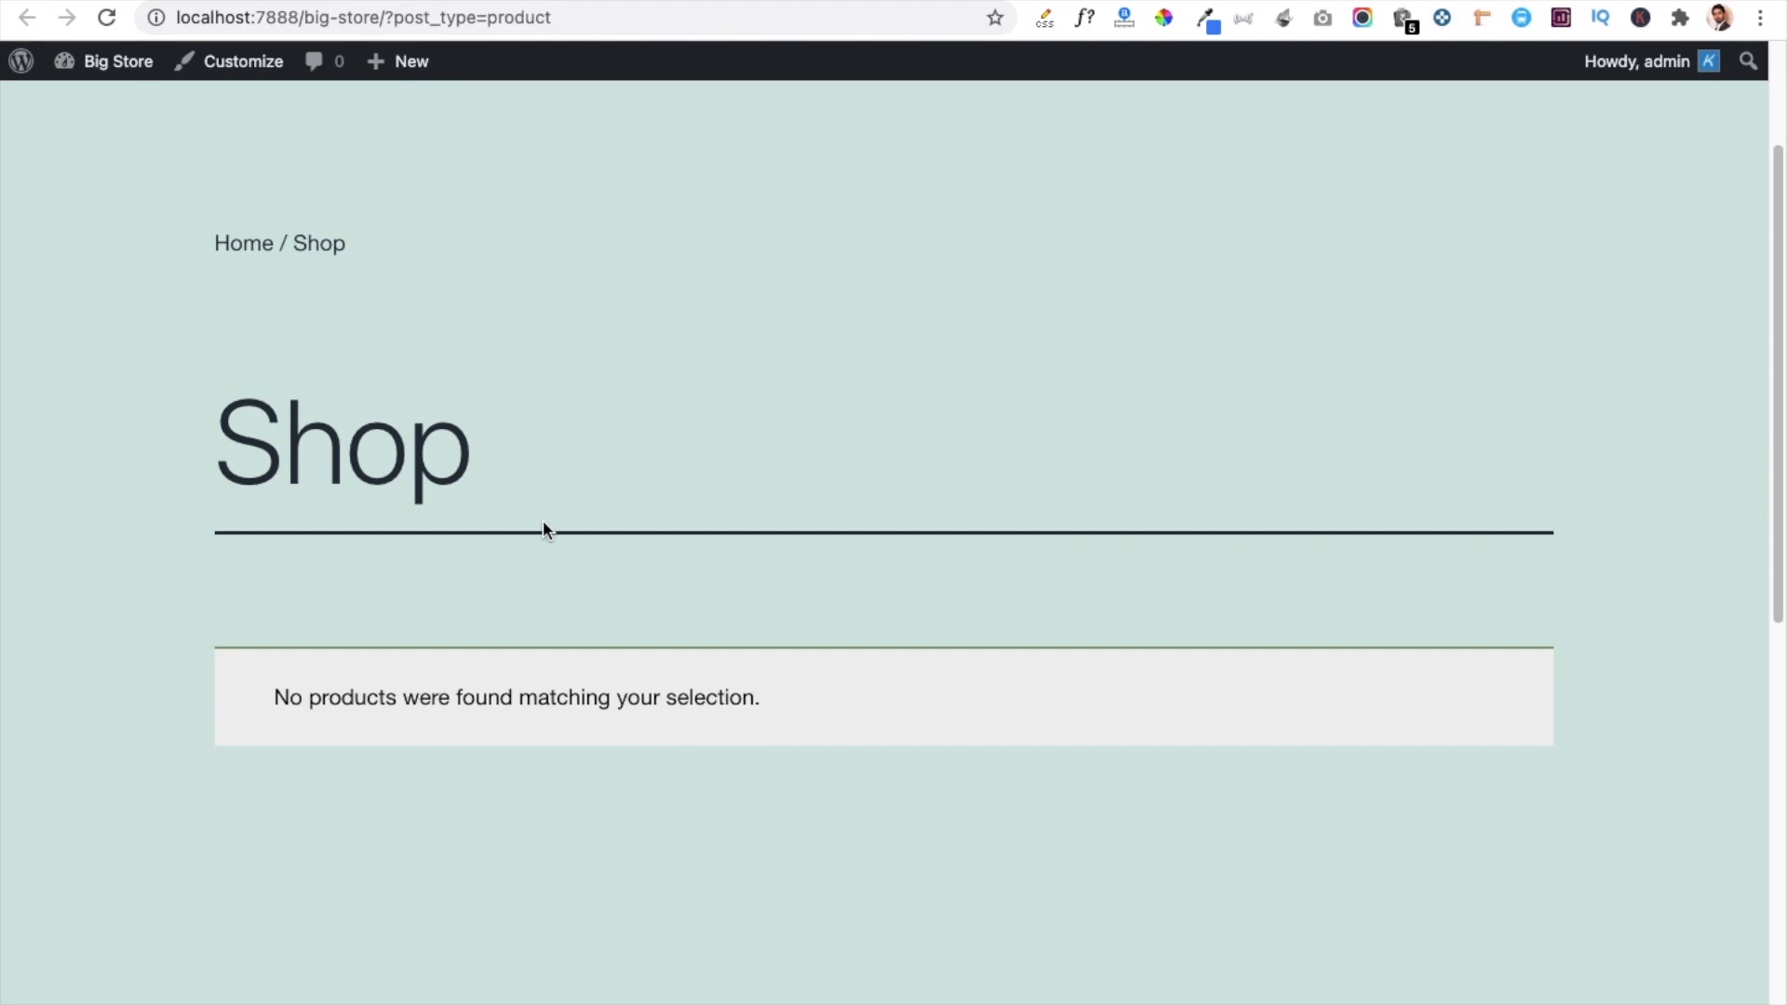
scroll(557, 357, up, 3)
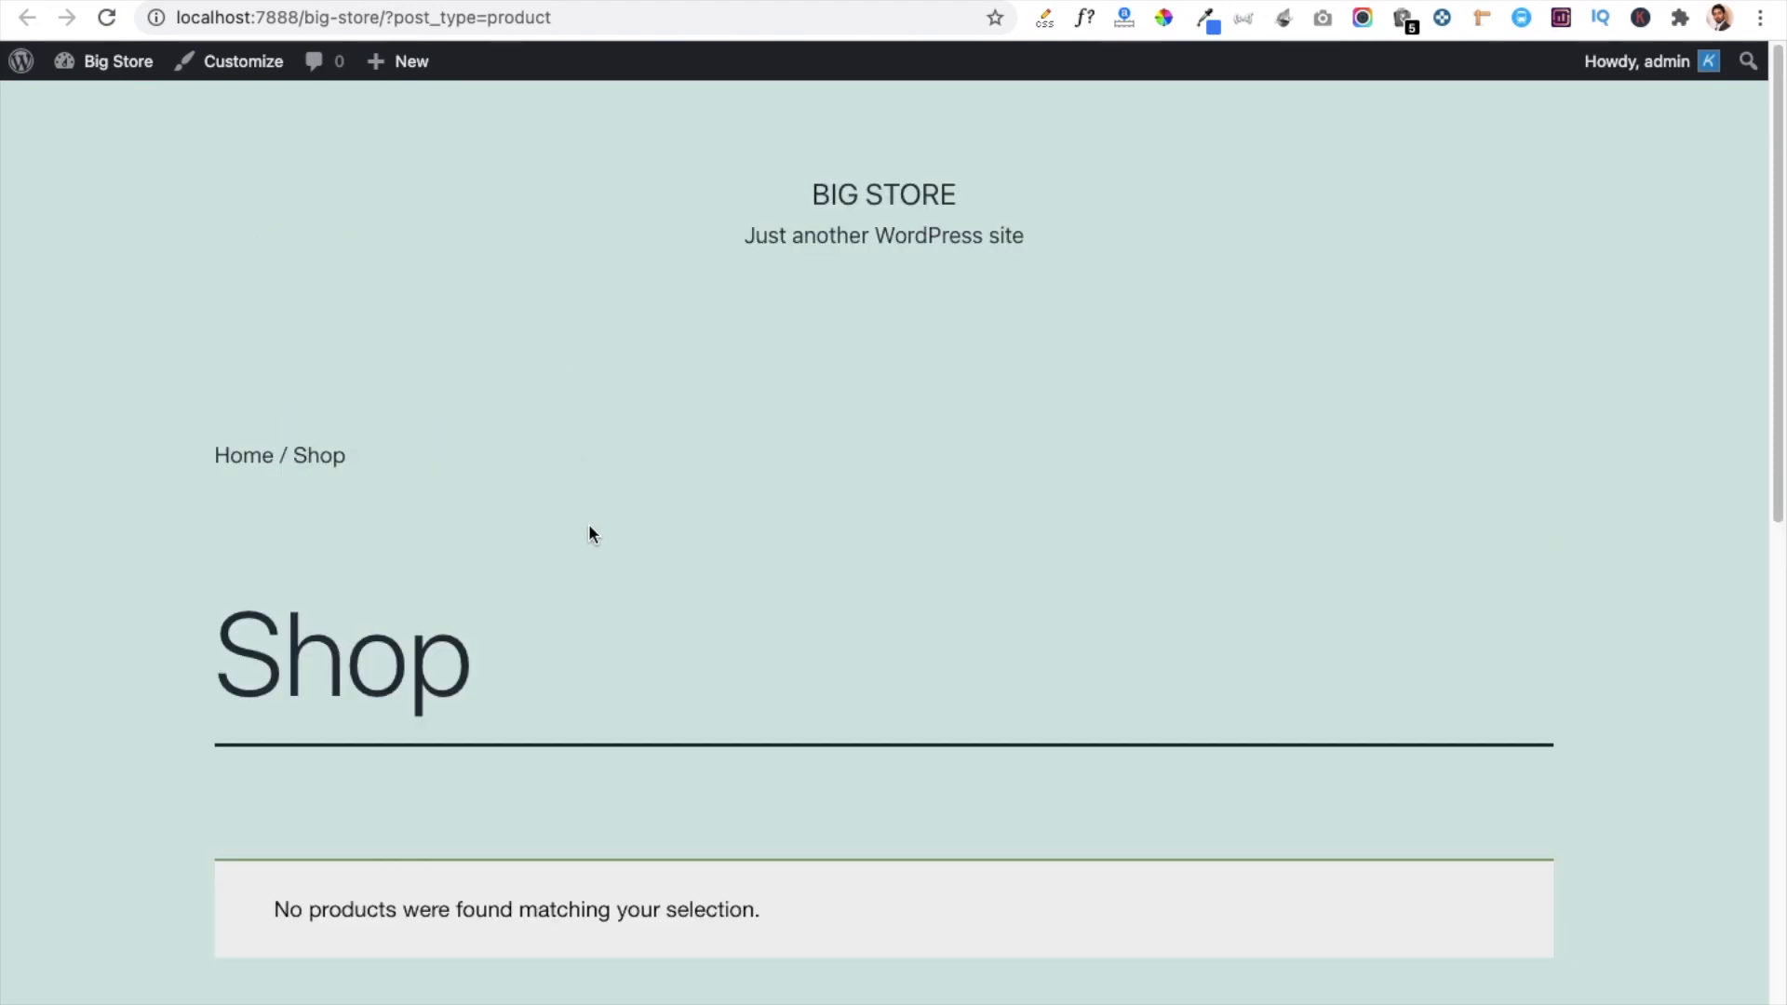